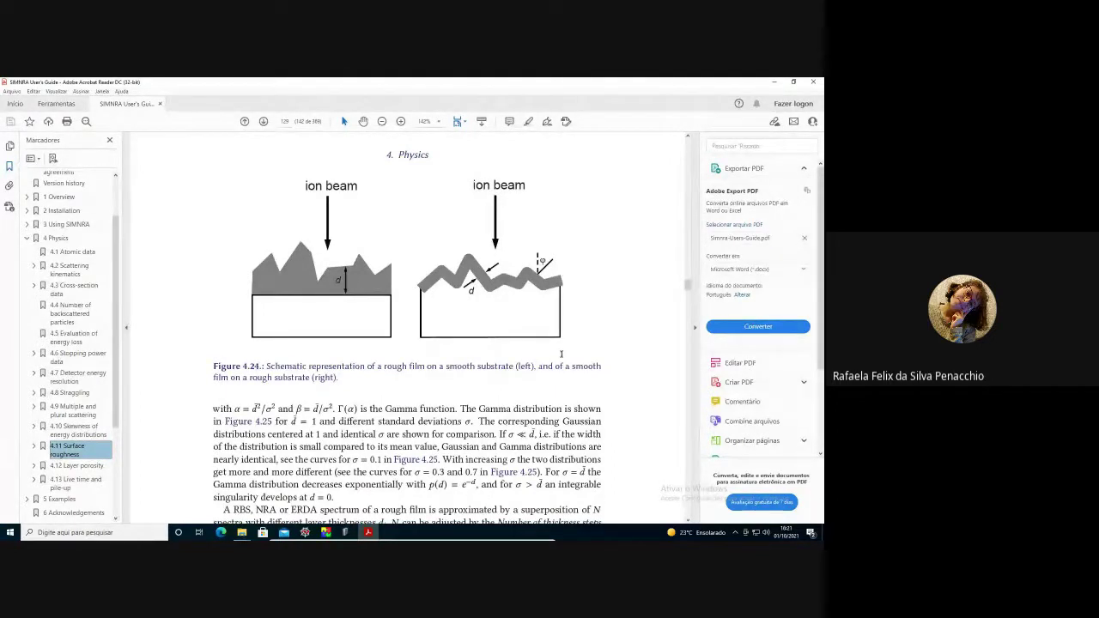
- Switch from the guide to SIMNRA and open the layer and substrate roughness settings for layer 1 of the target
scroll(562, 353, down, 6)
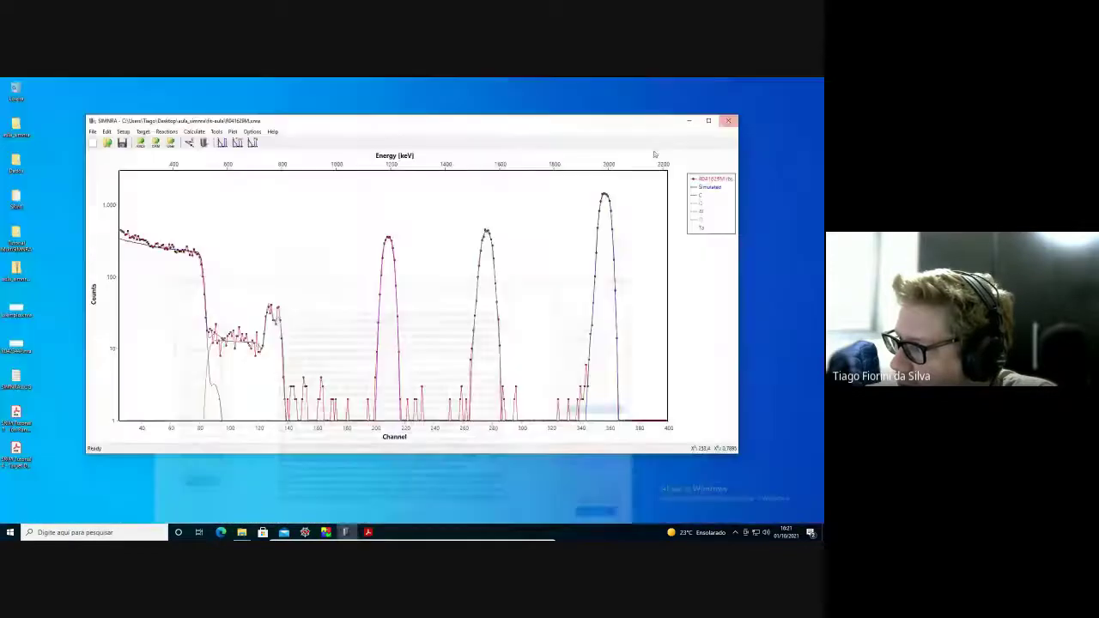
click(204, 143)
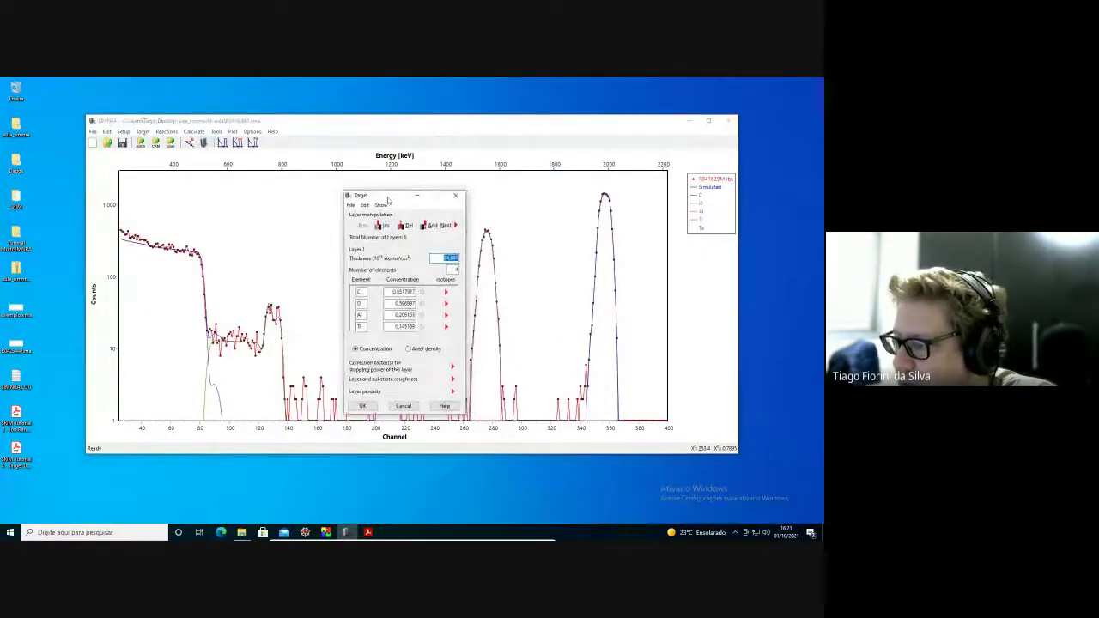
drag(388, 200, 288, 205)
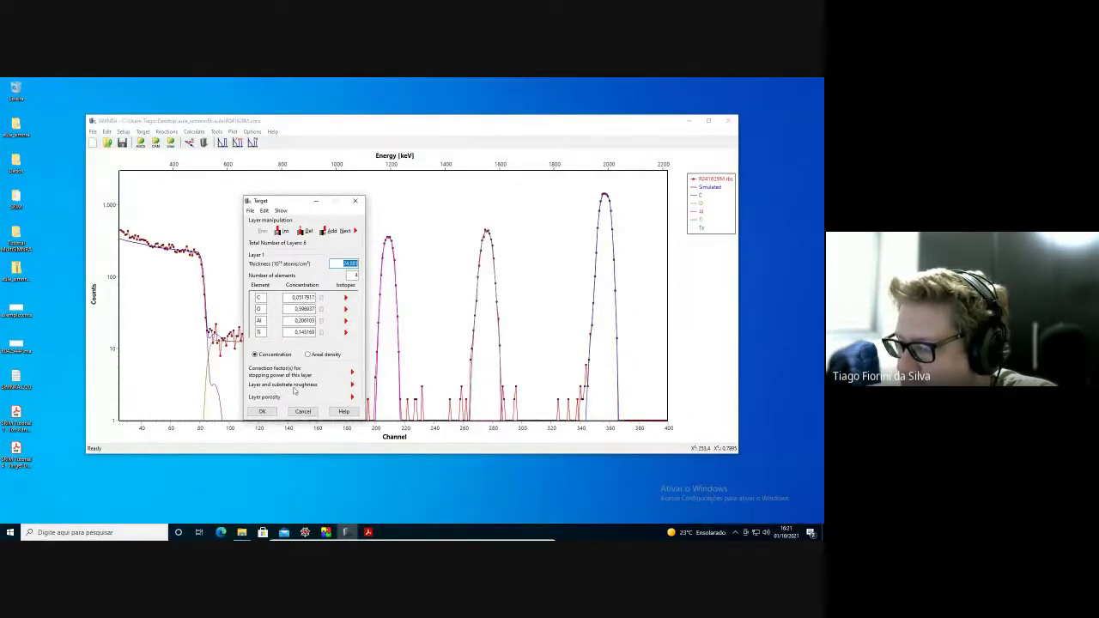
click(352, 385)
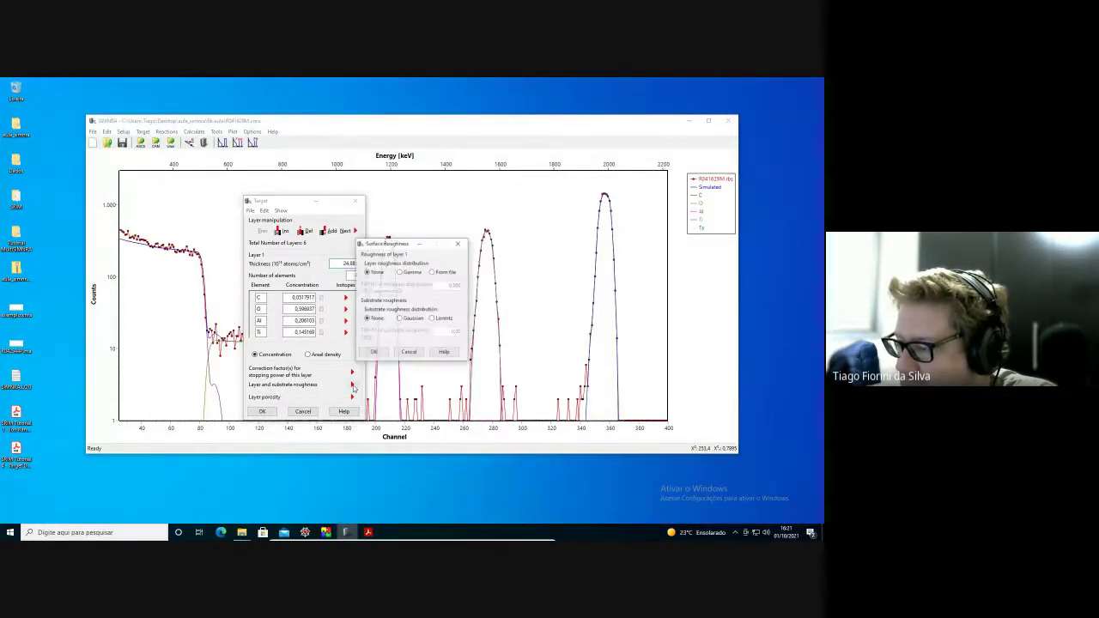
drag(410, 246, 450, 227)
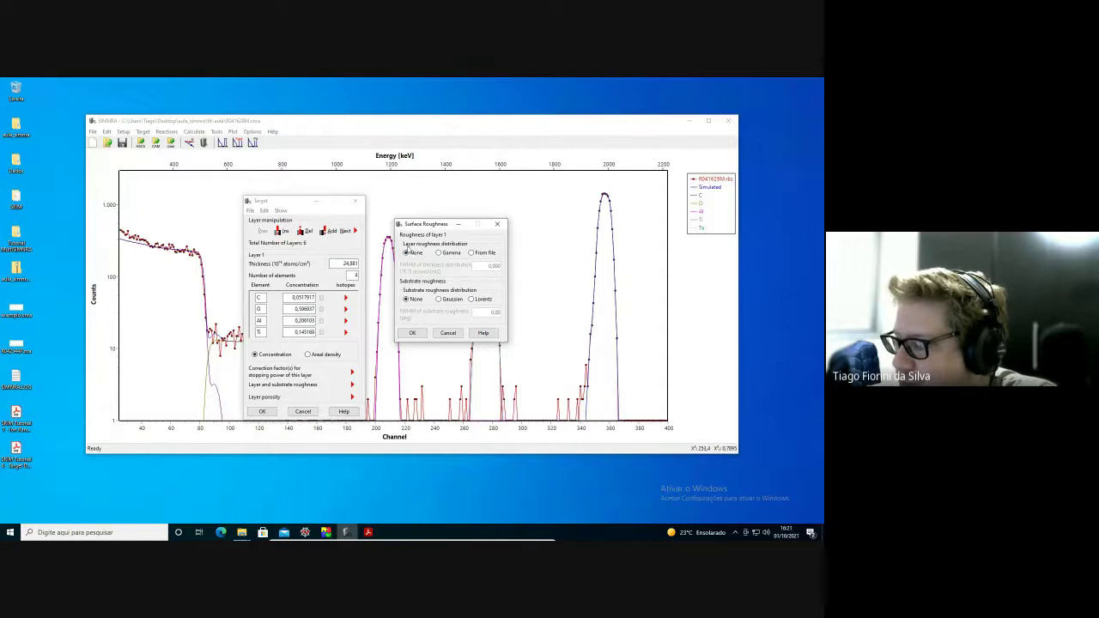
- Give layer 1 a Gamma thickness roughness with FWHM 10 and the substrate a Gaussian roughness with FWHM 10 degrees
click(440, 254)
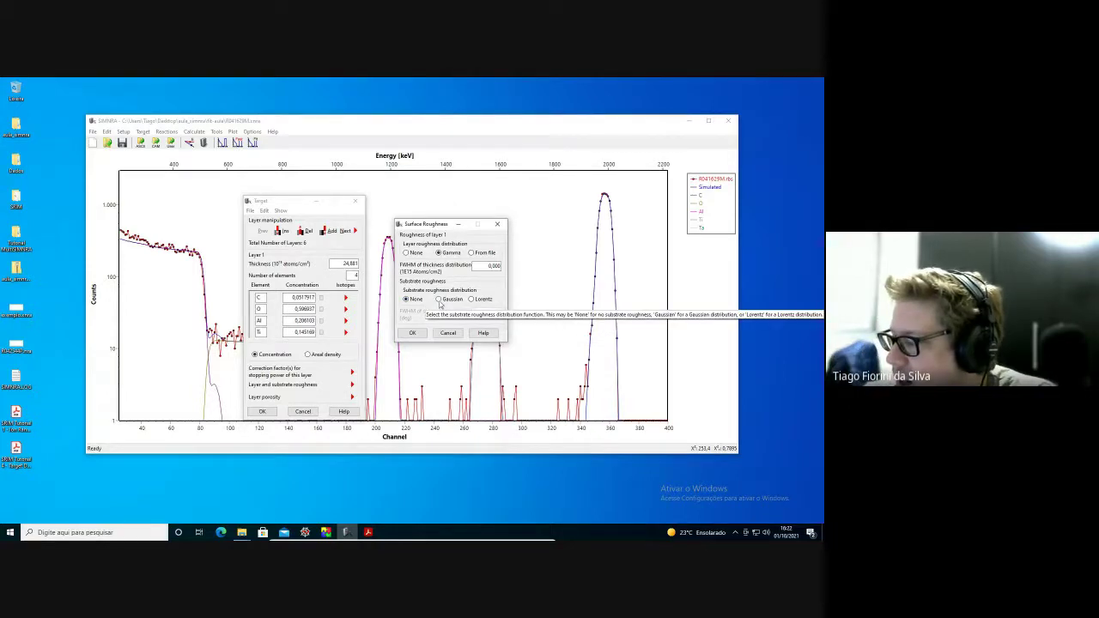
click(439, 300)
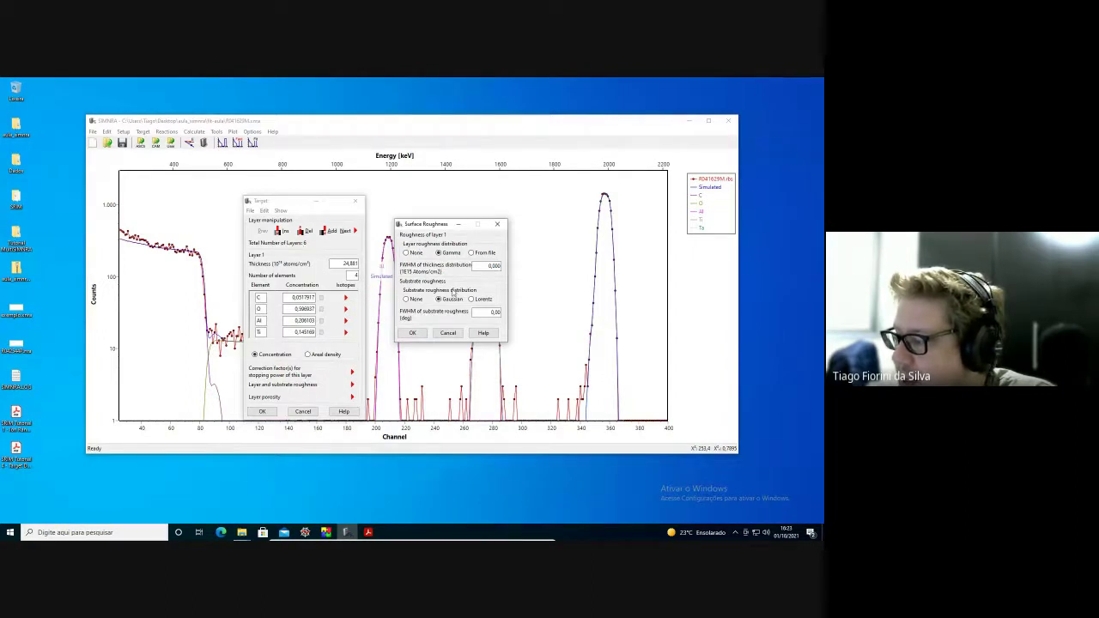
double_click(482, 313)
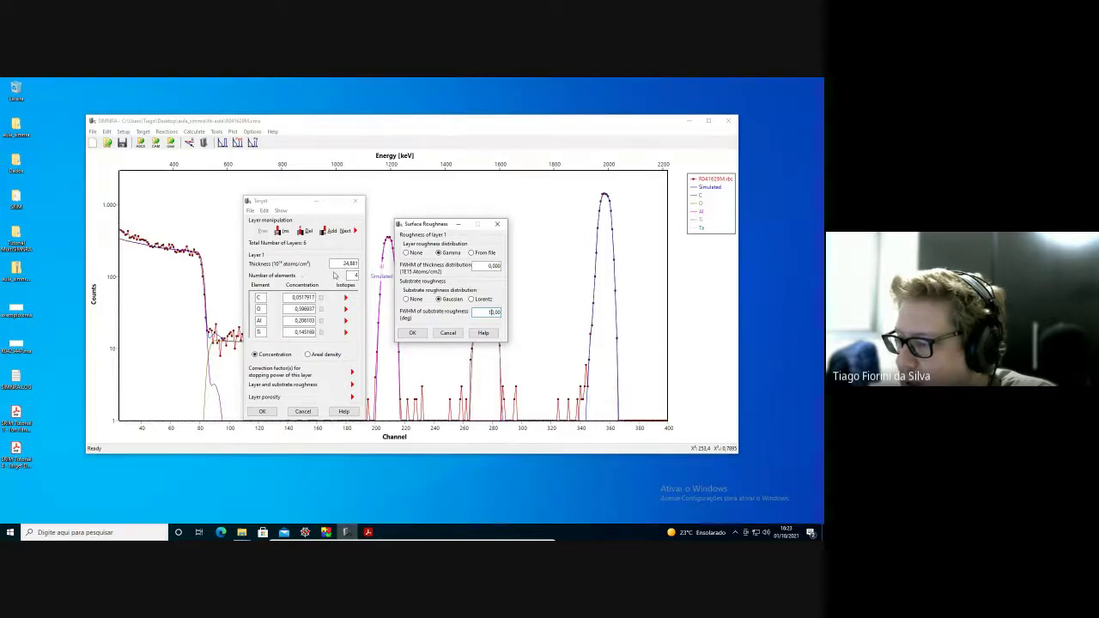
click(485, 265)
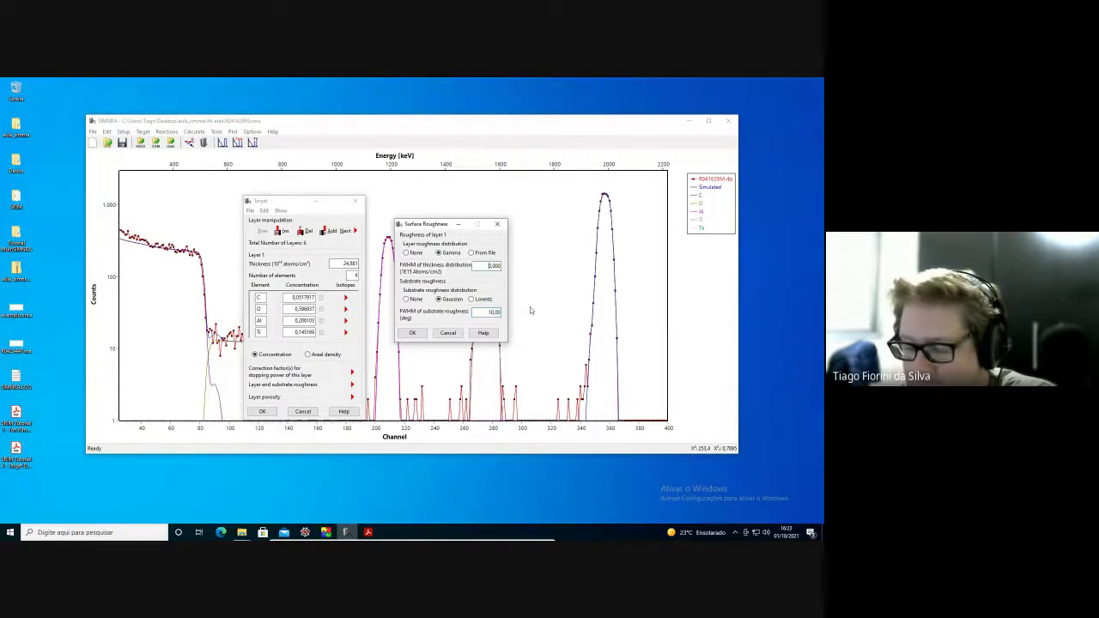
text(1)
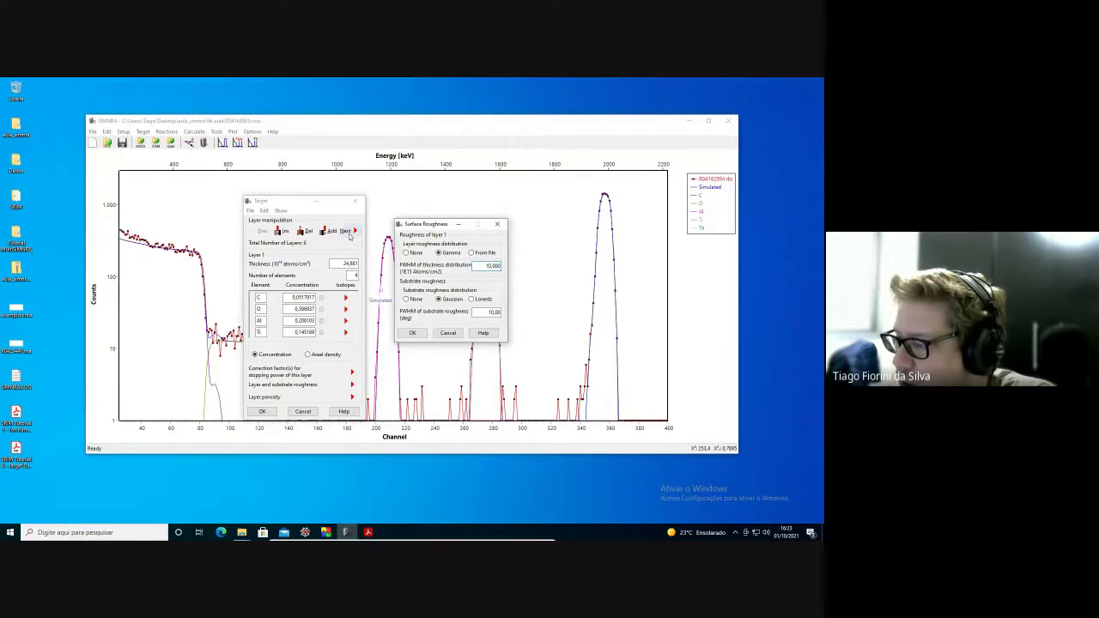
- Compare the roughness settings and compositions of target layers 1 to 6, ending back on layer 1
drag(284, 209, 282, 197)
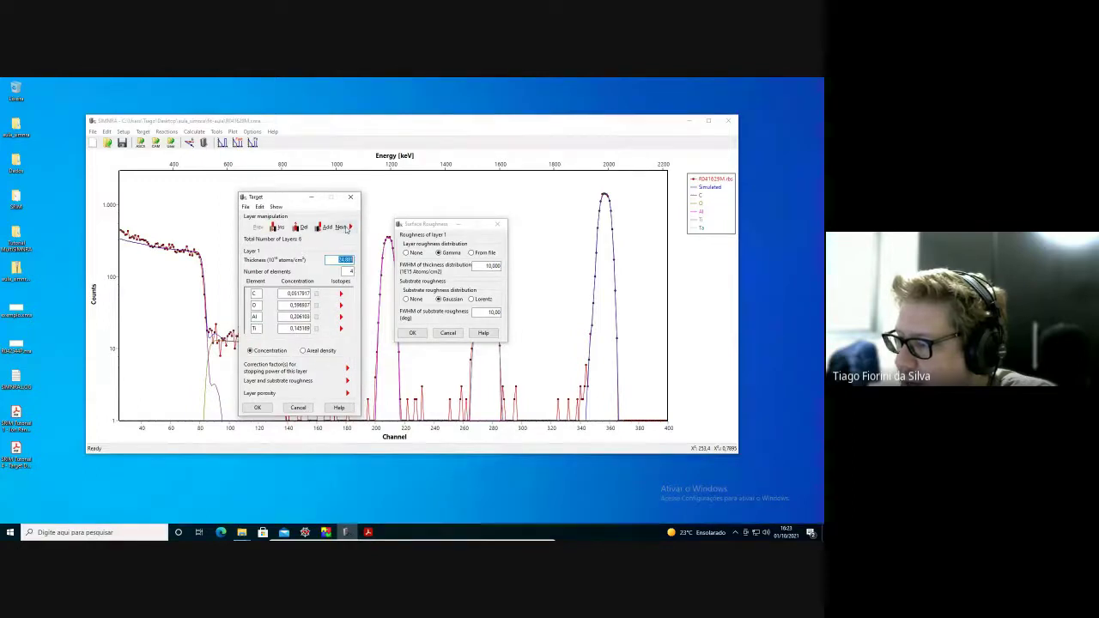
click(346, 226)
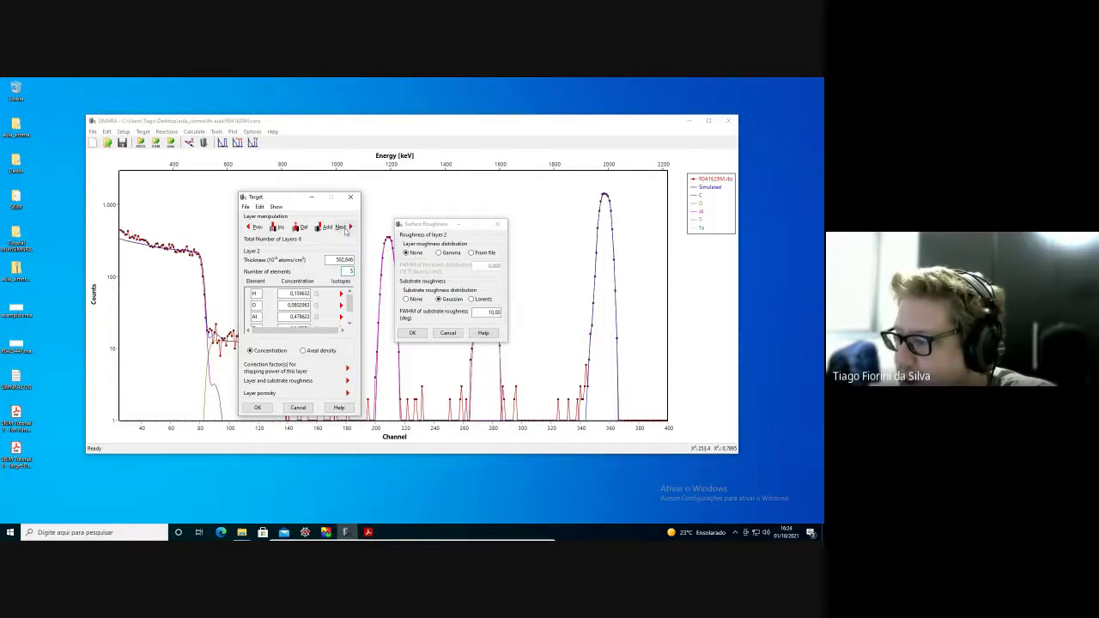
click(346, 227)
click(346, 227)
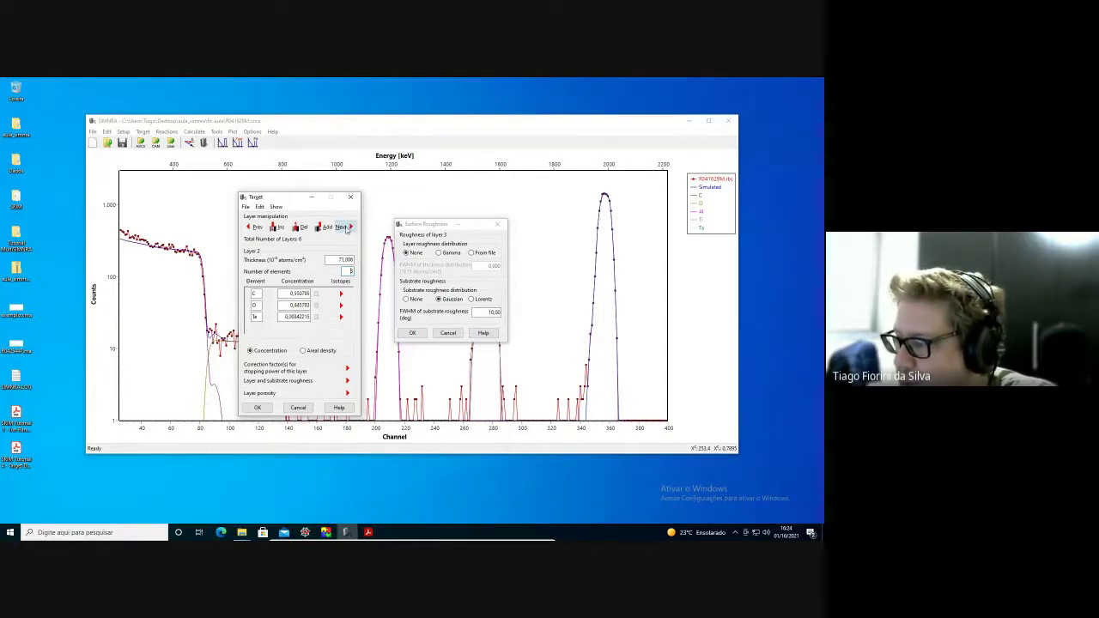
click(346, 228)
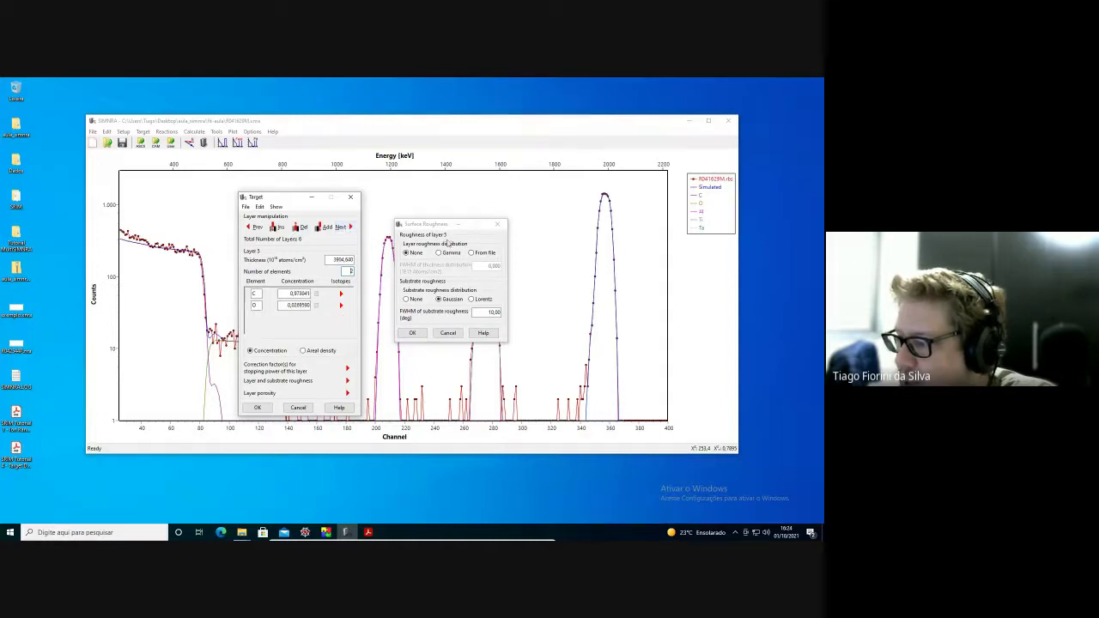
click(341, 228)
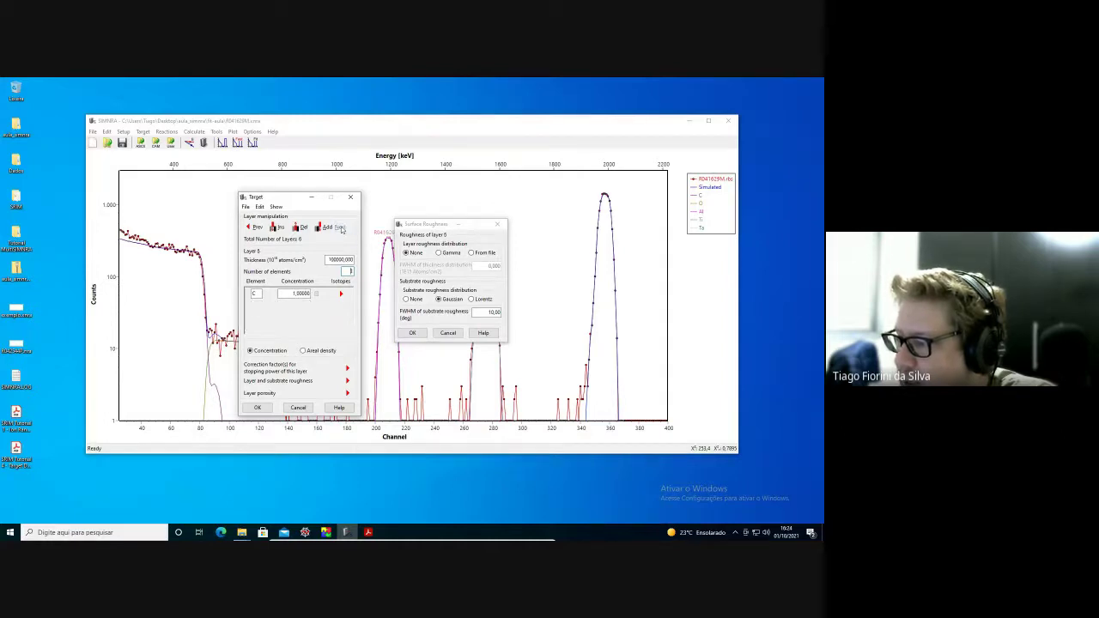
click(253, 227)
click(253, 227)
click(253, 228)
click(254, 227)
click(253, 227)
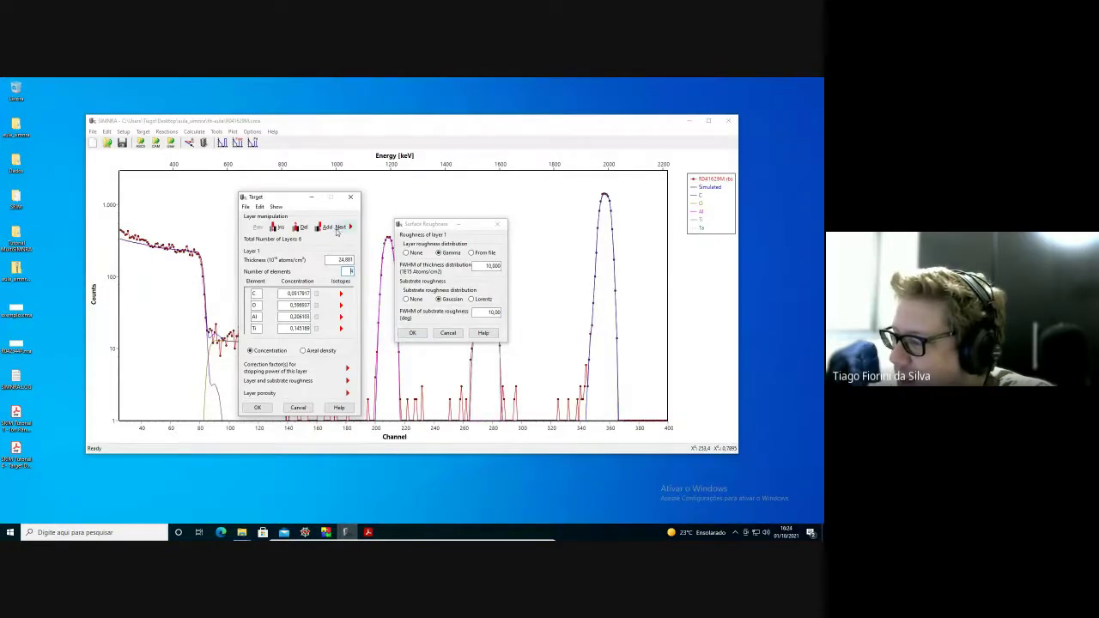
click(340, 228)
click(340, 228)
click(340, 229)
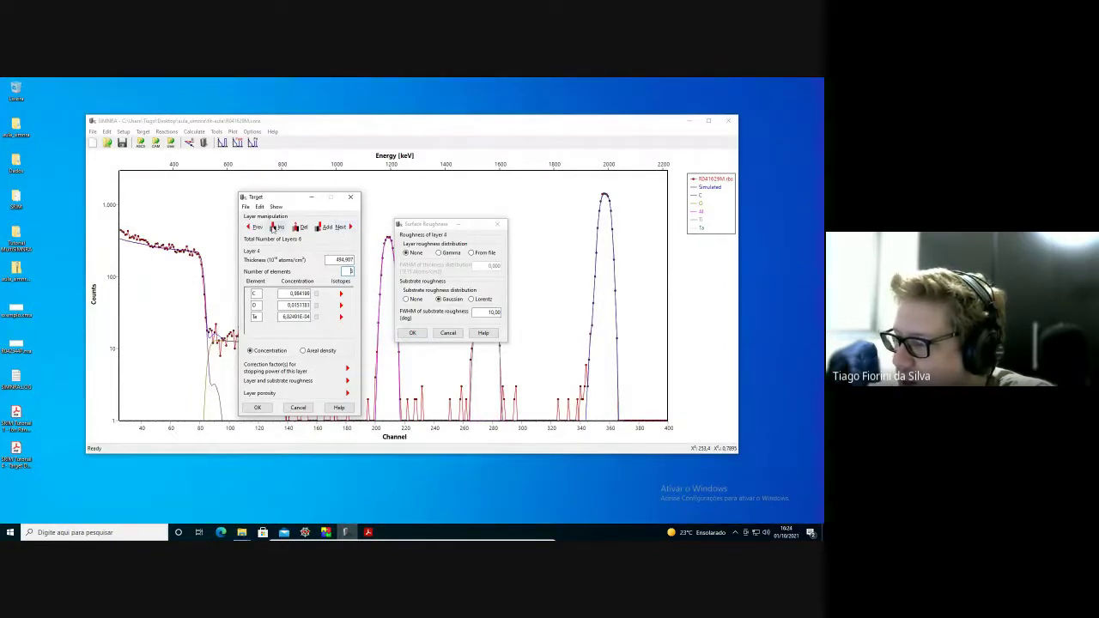
click(253, 228)
click(252, 227)
click(253, 228)
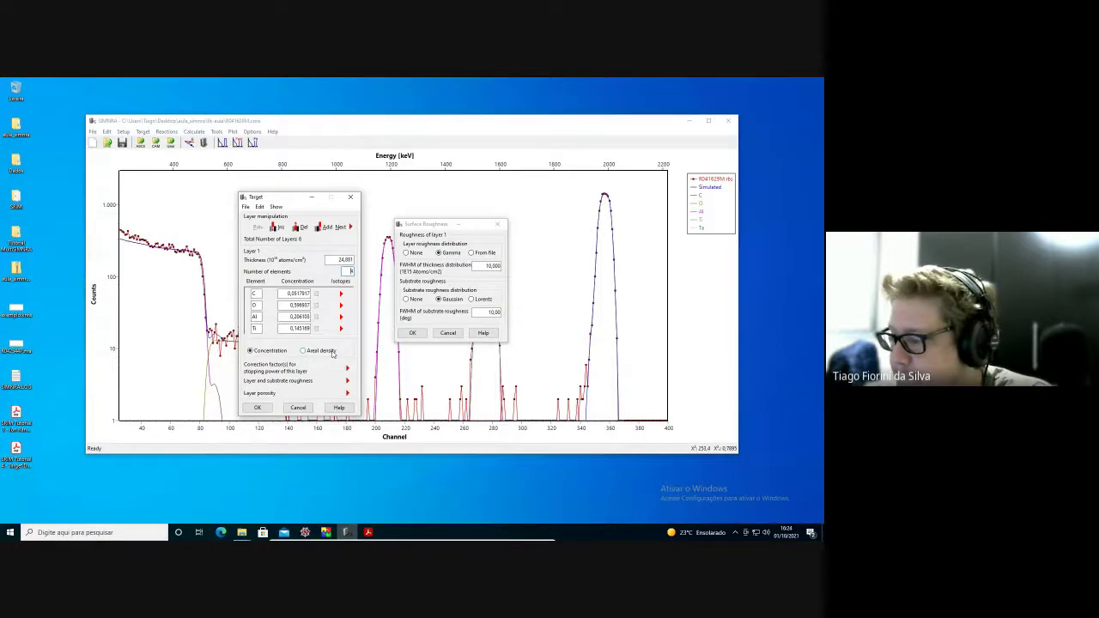
- Switch to the SIMNRA User's Guide in Acrobat Reader and examine the pore model and figures in section 4.12 Layer porosity
click(369, 532)
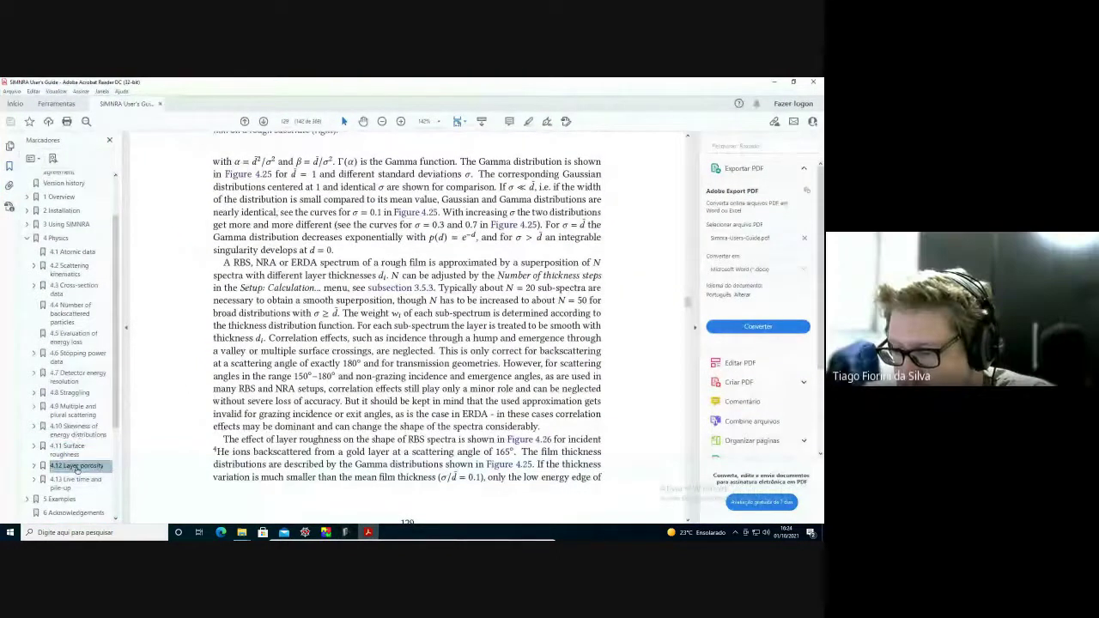
click(78, 466)
scroll(339, 369, down, 5)
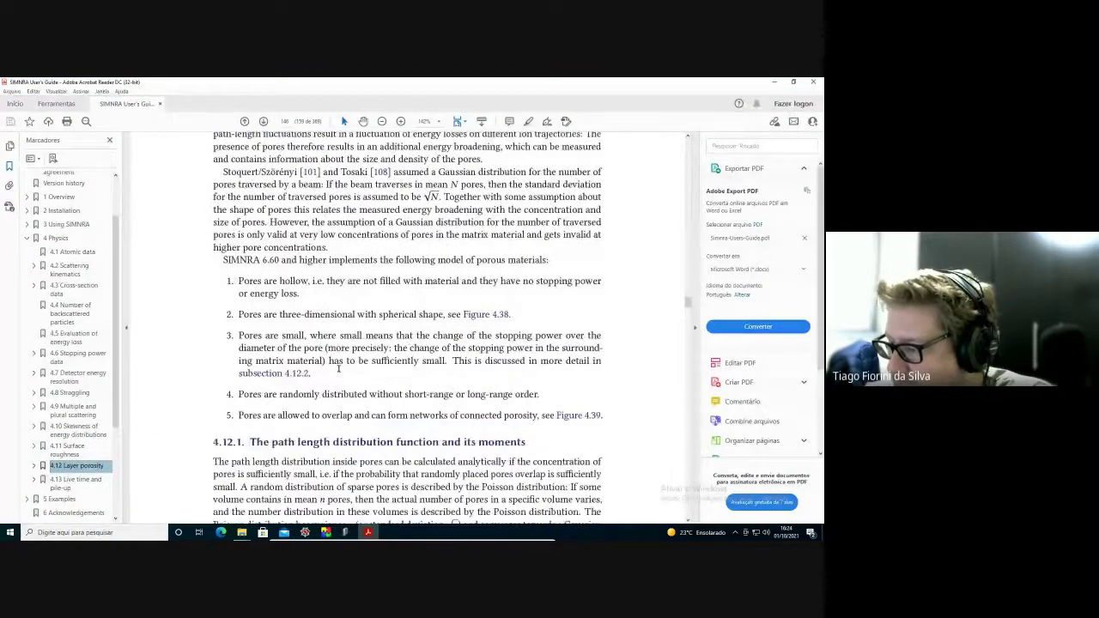
scroll(339, 369, down, 10)
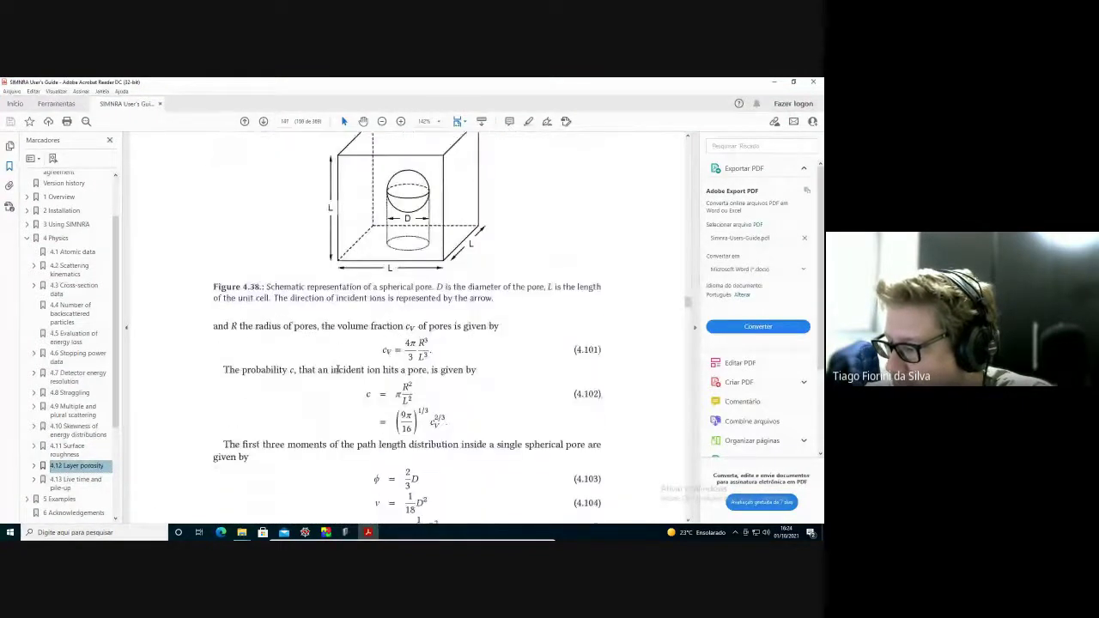
scroll(339, 372, down, 4)
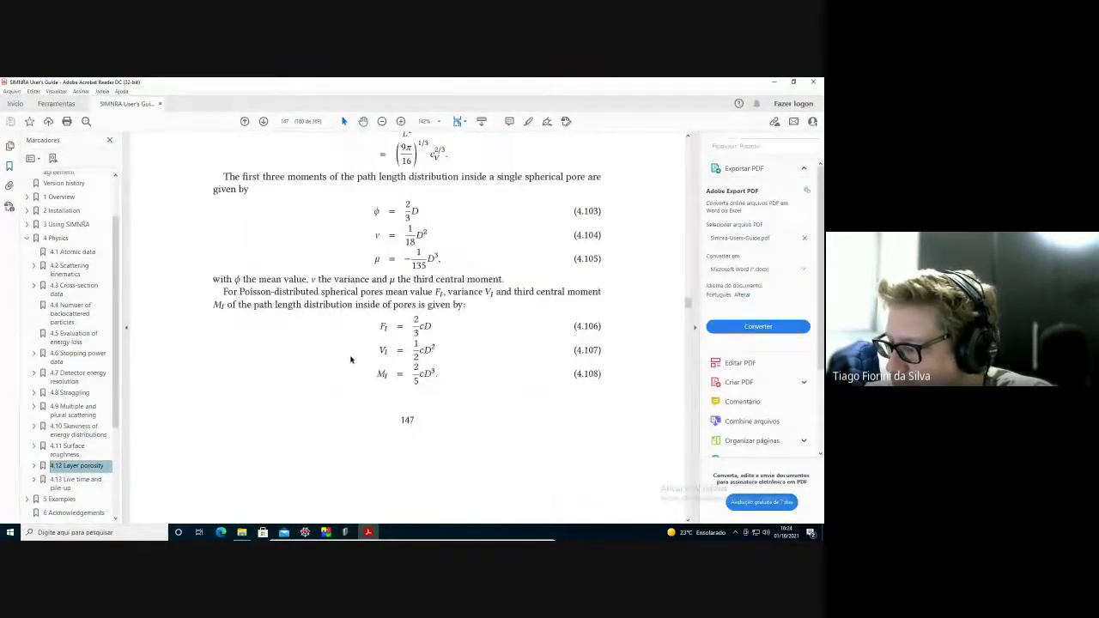
scroll(477, 292, up, 6)
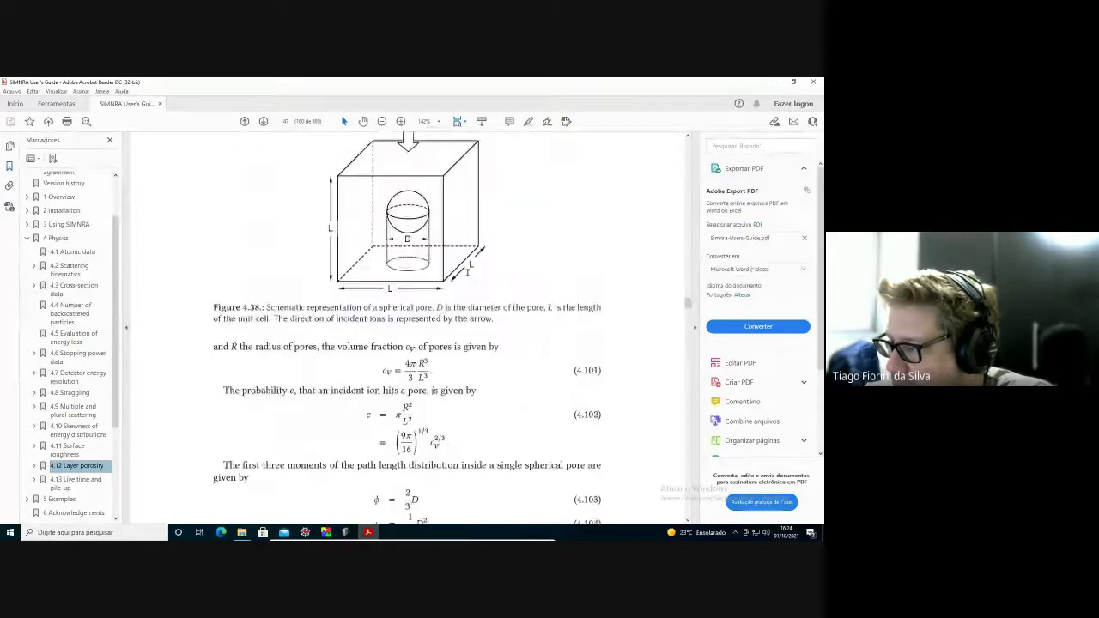
scroll(369, 318, down, 3)
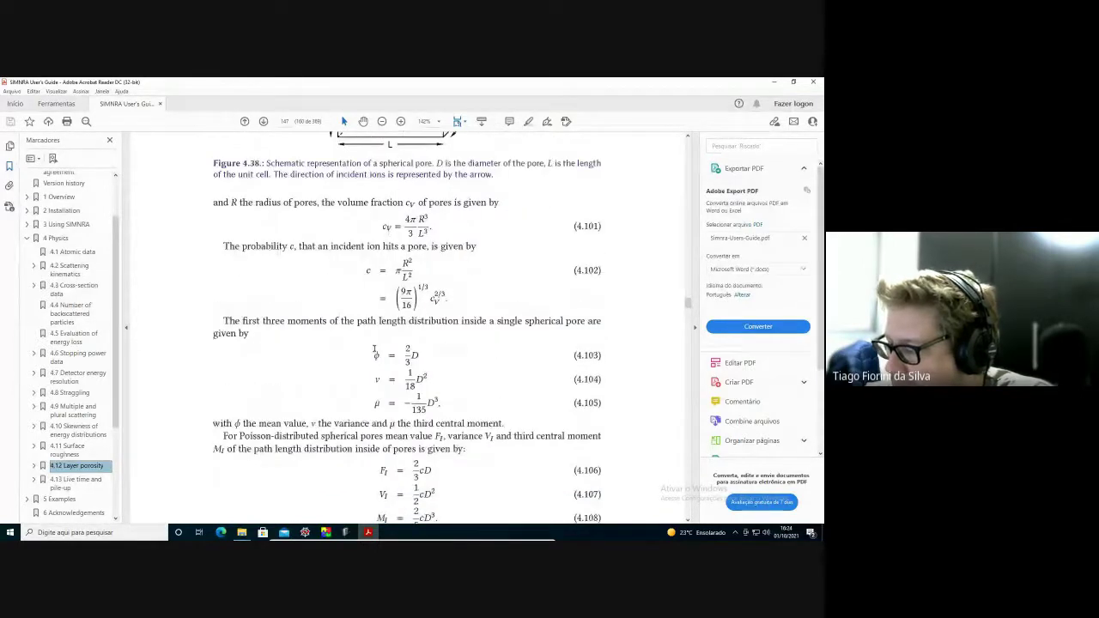
scroll(375, 352, down, 3)
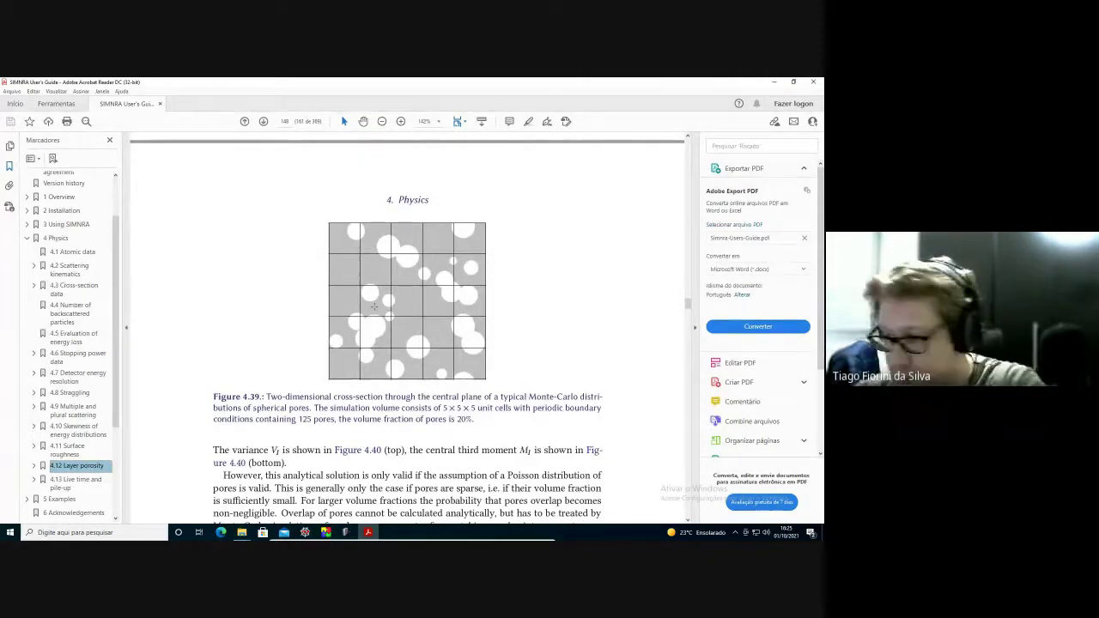
scroll(416, 301, down, 1)
scroll(465, 304, down, 15)
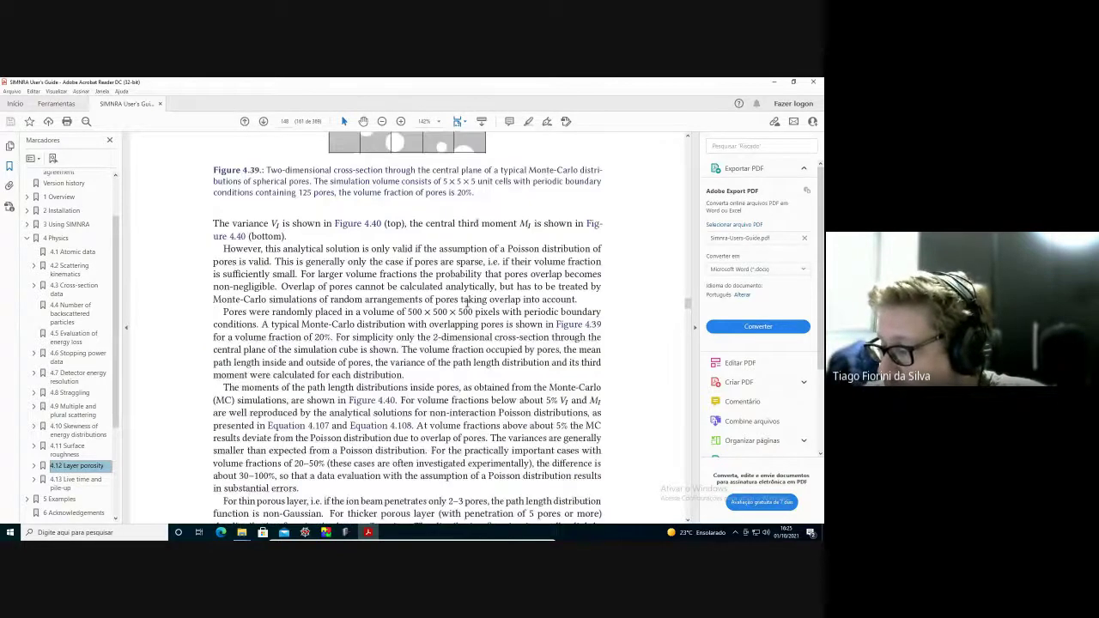
scroll(465, 308, down, 9)
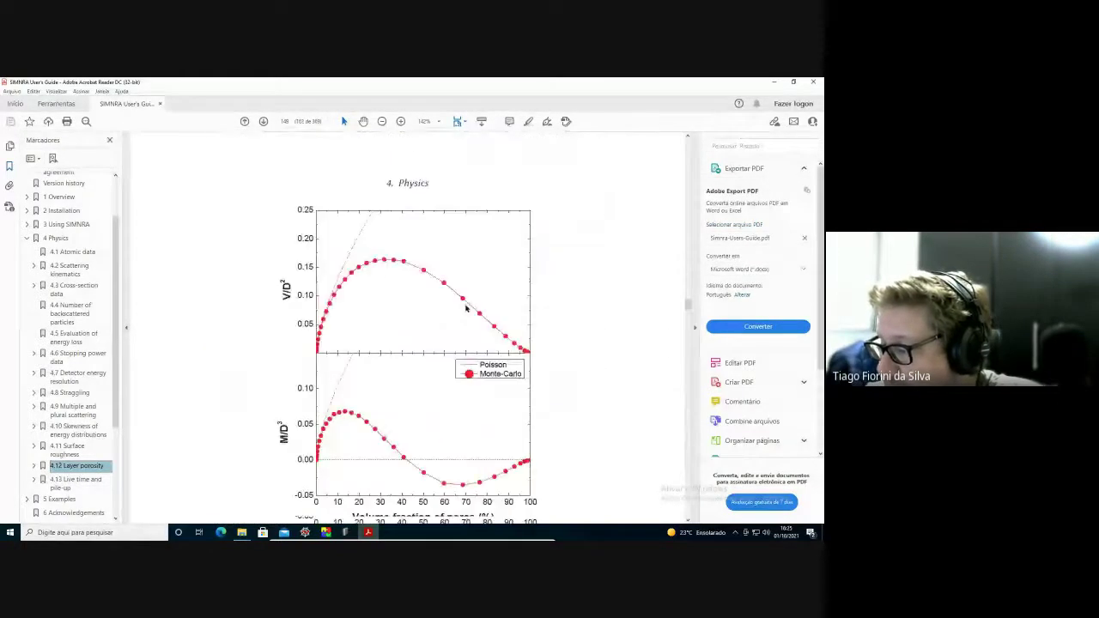
scroll(466, 308, down, 2)
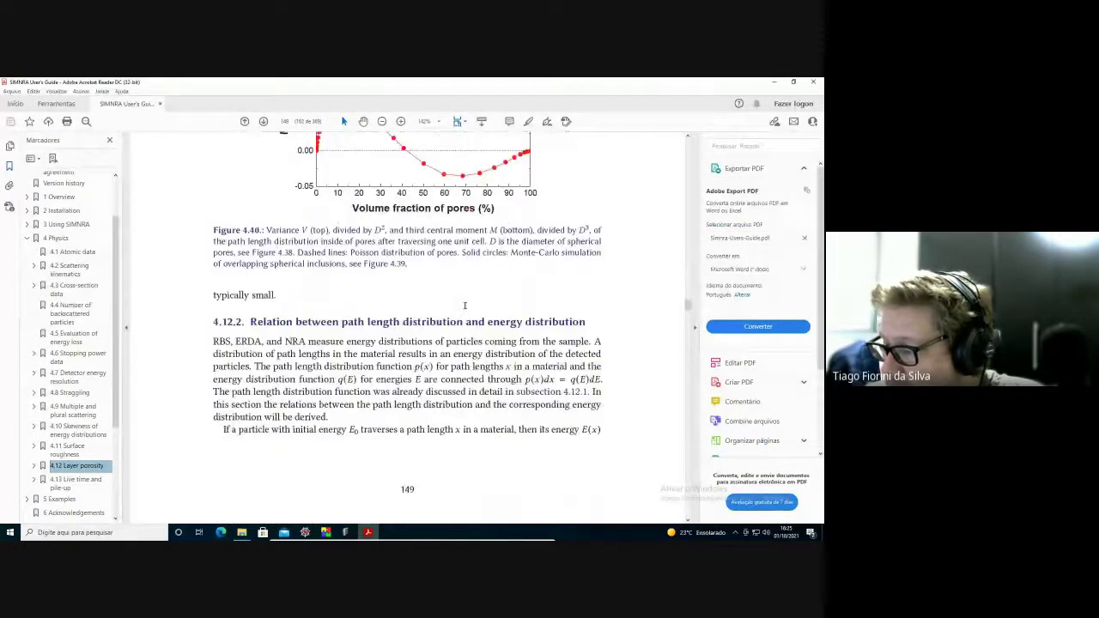
scroll(465, 308, up, 8)
scroll(466, 309, up, 12)
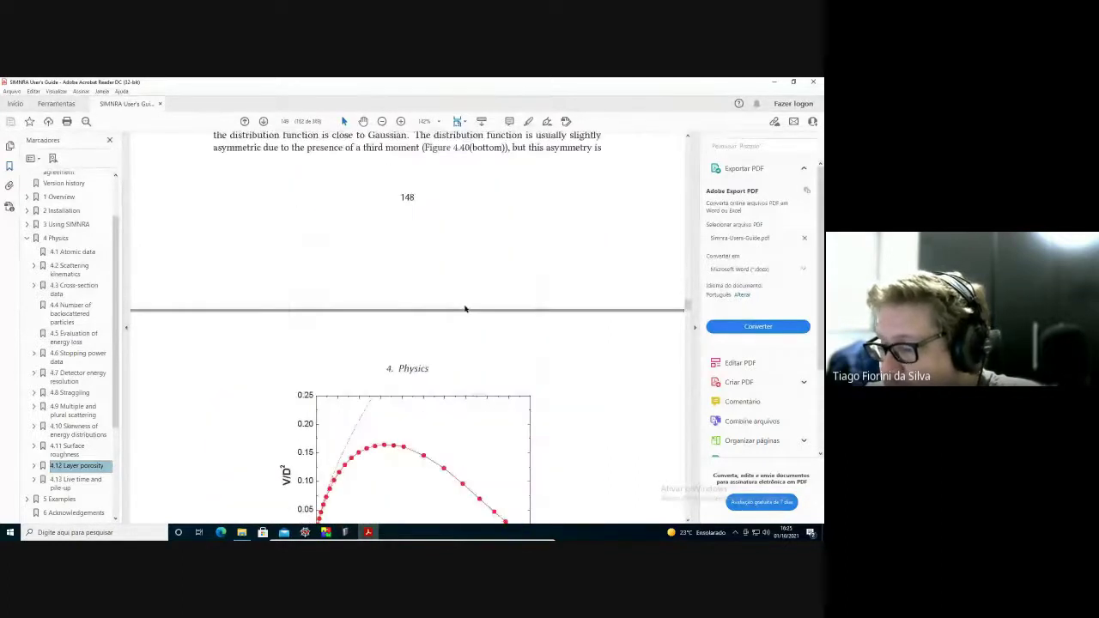
scroll(464, 306, up, 5)
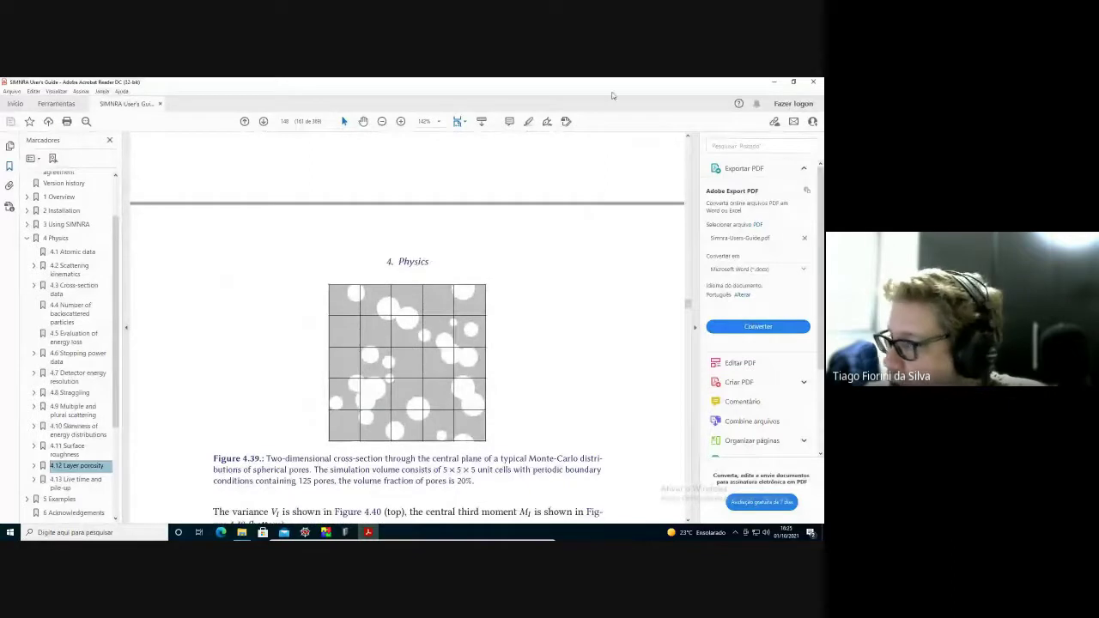
click(774, 82)
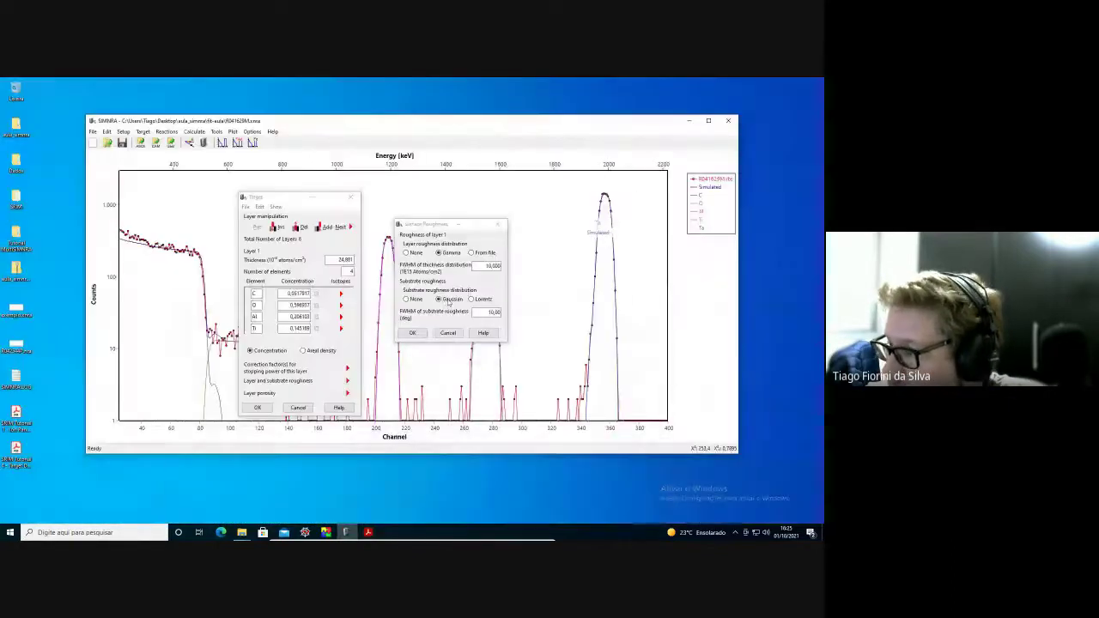
- Close the surface roughness settings in SIMNRA and mark layer 1 as porous in its layer porosity settings
click(498, 224)
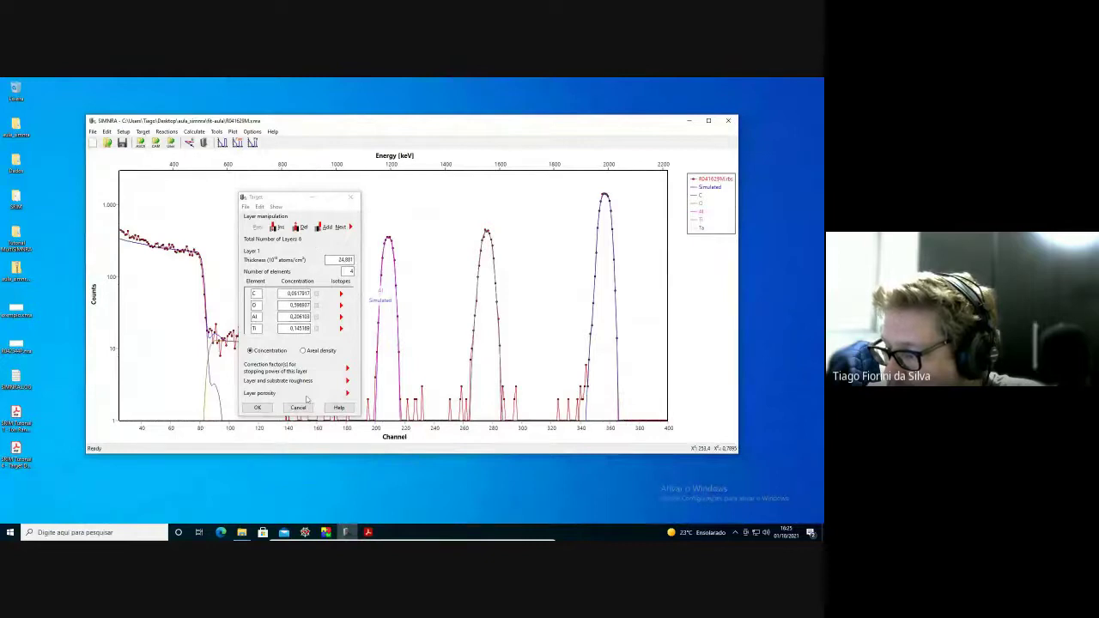
click(347, 393)
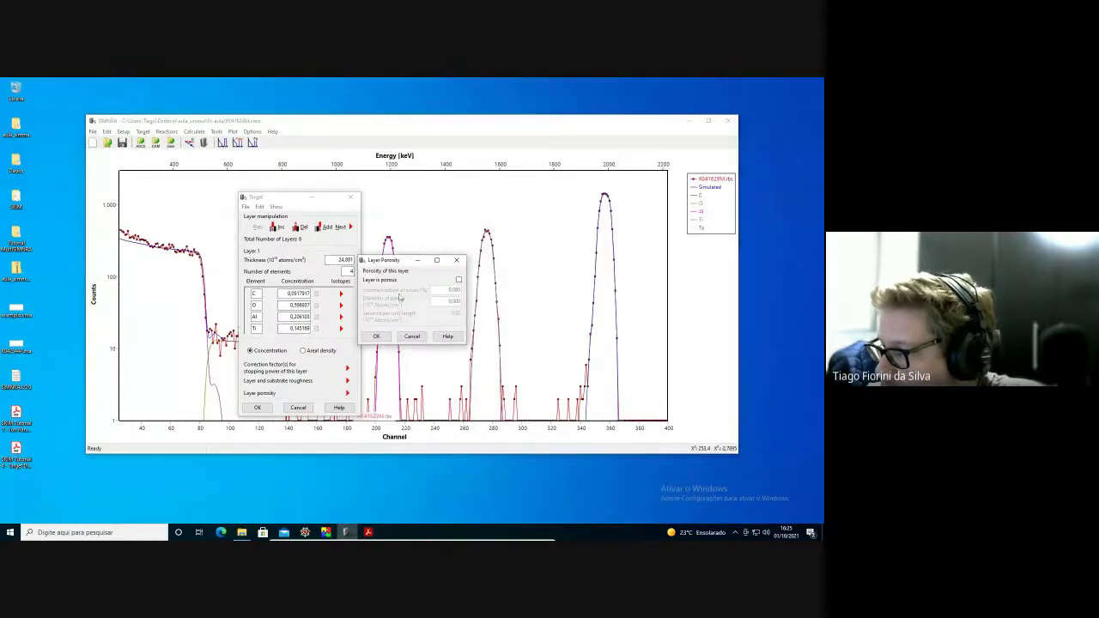
drag(403, 262, 428, 268)
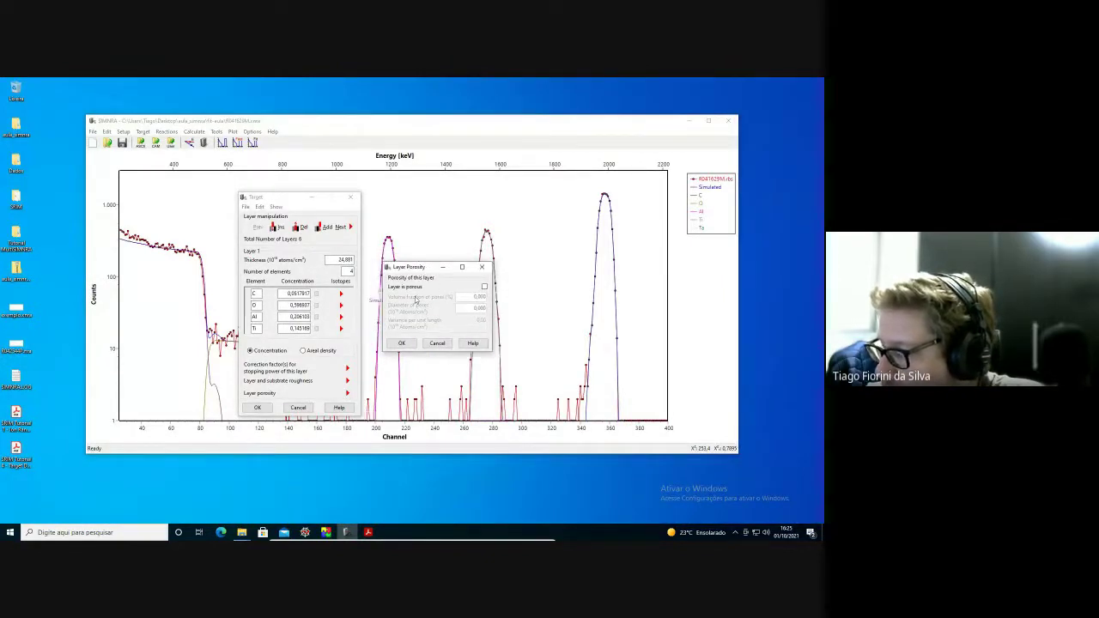
click(485, 286)
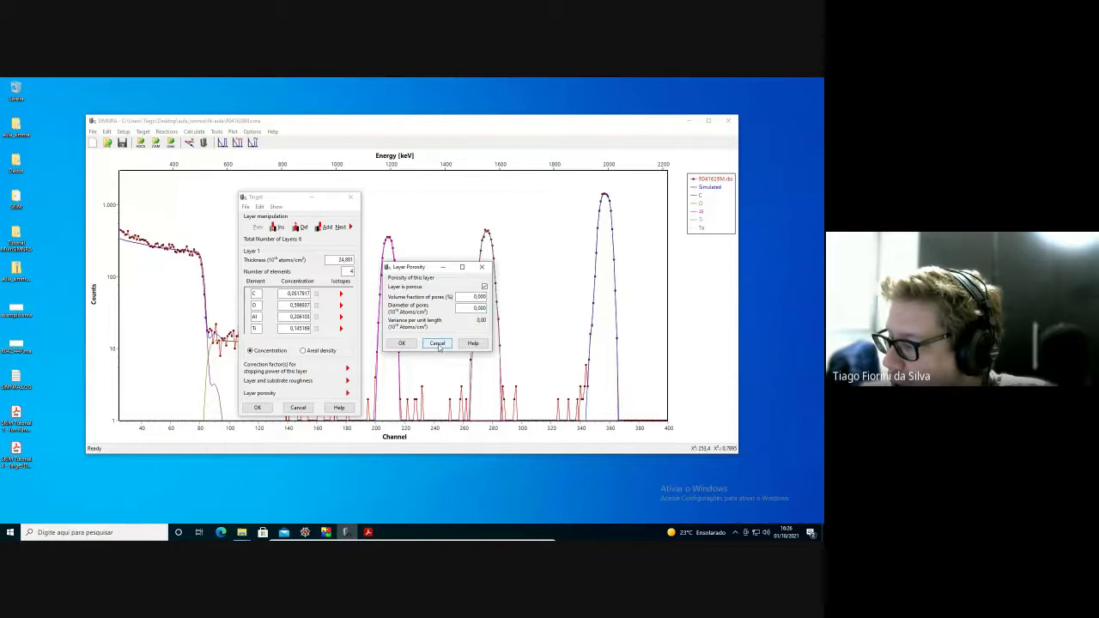
- Discard layer 1's porosity change, set the layer 1 and substrate roughness distributions to None, and leave the target settings
click(485, 286)
click(438, 344)
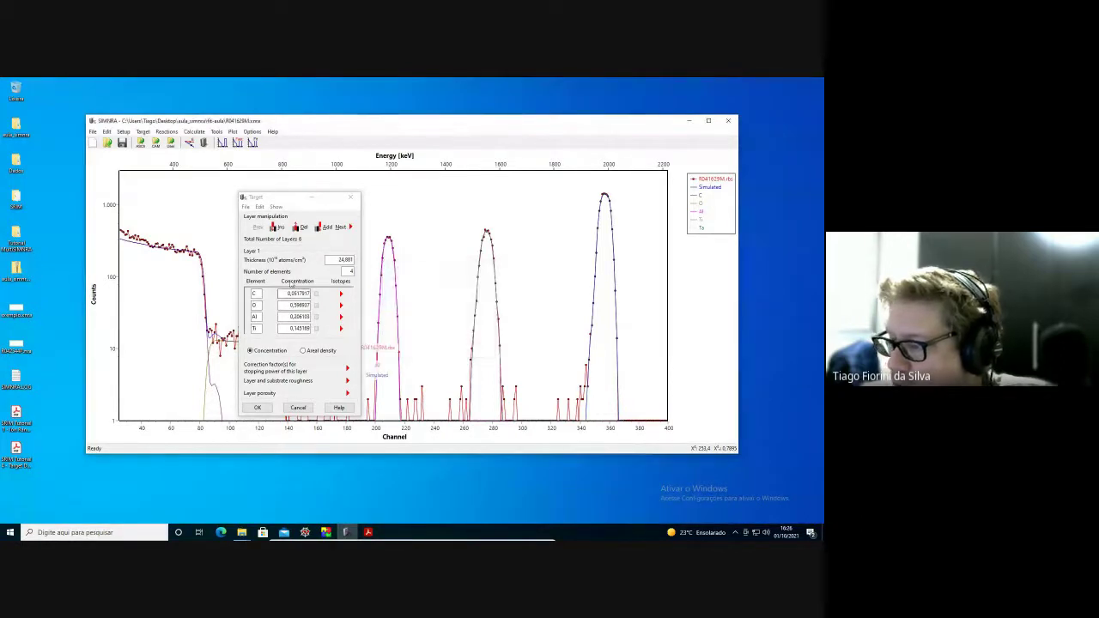
click(347, 381)
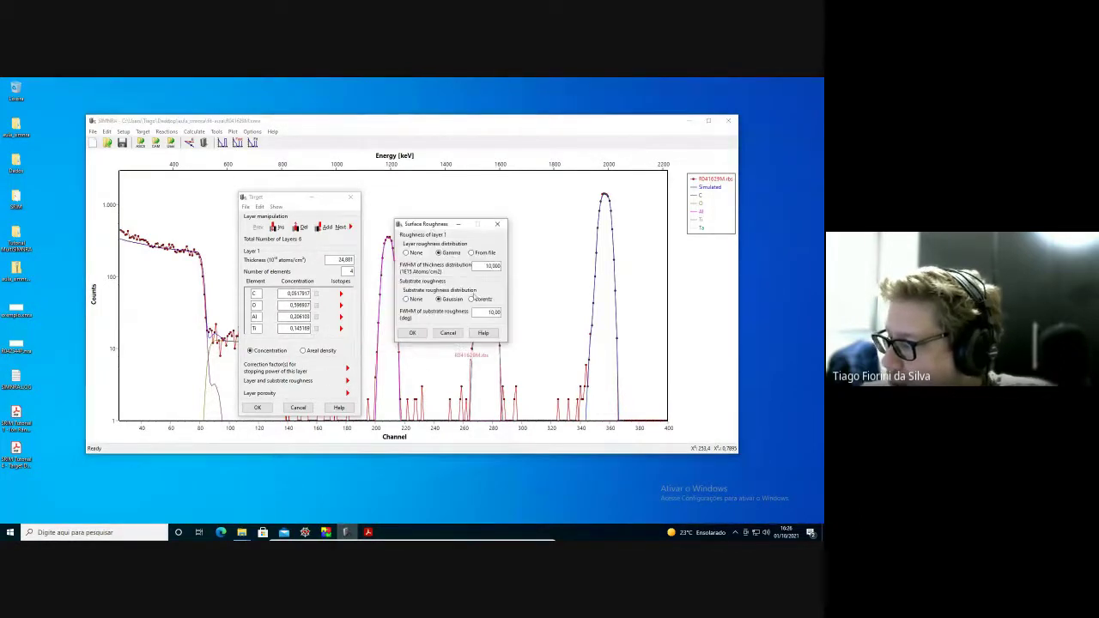
click(407, 299)
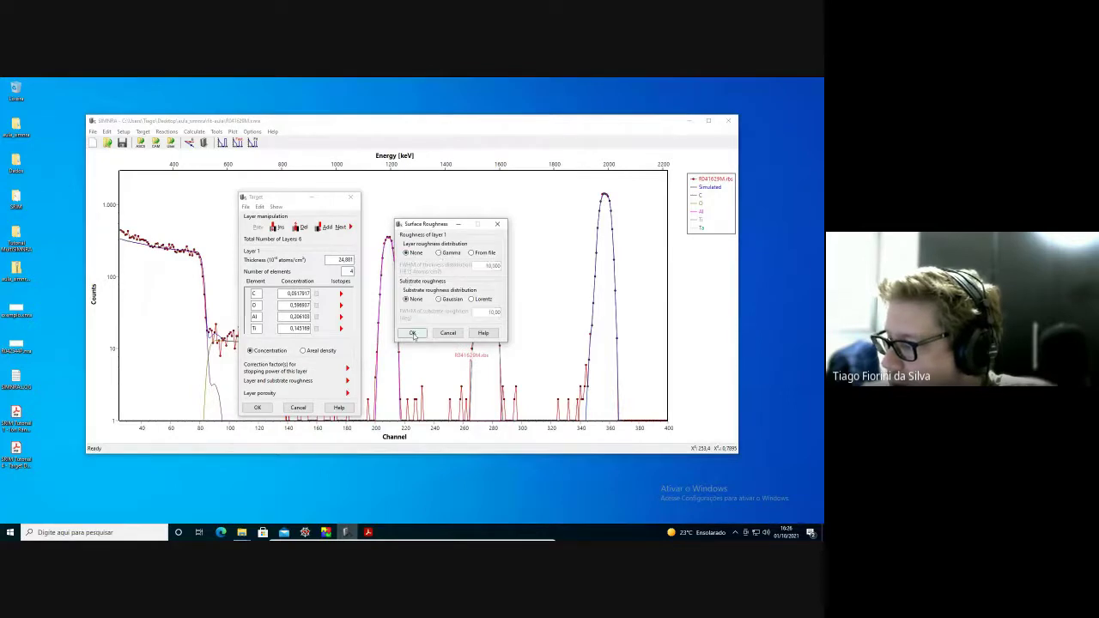
click(413, 332)
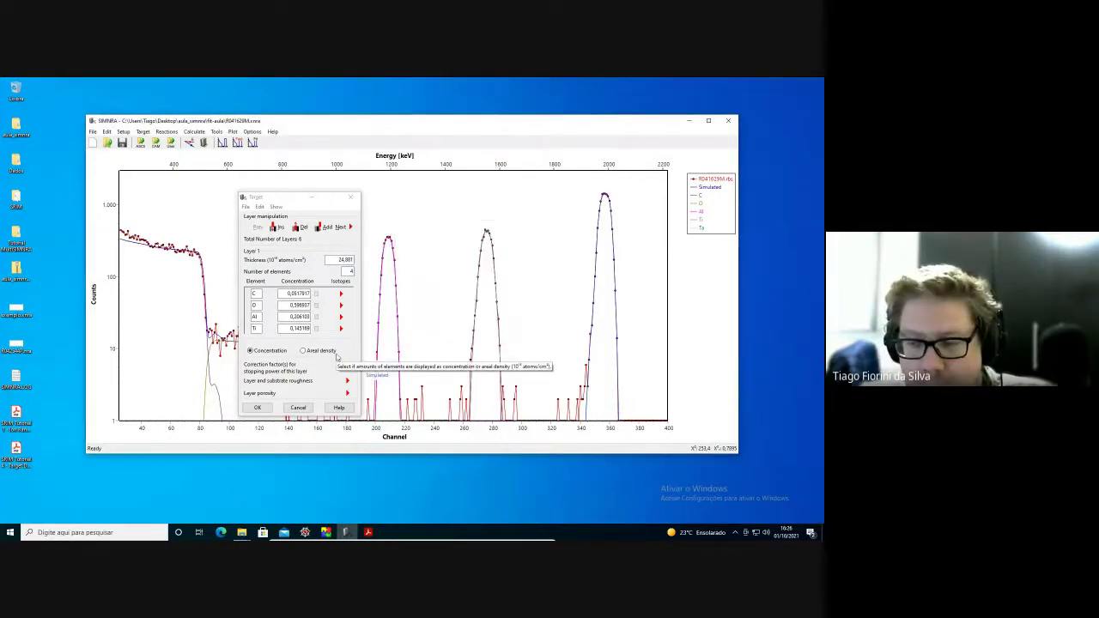
click(298, 409)
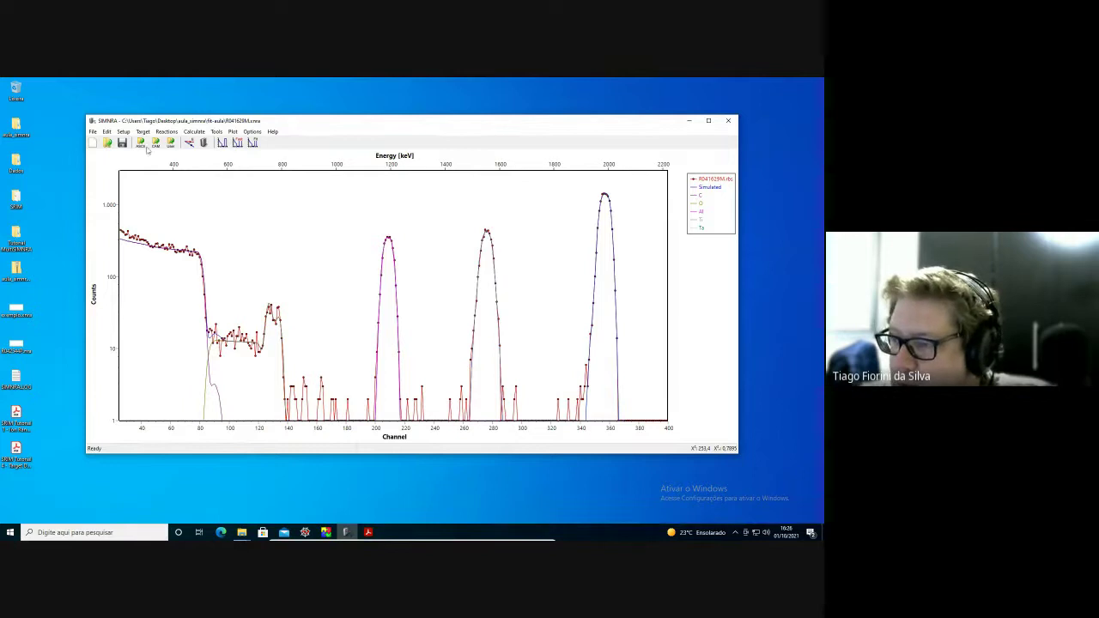
- Open the detector geometry settings and define a circular incident beam with a diameter of 1 mm
click(123, 132)
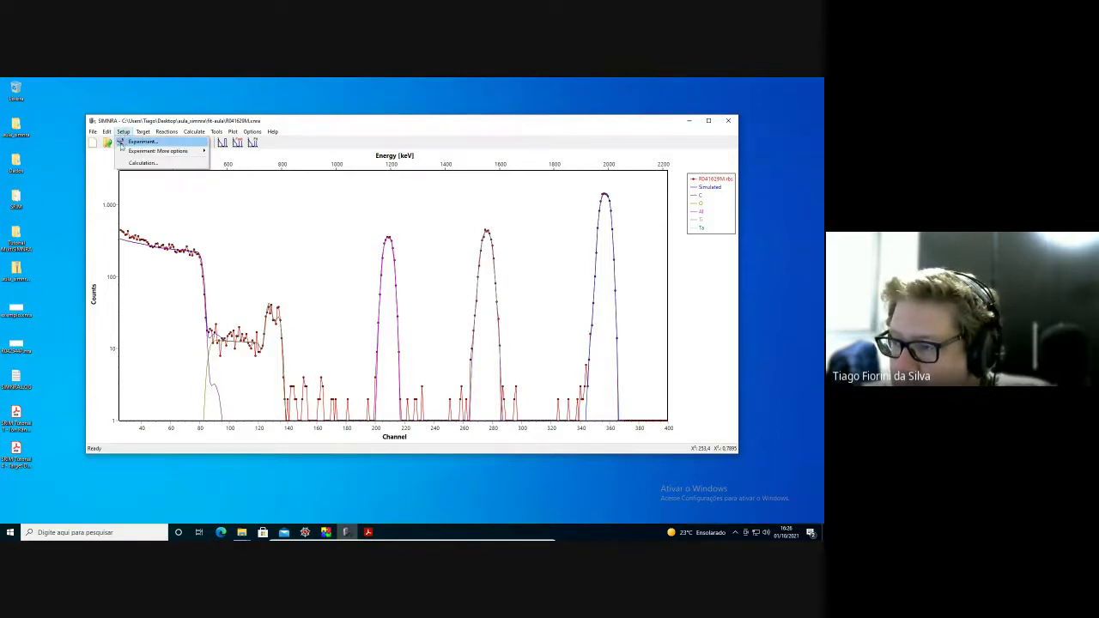
mouse_move(143, 153)
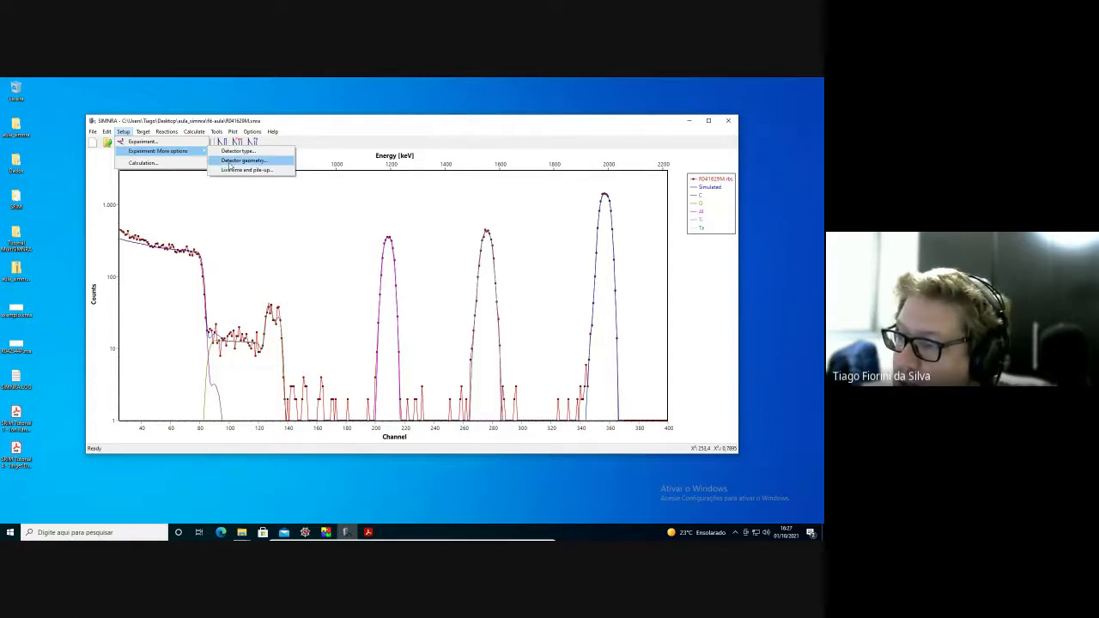
click(245, 160)
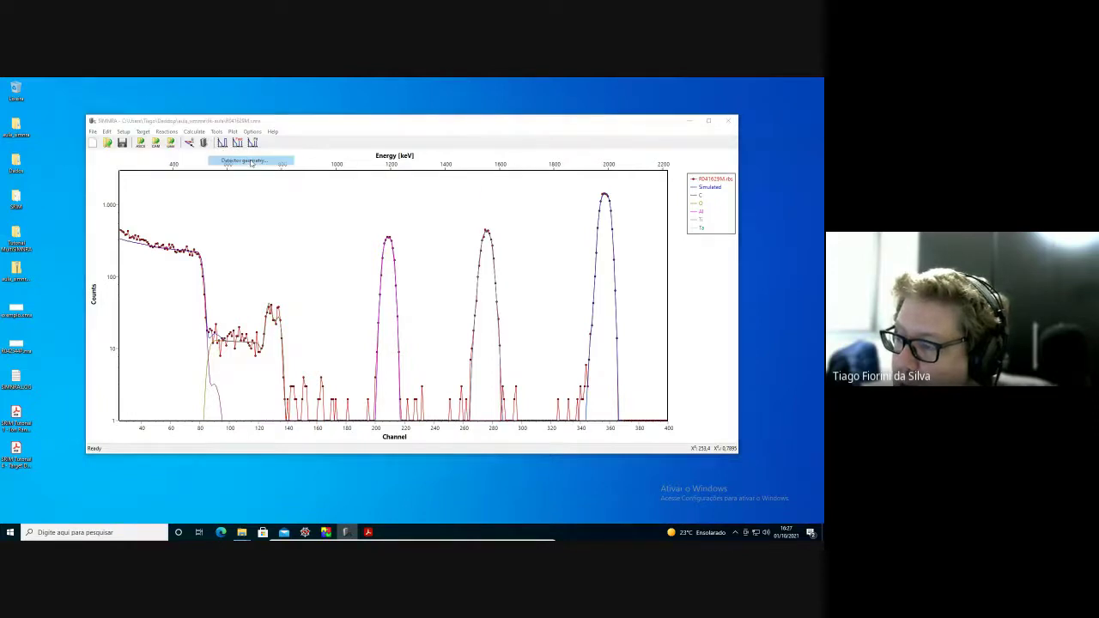
drag(391, 185, 287, 149)
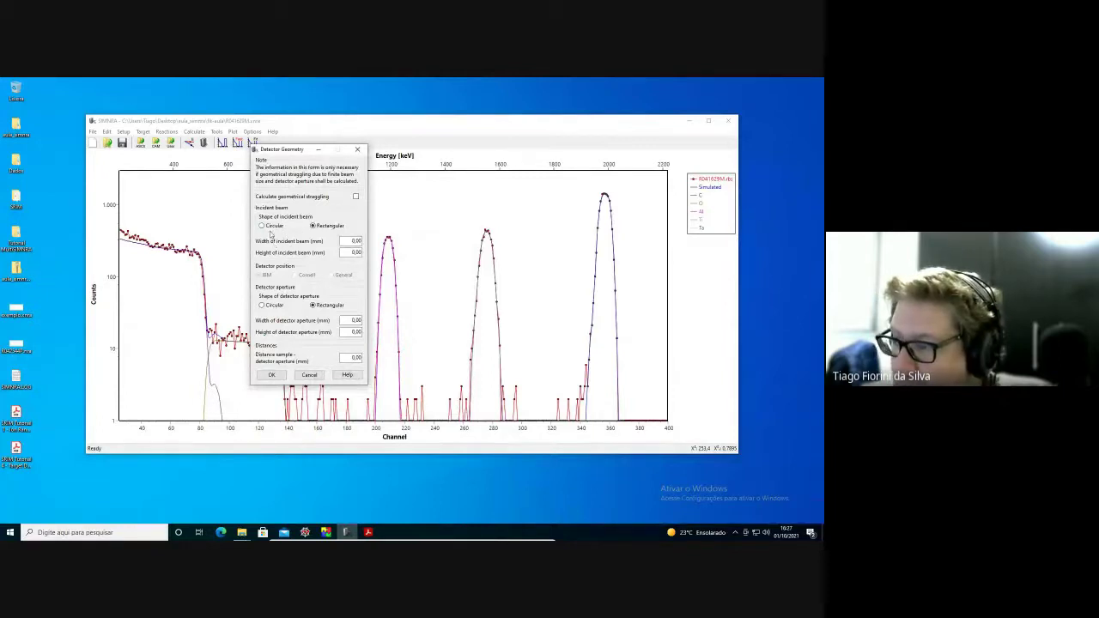
click(262, 225)
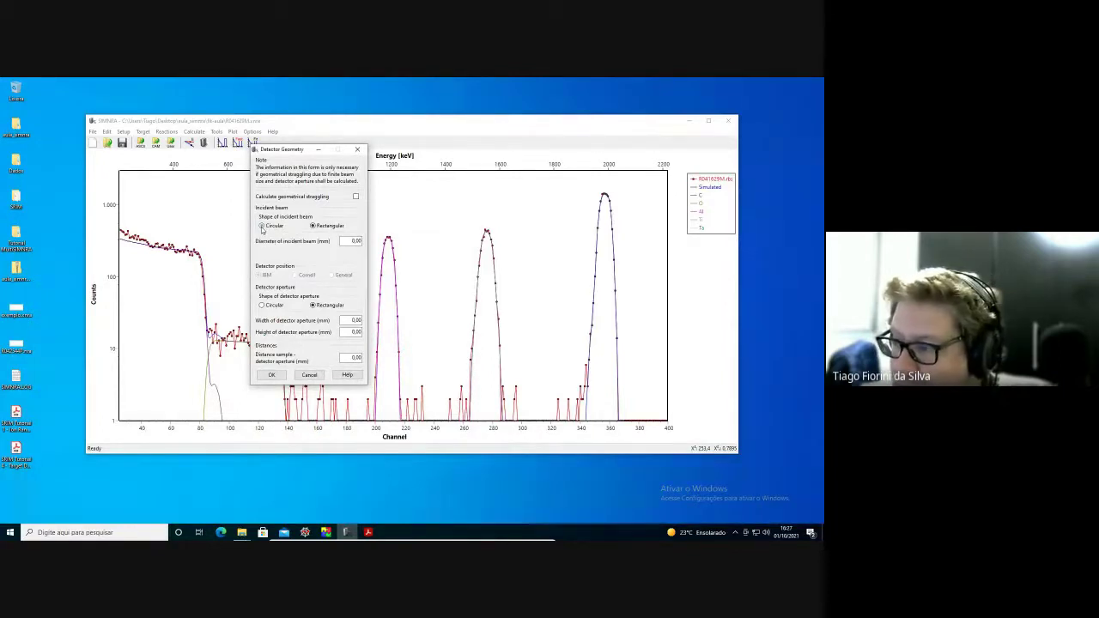
click(314, 226)
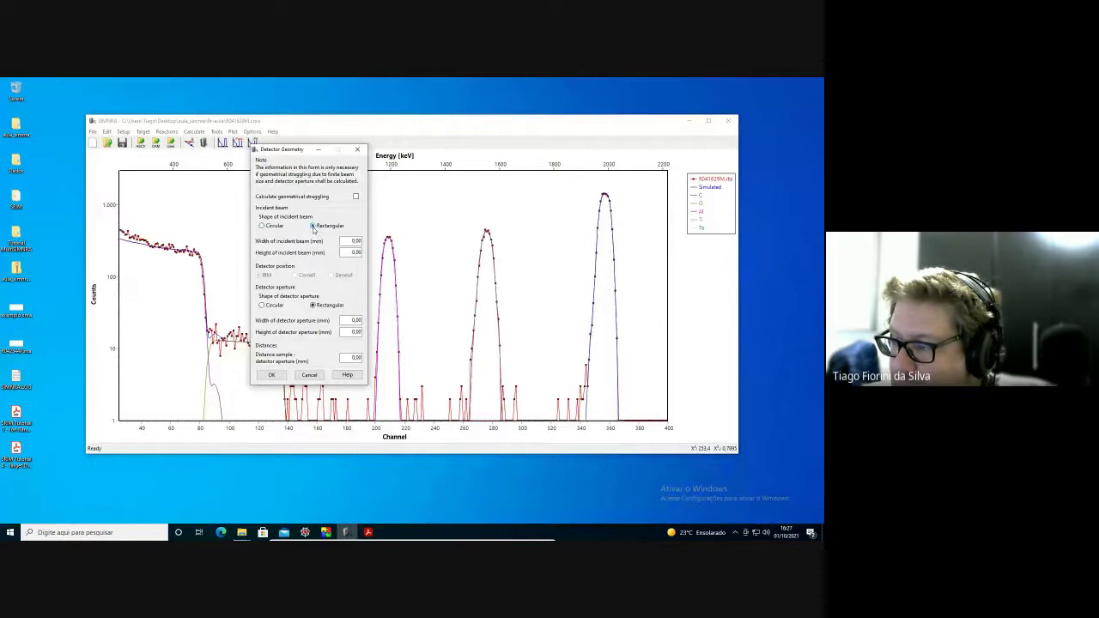
click(262, 225)
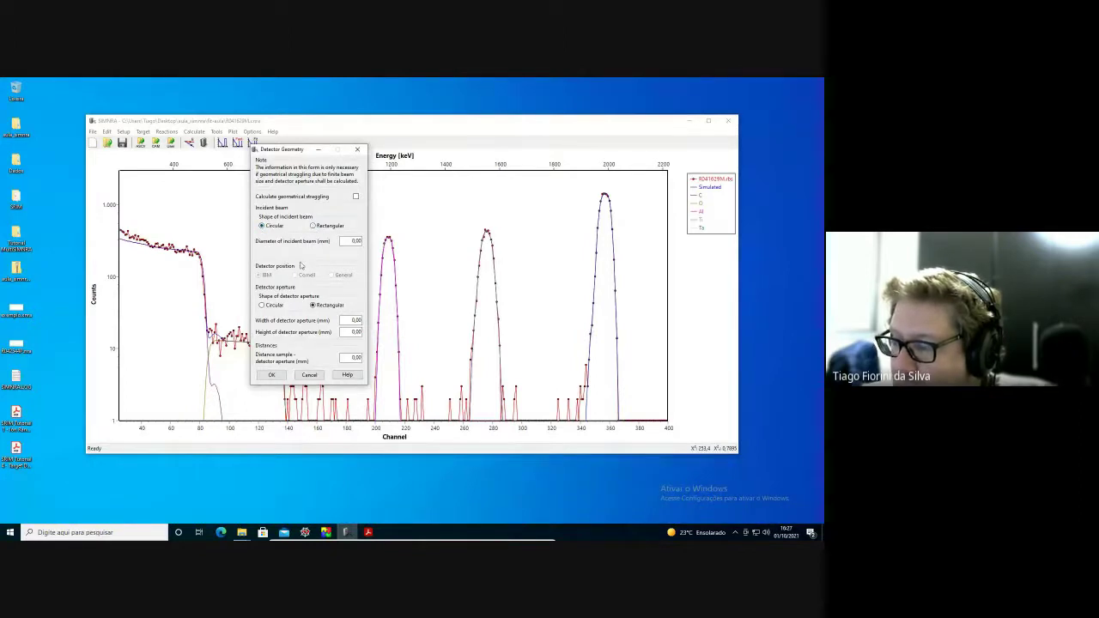
click(354, 241)
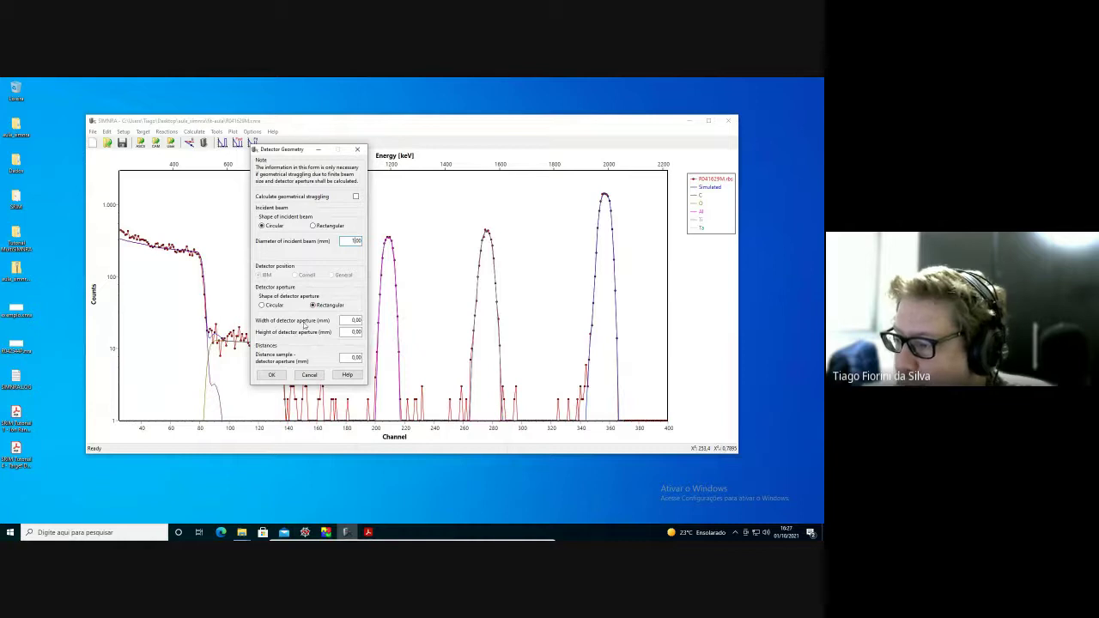
- Set the rectangular detector aperture to 1 mm wide and 2 mm high with a 120 mm sample distance, then close the detector geometry
click(352, 320)
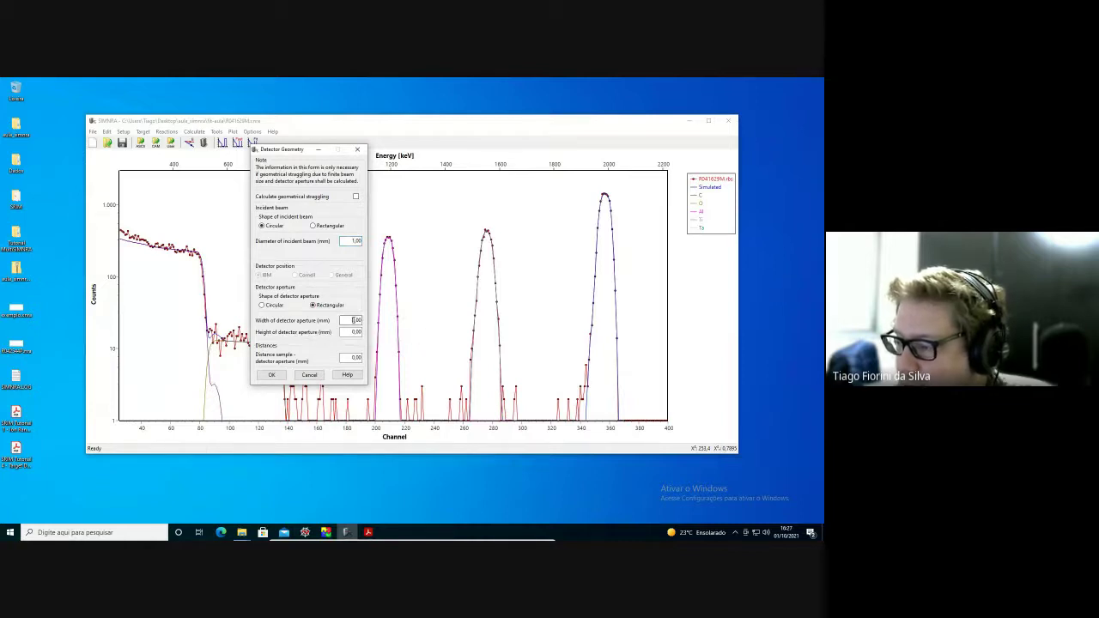
double_click(353, 321)
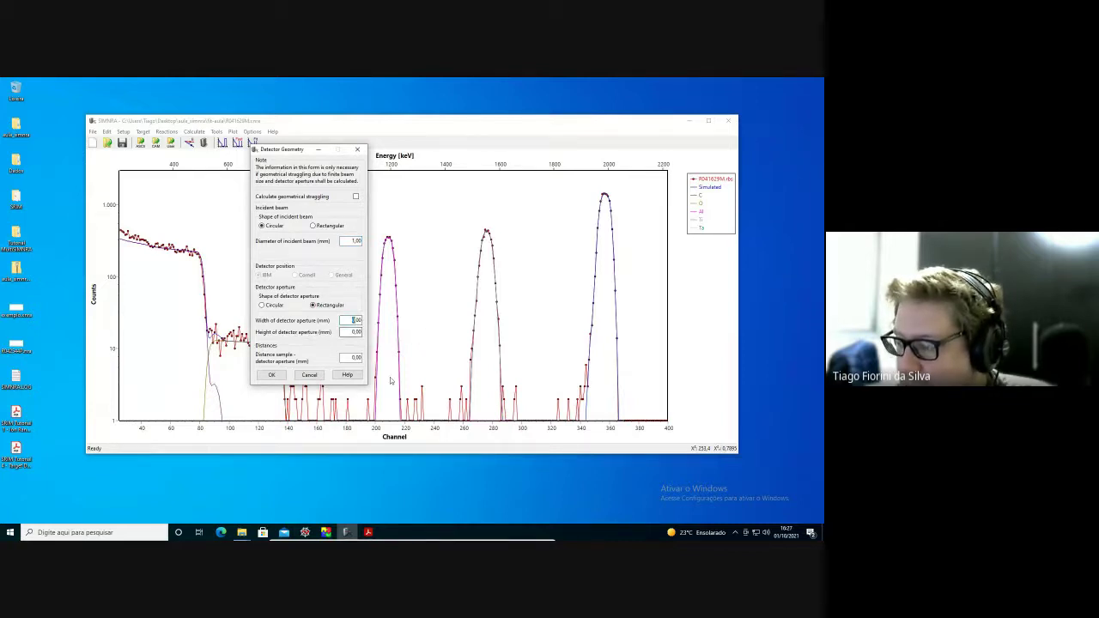
click(401, 382)
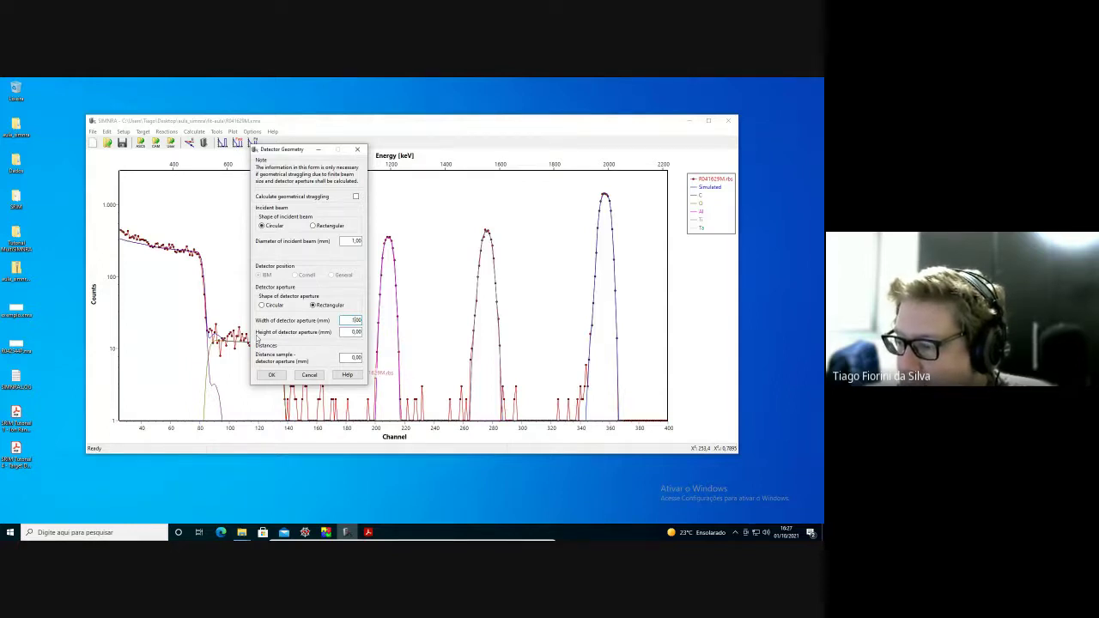
click(330, 342)
key(Tab)
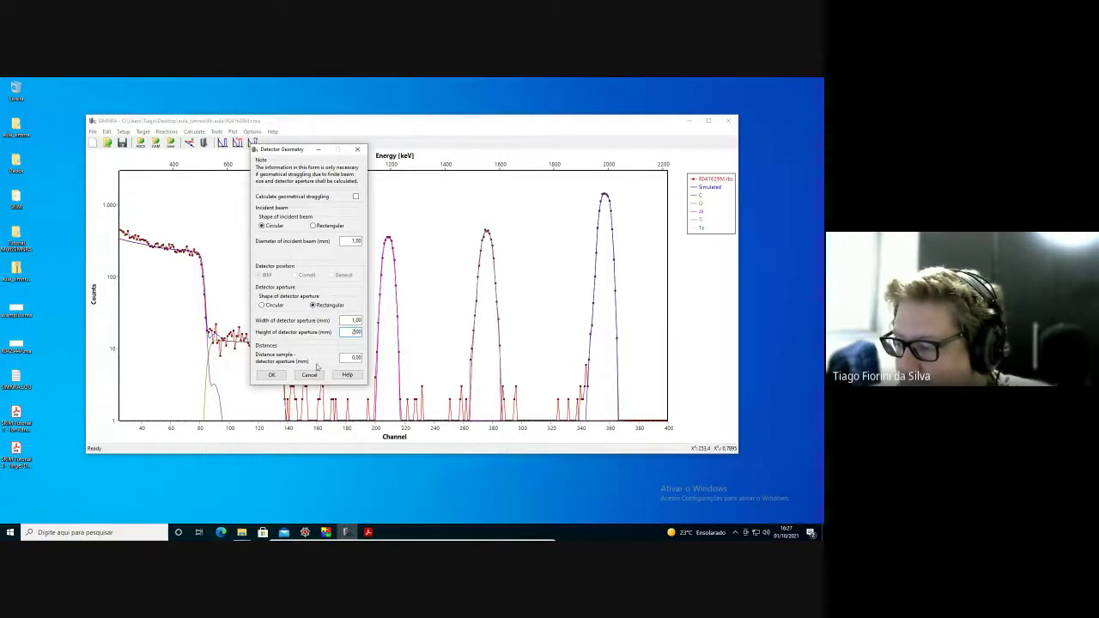
key(Tab)
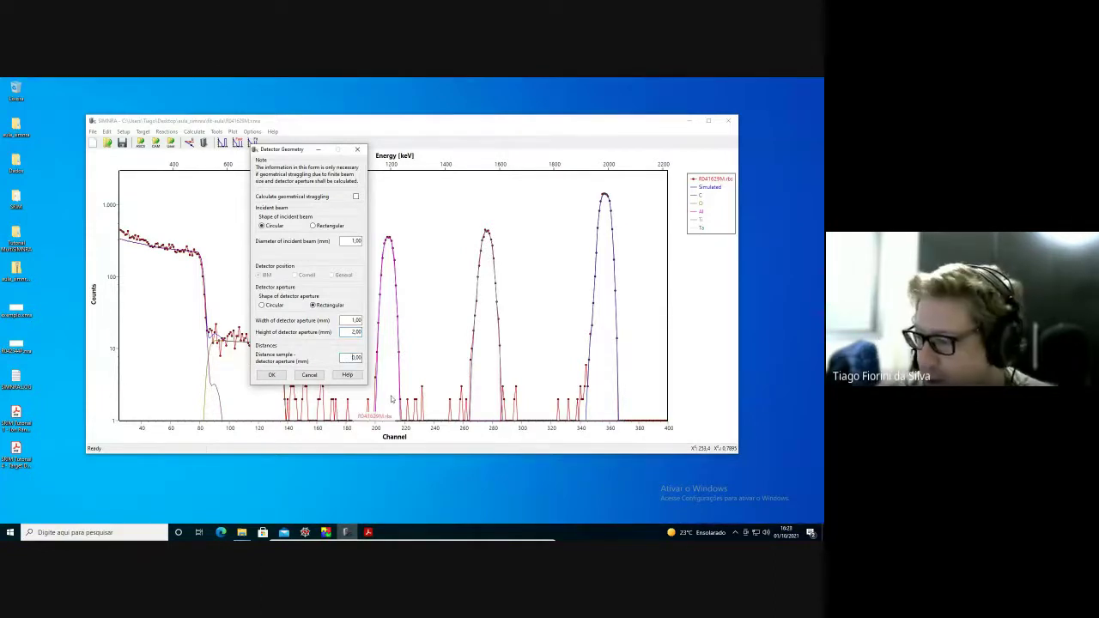
text(120,00)
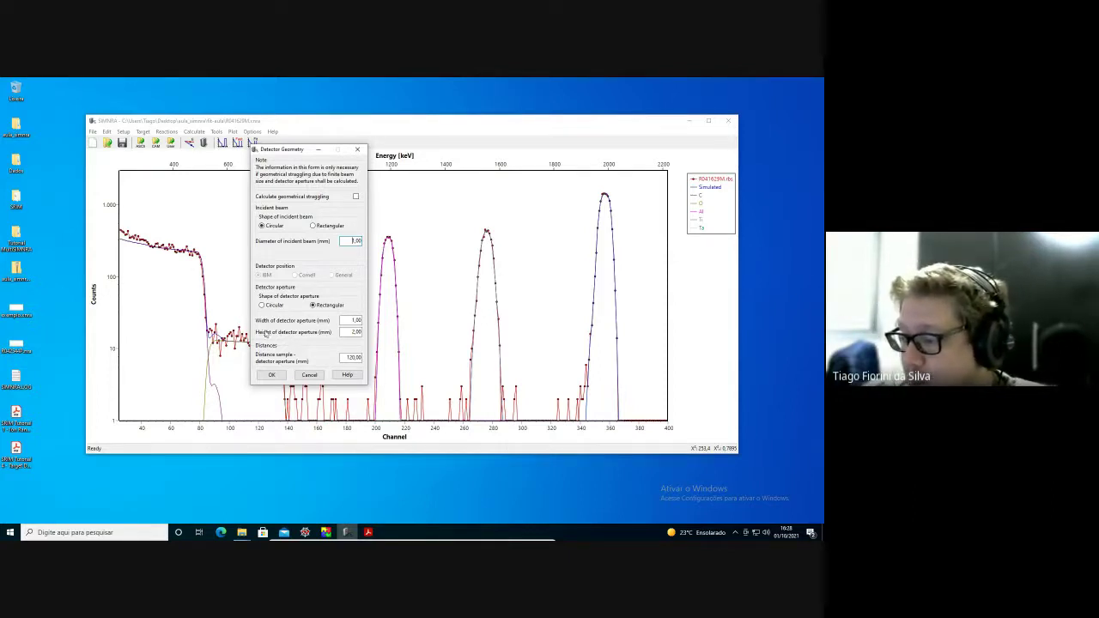
click(350, 320)
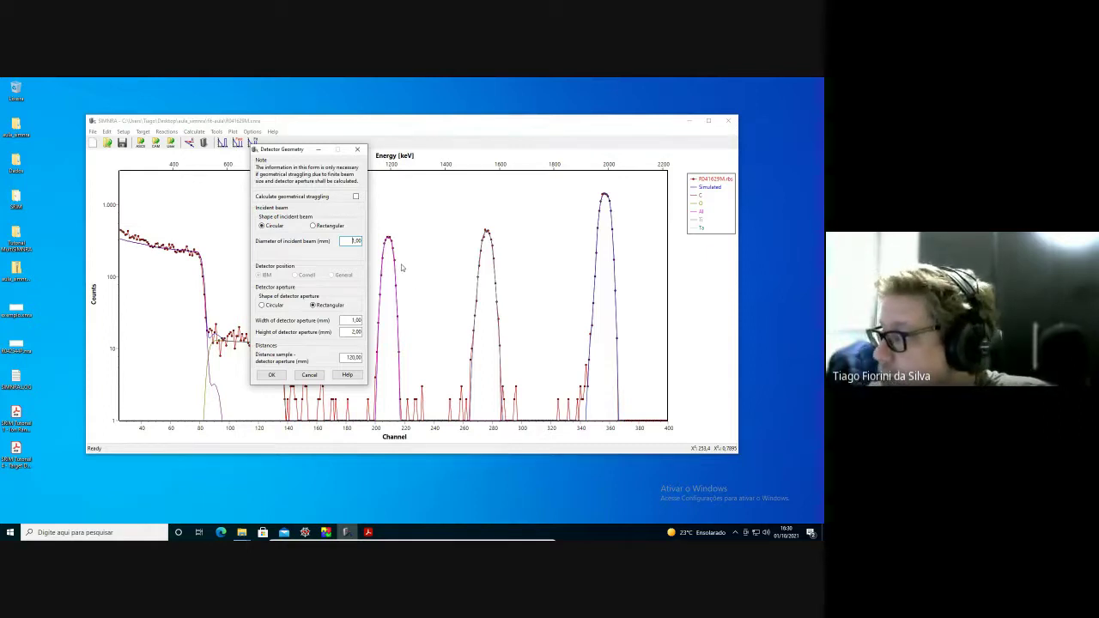
click(357, 149)
- Examine the TOF parameters and the from-file sensitivity option in the detector type settings, returning to Solid state and Unity
click(122, 131)
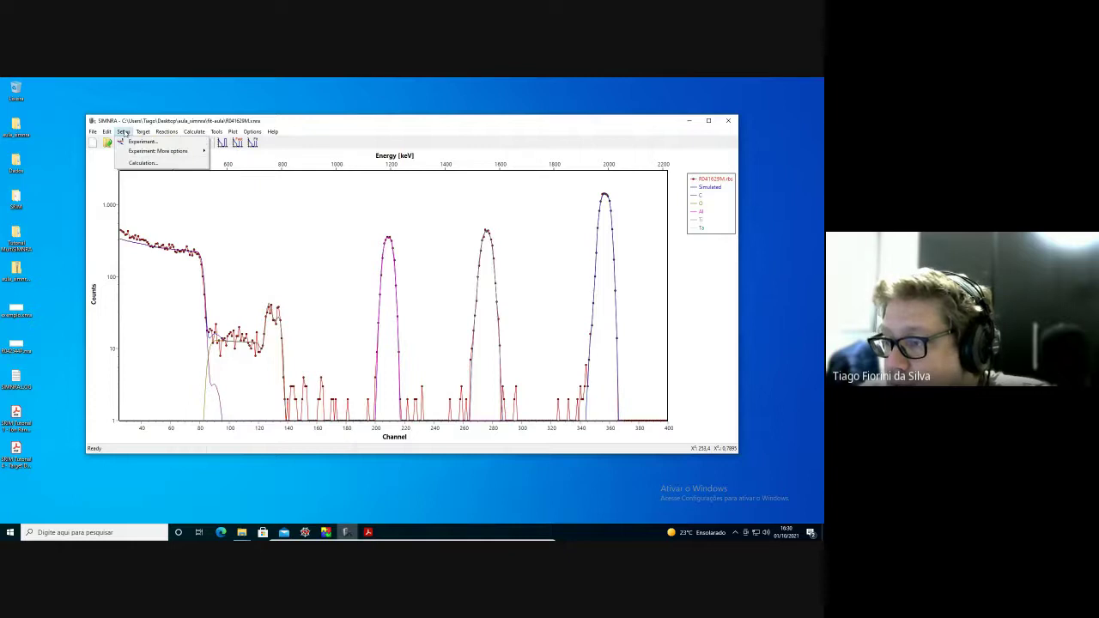
mouse_move(140, 152)
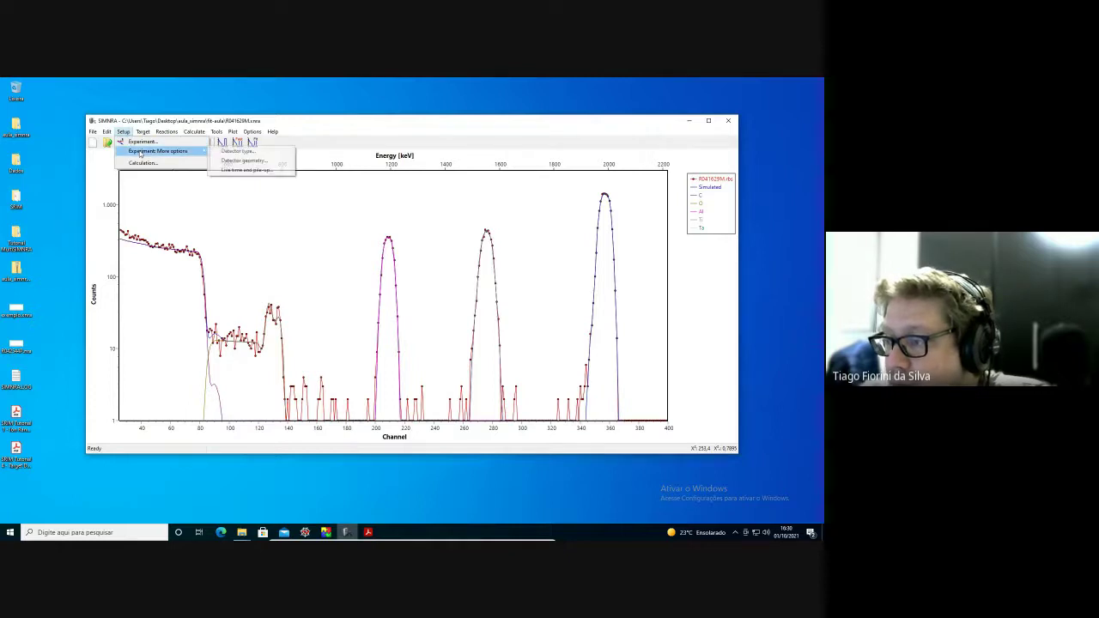
click(234, 153)
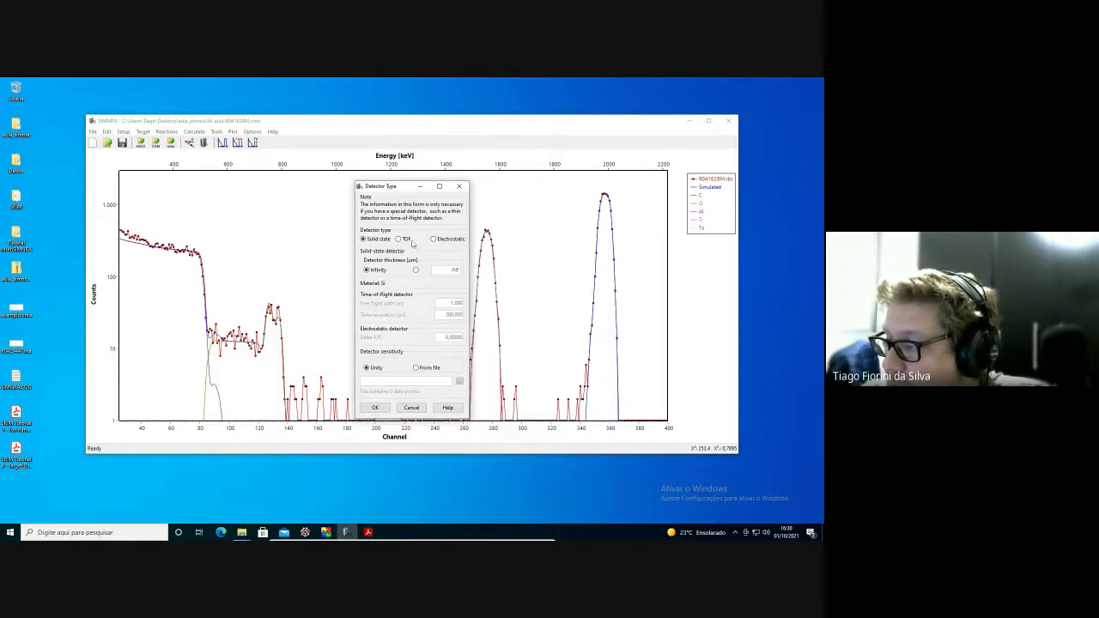
click(399, 239)
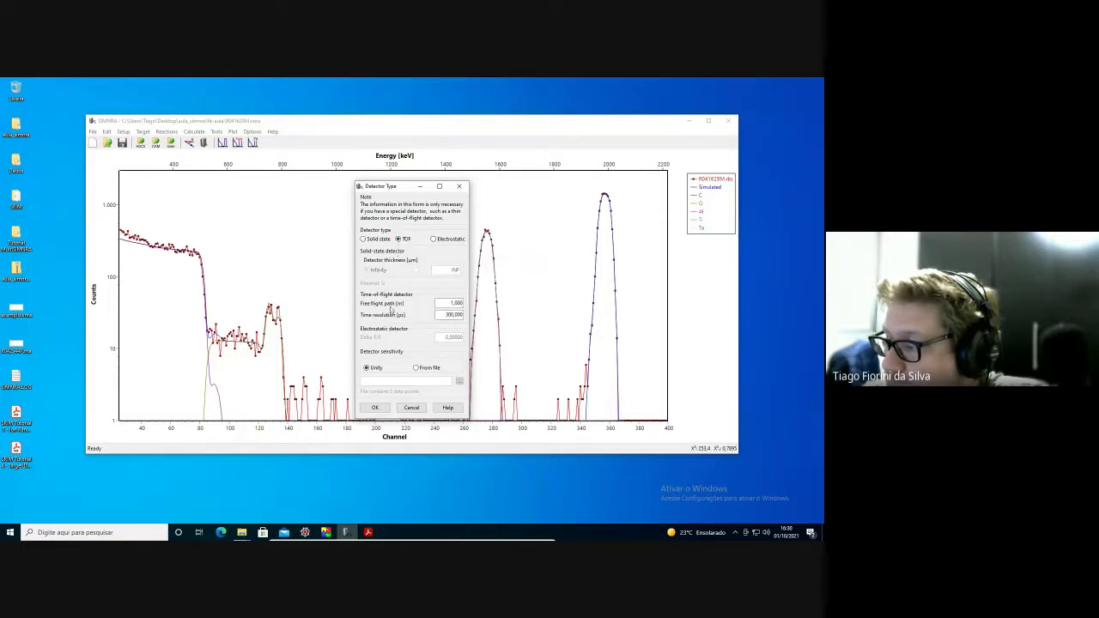
double_click(460, 304)
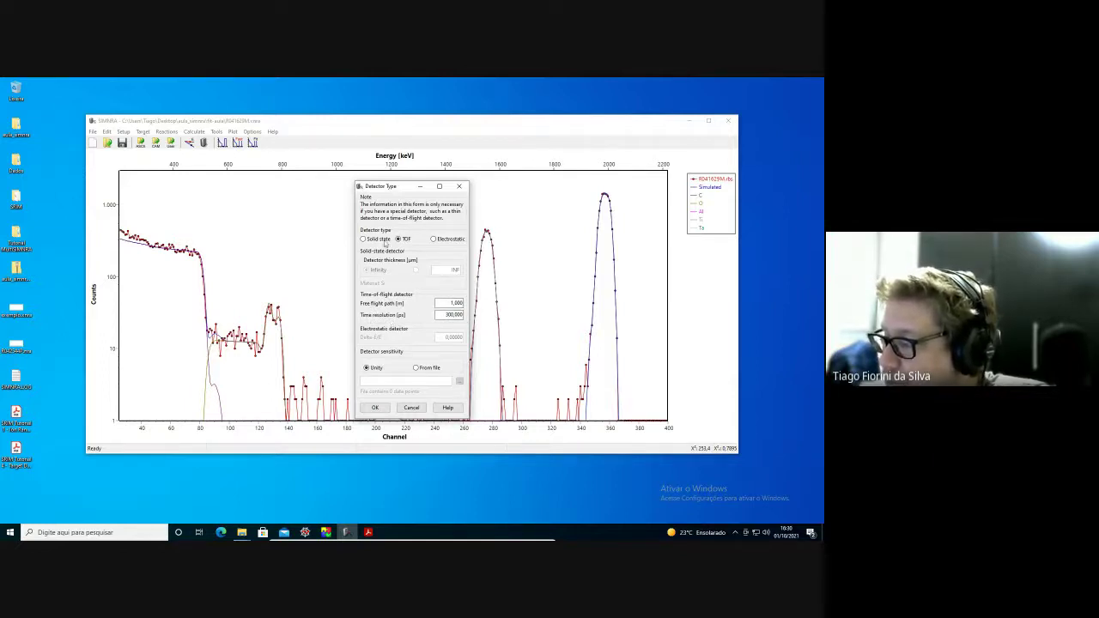
click(378, 240)
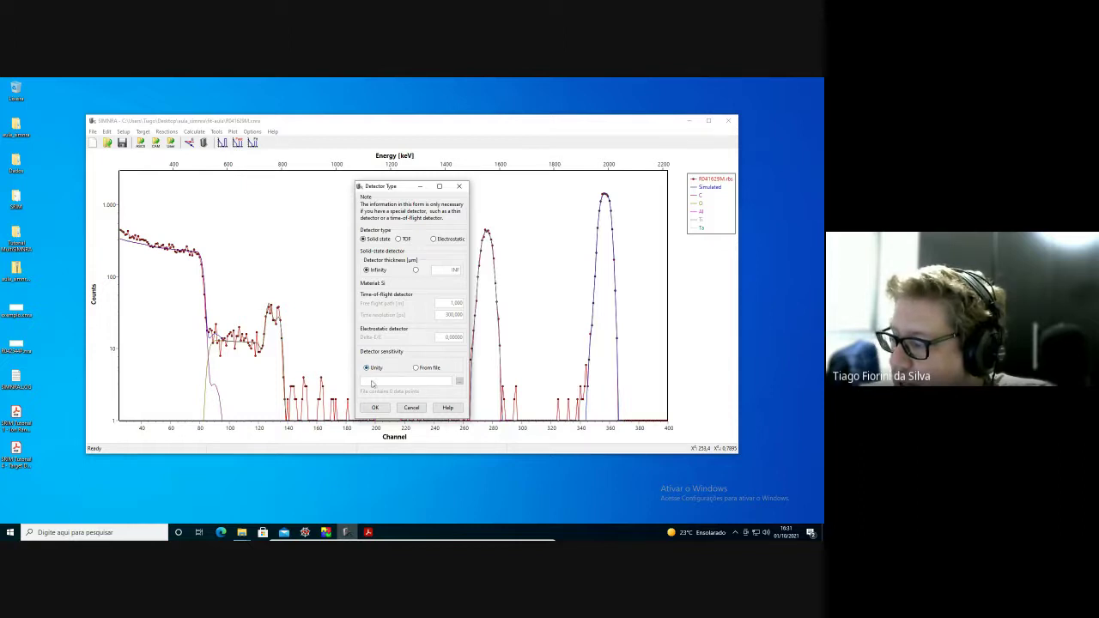
click(417, 369)
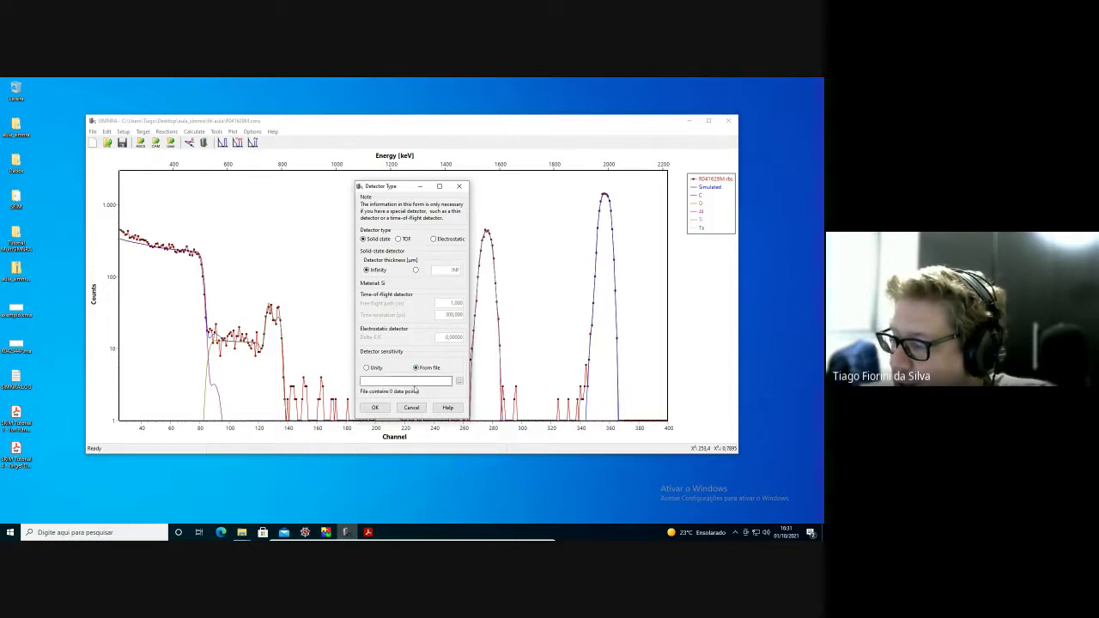
click(367, 368)
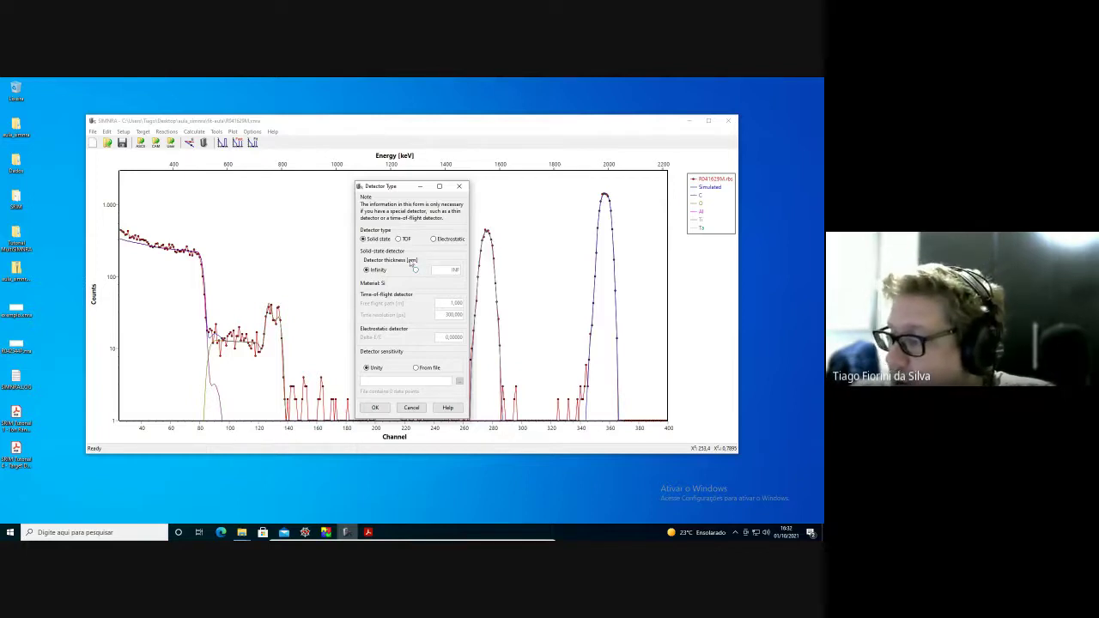
- Give the solid-state detector a finite thickness of 100 µm and arrange the detector type dialog beside the spectrum window
click(416, 270)
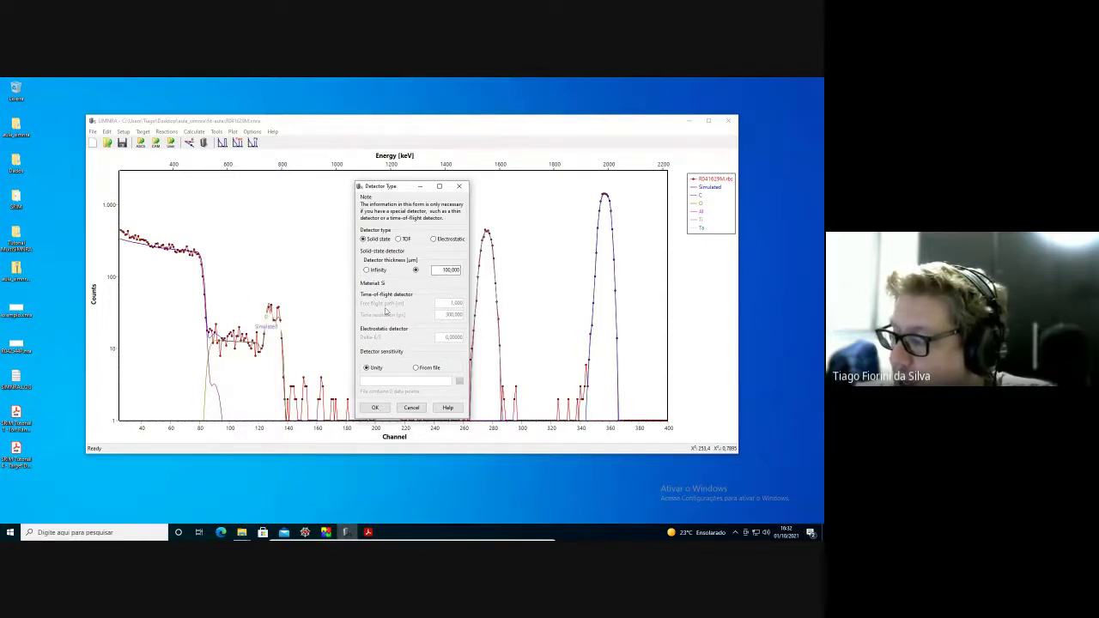
drag(404, 190, 685, 188)
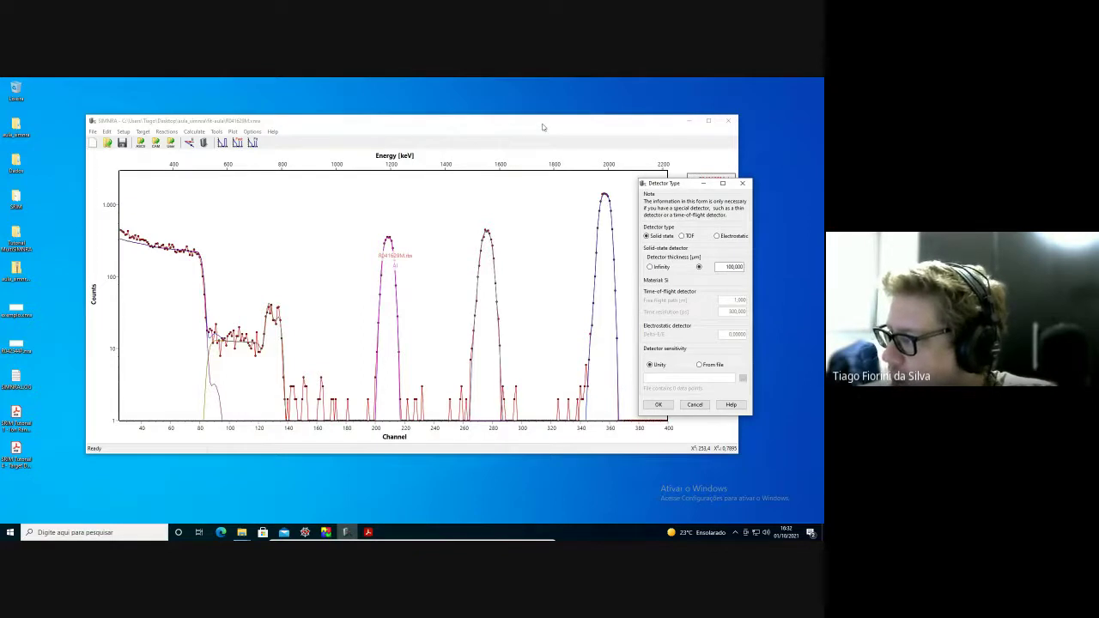
drag(542, 126, 491, 119)
drag(685, 158, 608, 160)
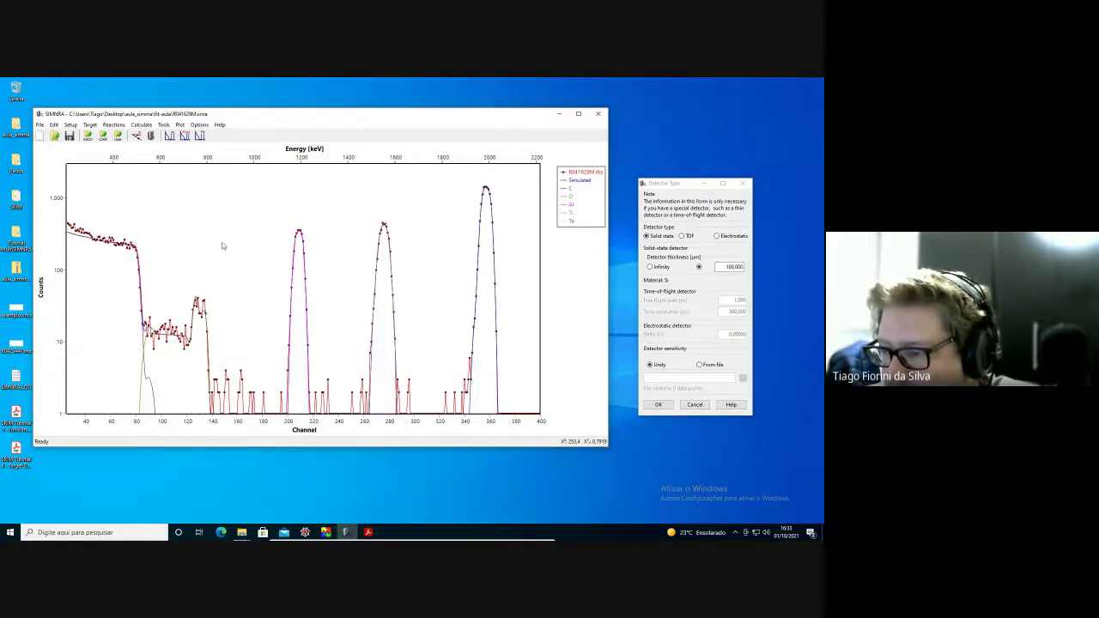
- Set the detector thickness to Infinity, recalculate the spectrum and zoom in on the edge between about channels 52 and 113
click(667, 267)
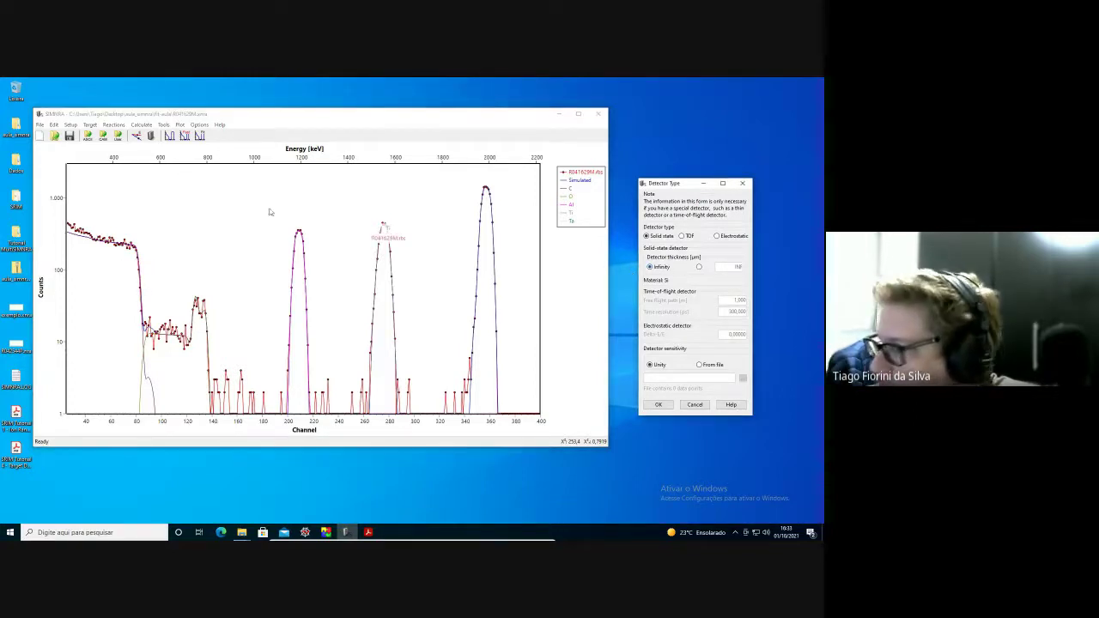
click(170, 135)
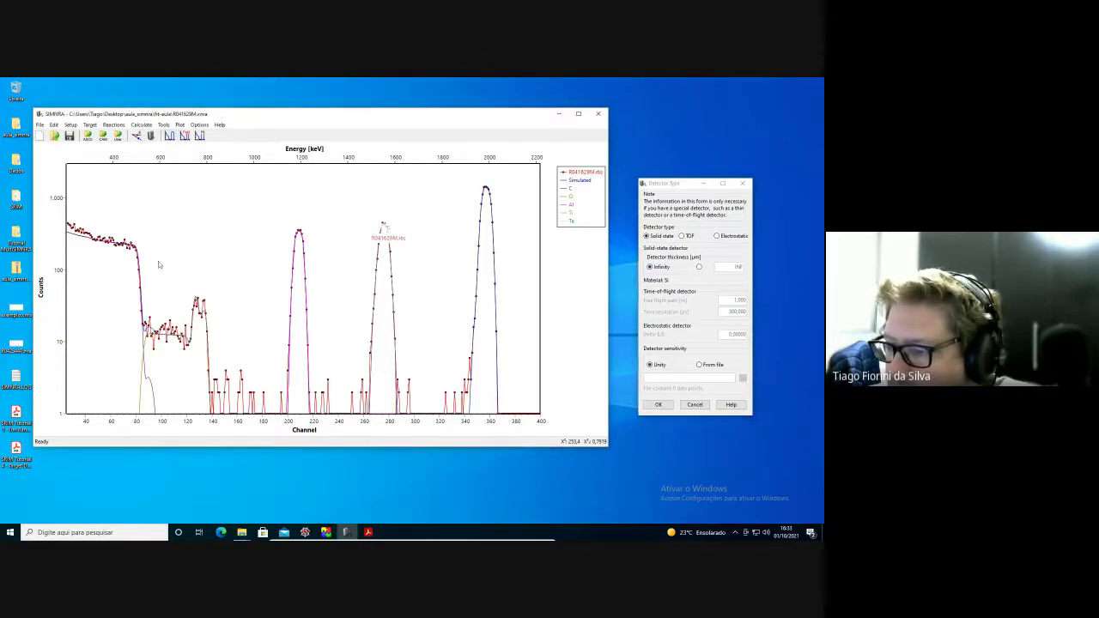
drag(102, 218, 178, 382)
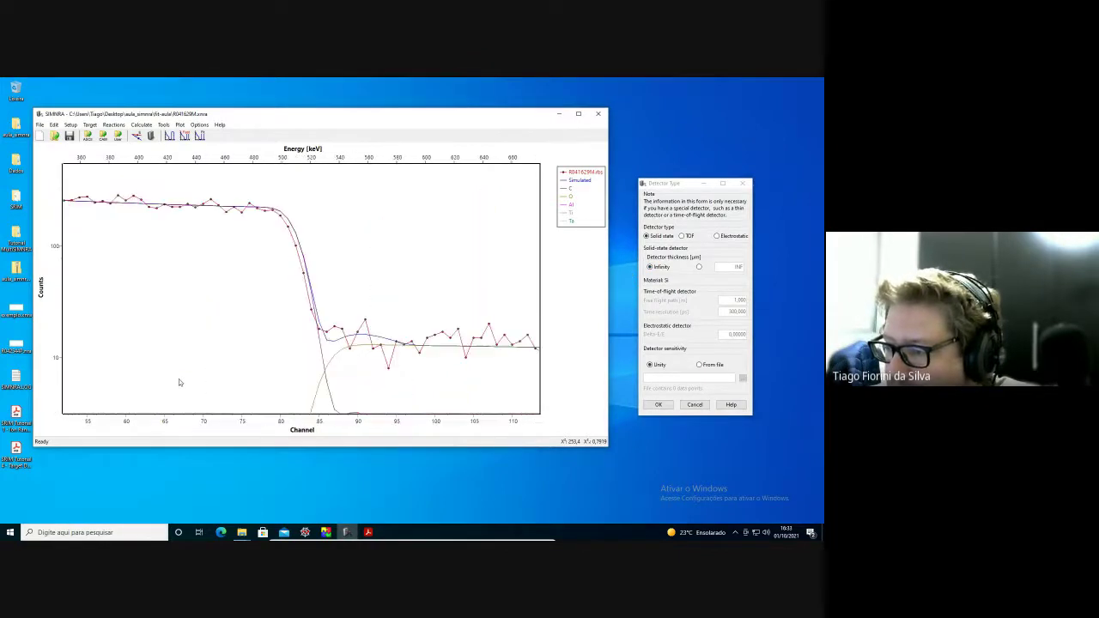
- Switch the detector thickness back to 100 µm and recalculate the simulated spectrum
click(699, 268)
click(699, 269)
click(171, 136)
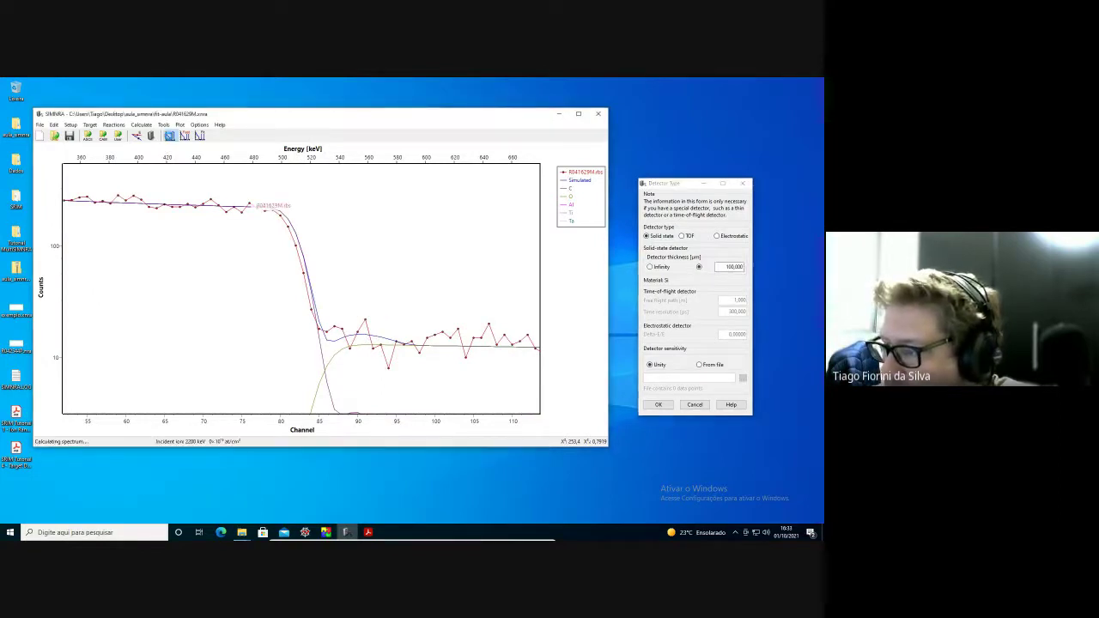
- Set the solid-state detector thickness to Infinity, return to the full spectrum and close the detector type settings
click(170, 137)
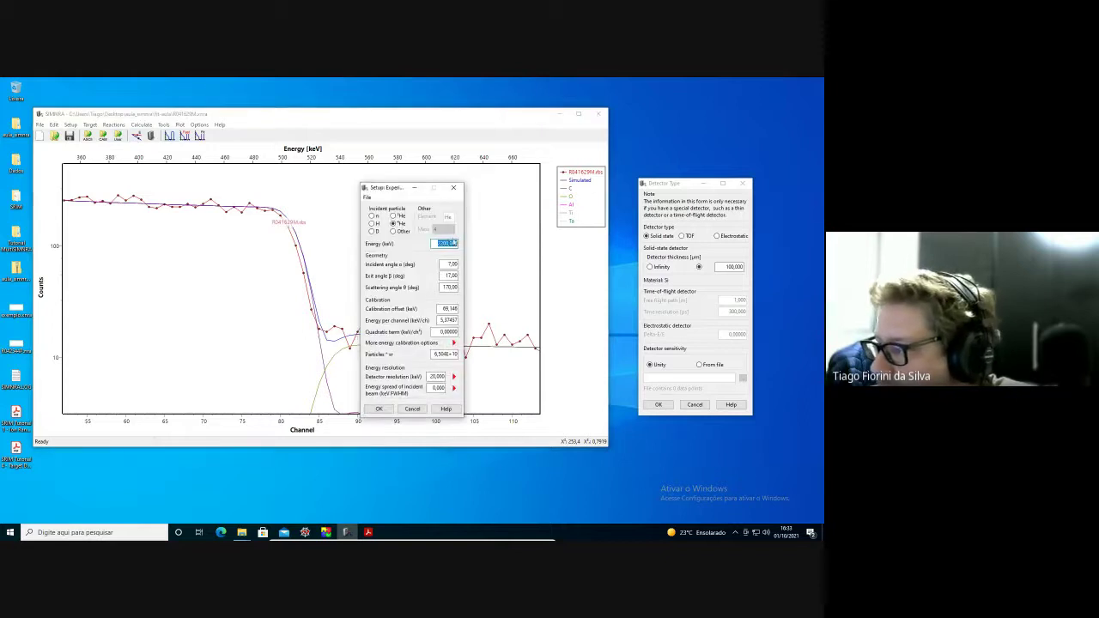
click(379, 410)
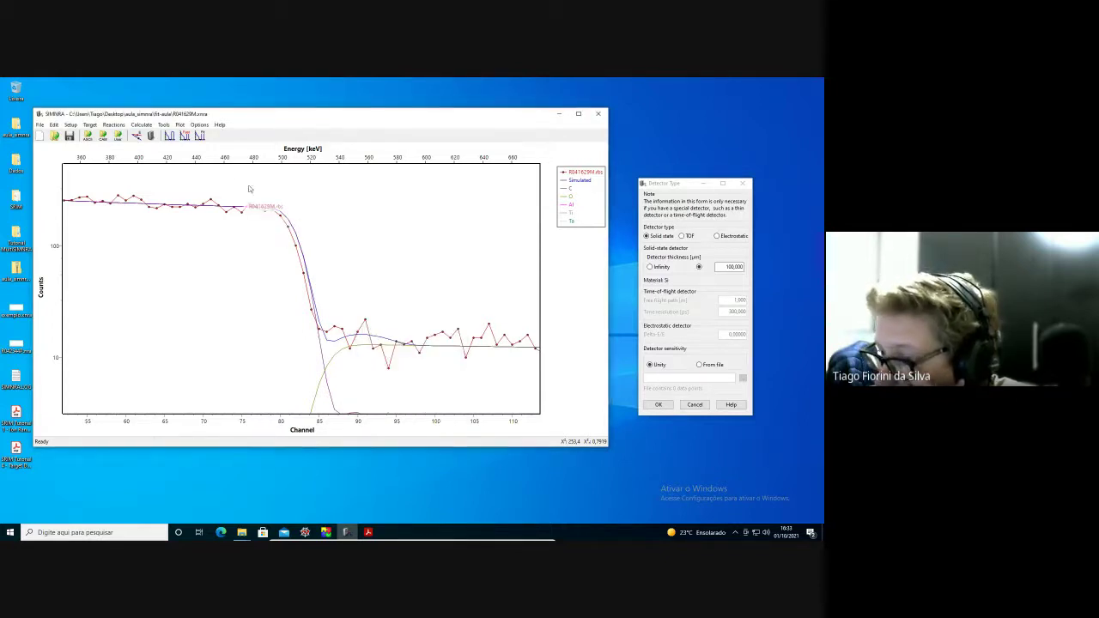
click(662, 269)
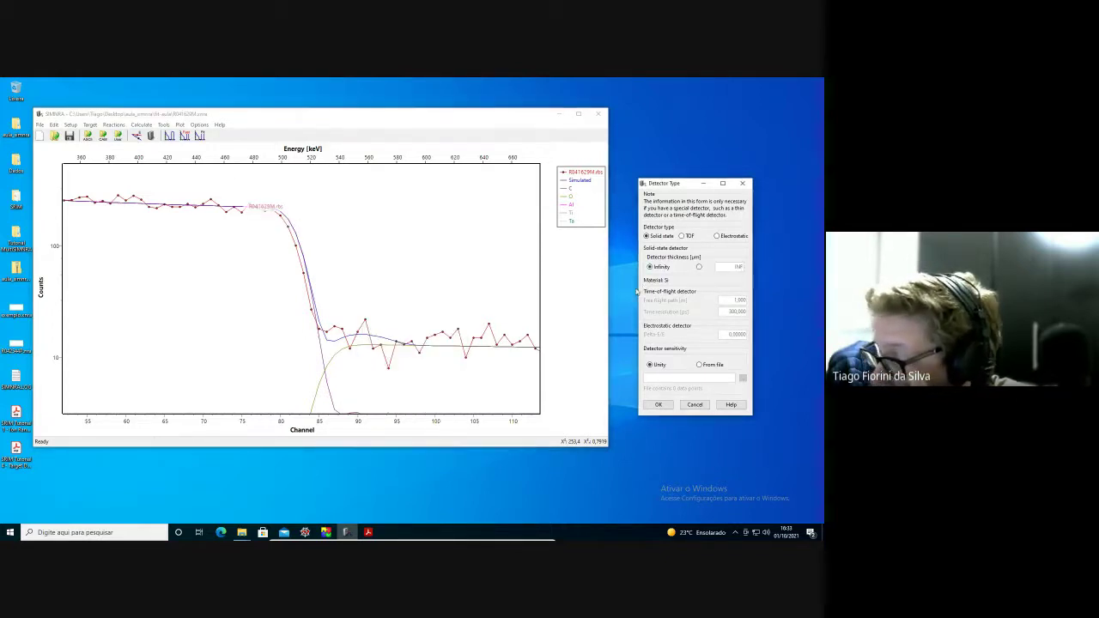
drag(418, 355, 369, 318)
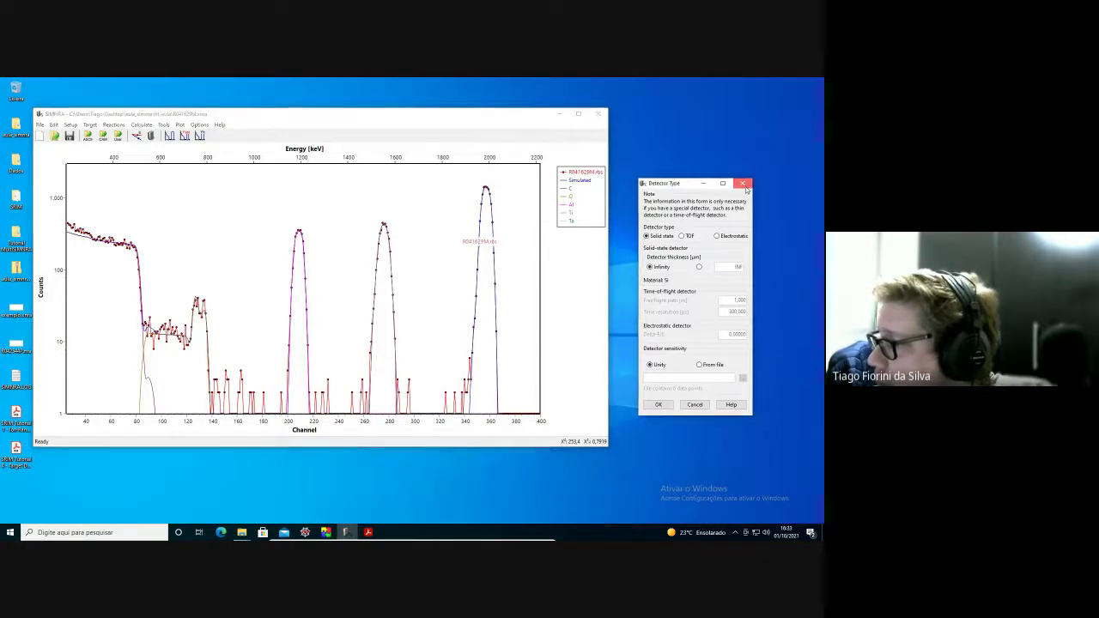
click(743, 183)
- Open the ion-specific detector resolution options of the experiment setup and arrange both dialogs over the spectrum
click(70, 125)
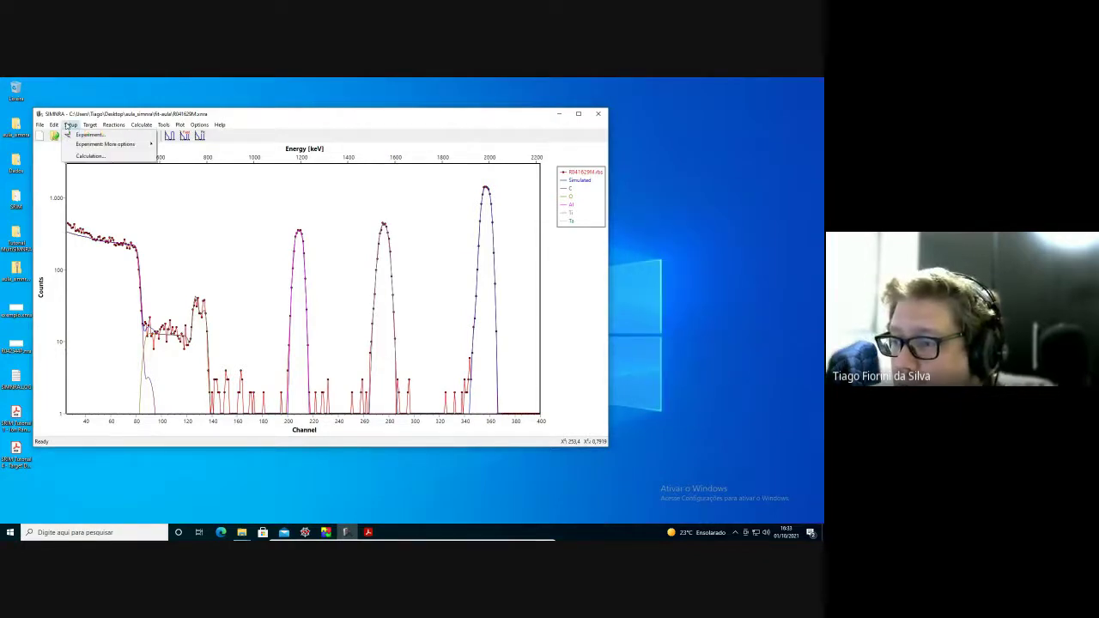
click(86, 134)
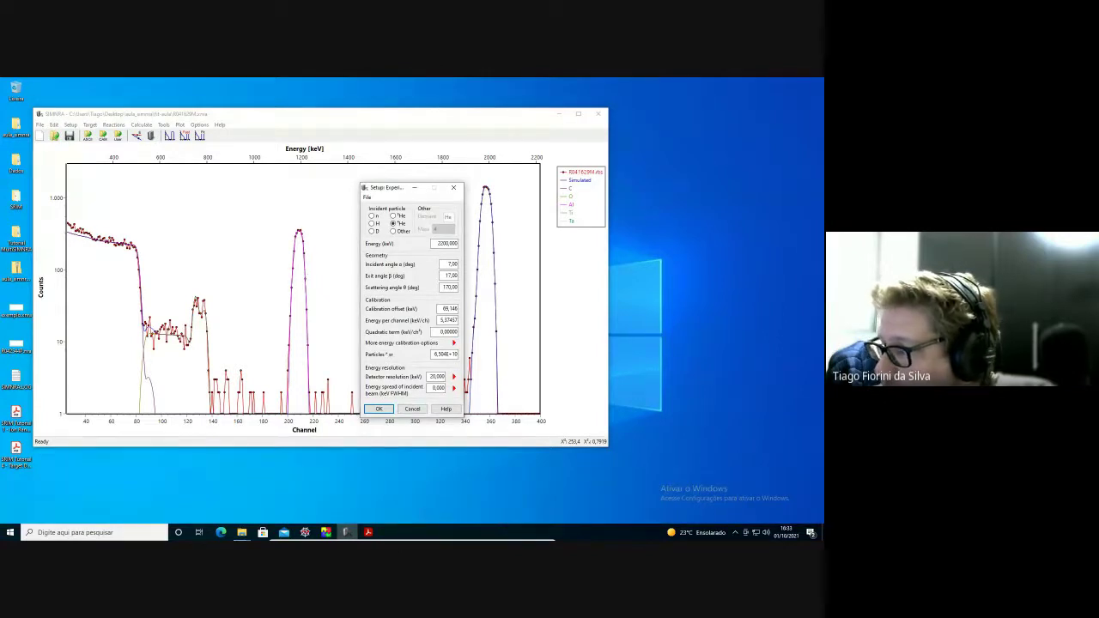
drag(396, 193, 206, 109)
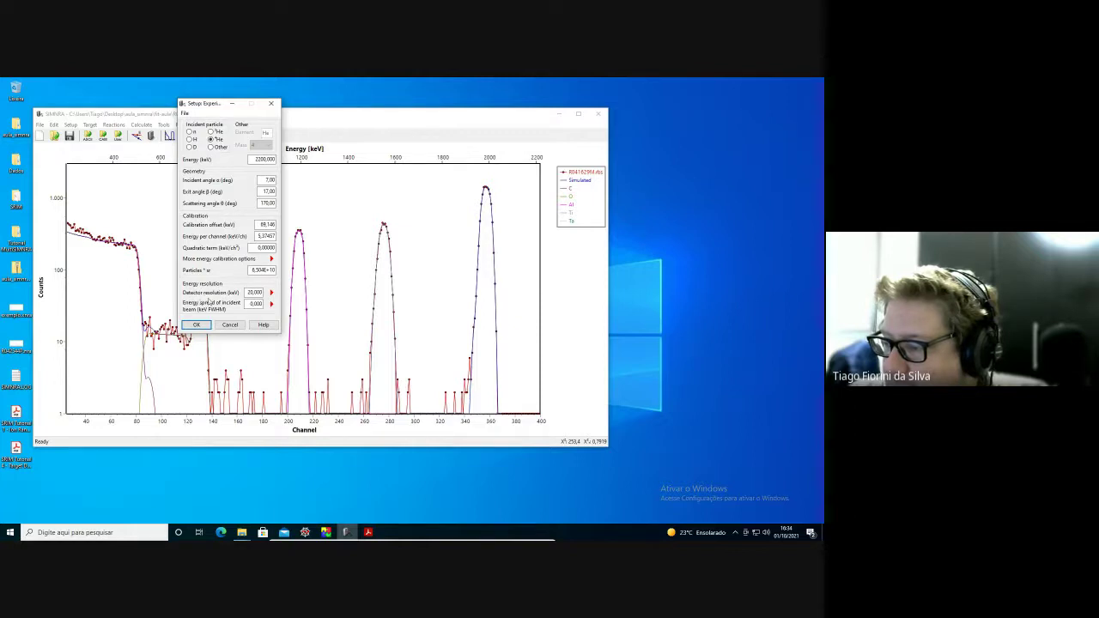
click(272, 292)
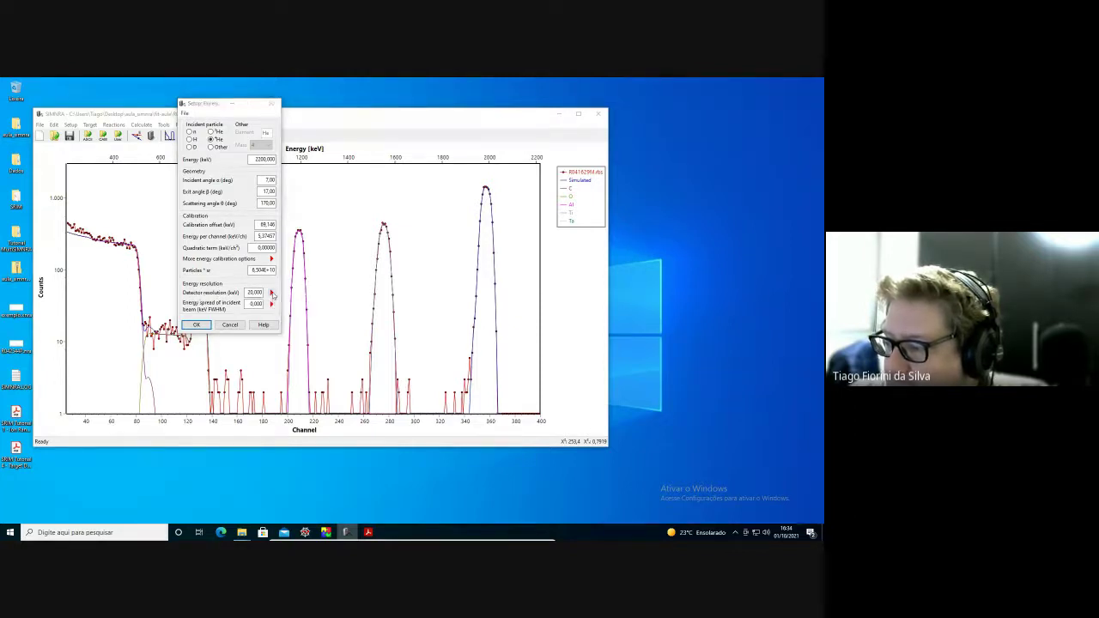
drag(410, 236, 346, 131)
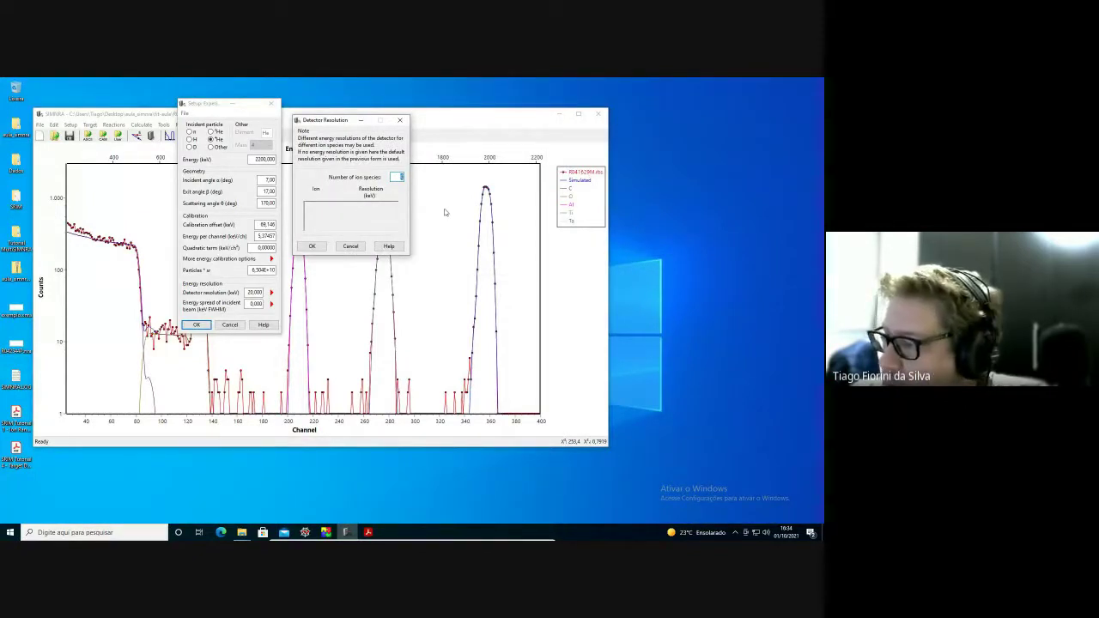
- Try a separate detector resolution of 25 keV for one ion species, He, and reset the number of ion species to 0
key(Tab)
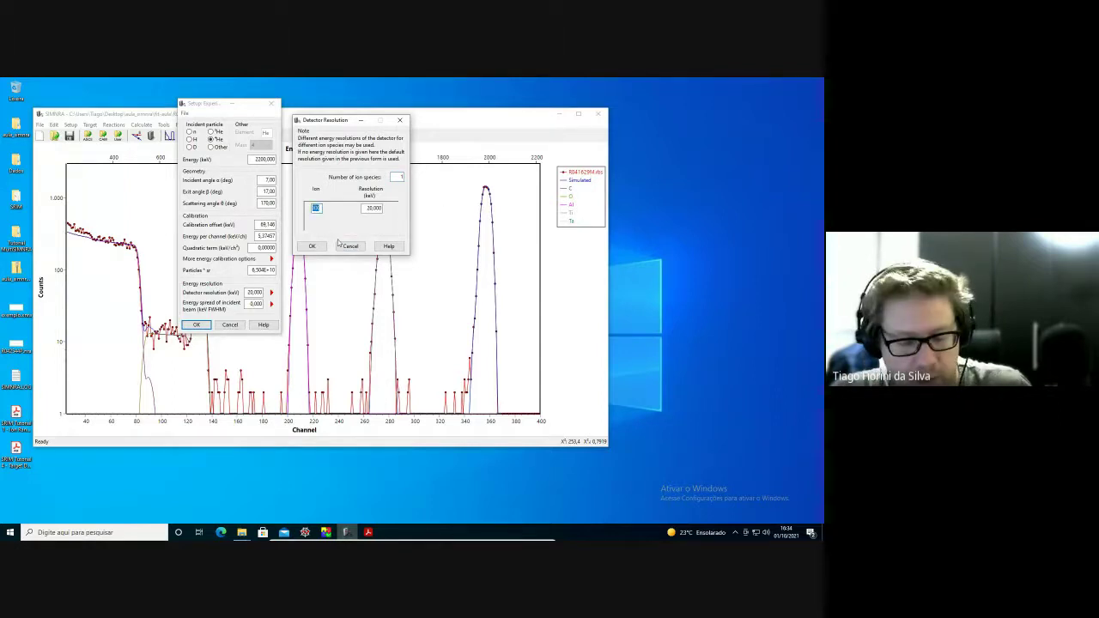
click(372, 210)
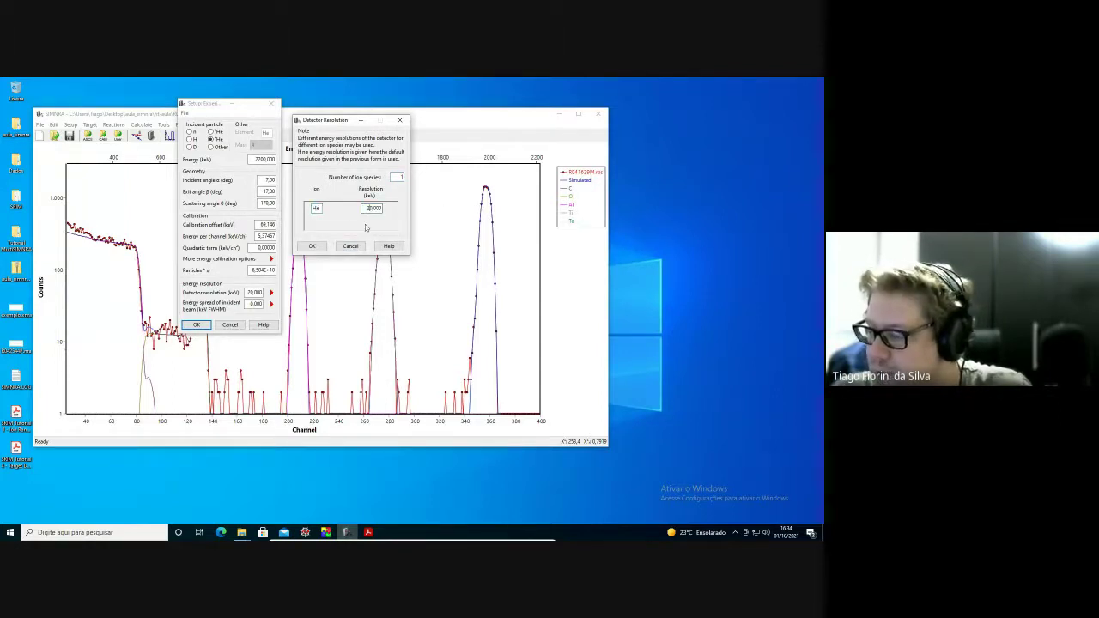
text(25,000)
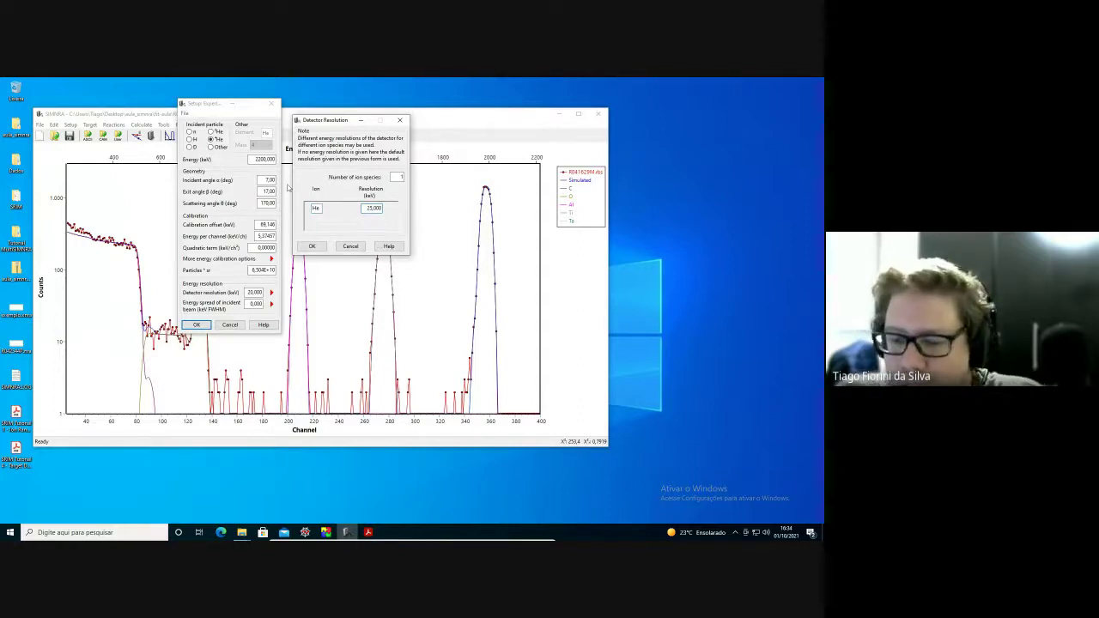
key(Tab)
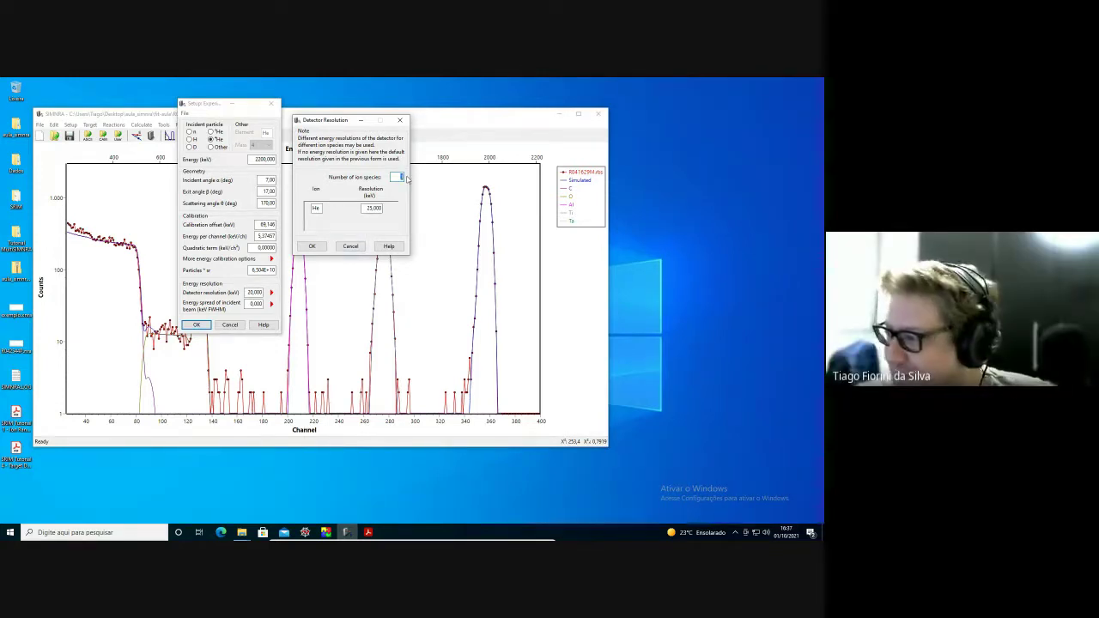
click(370, 221)
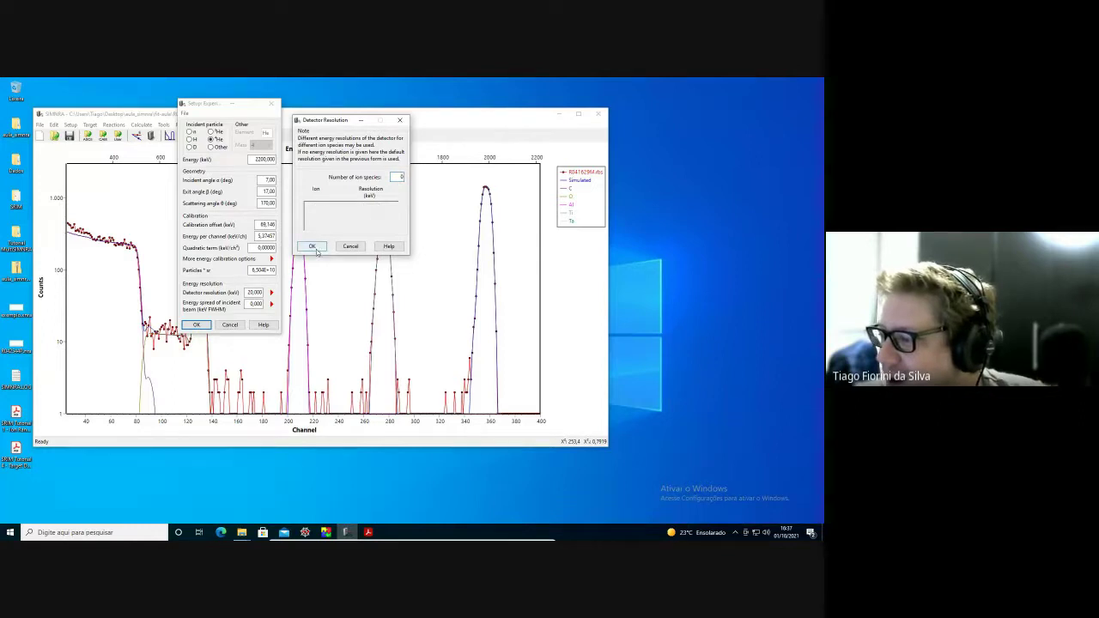
click(312, 247)
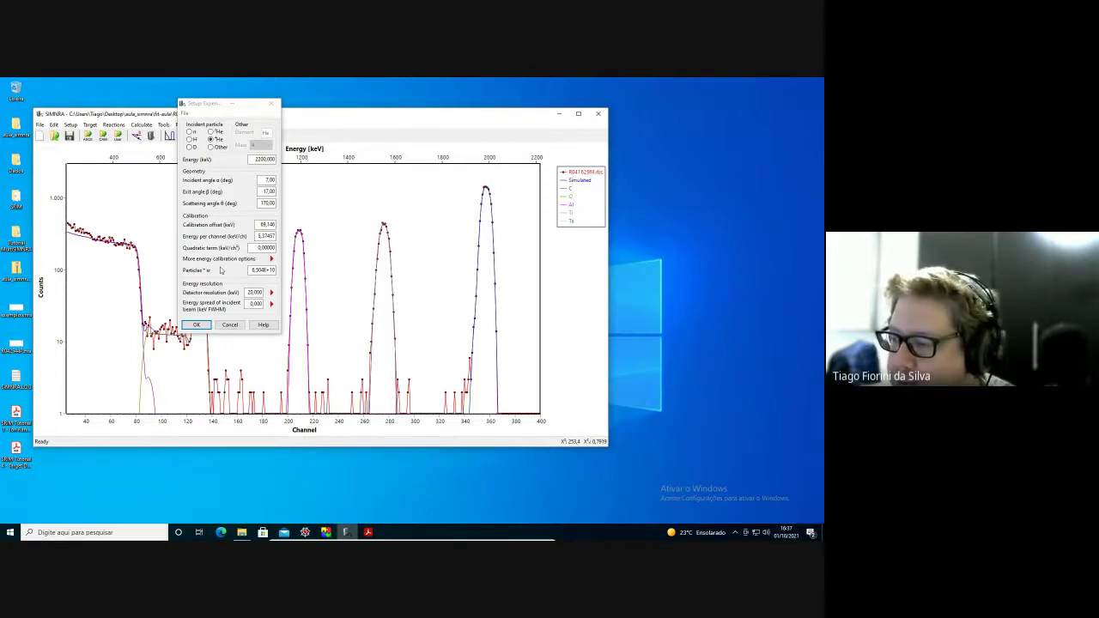
- Try an ion-specific energy calibration with one ion species, discard it and close the experiment setup
click(271, 258)
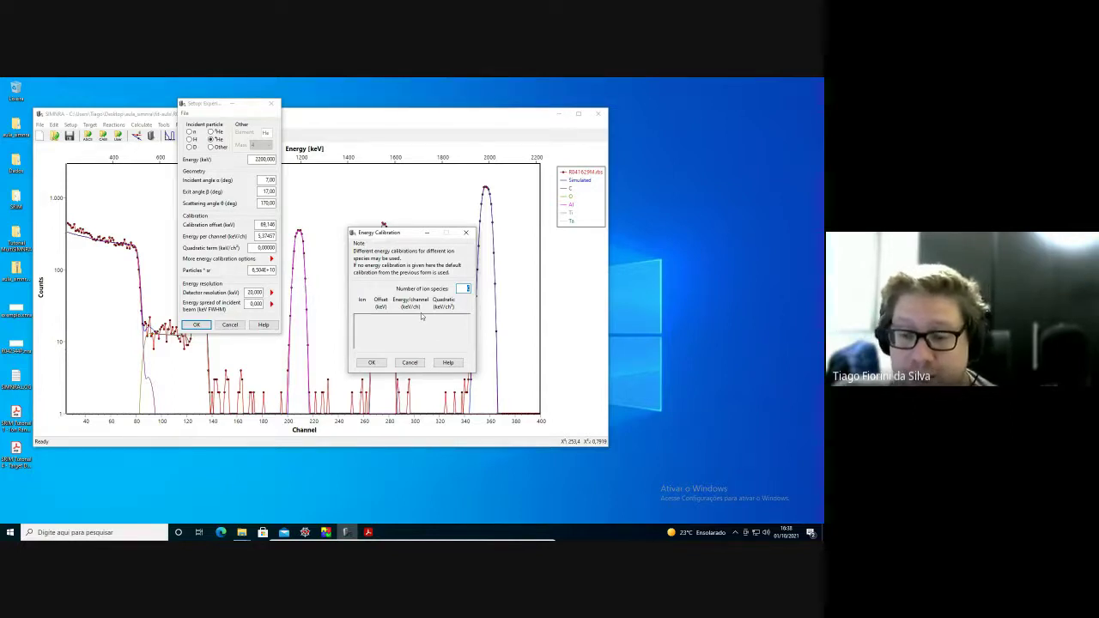
click(459, 289)
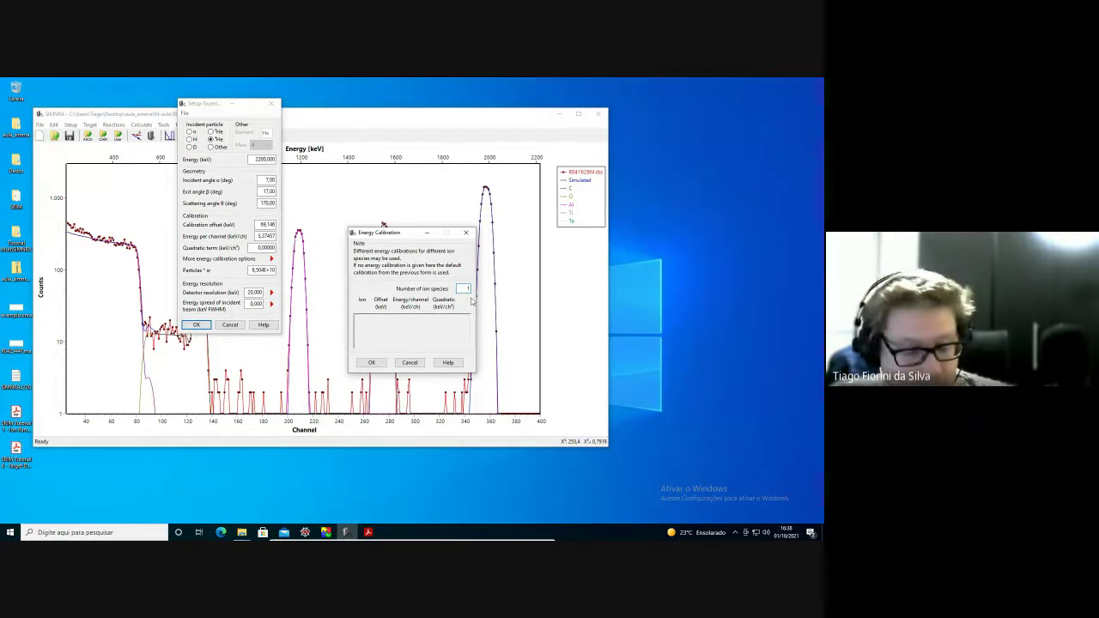
key(Tab)
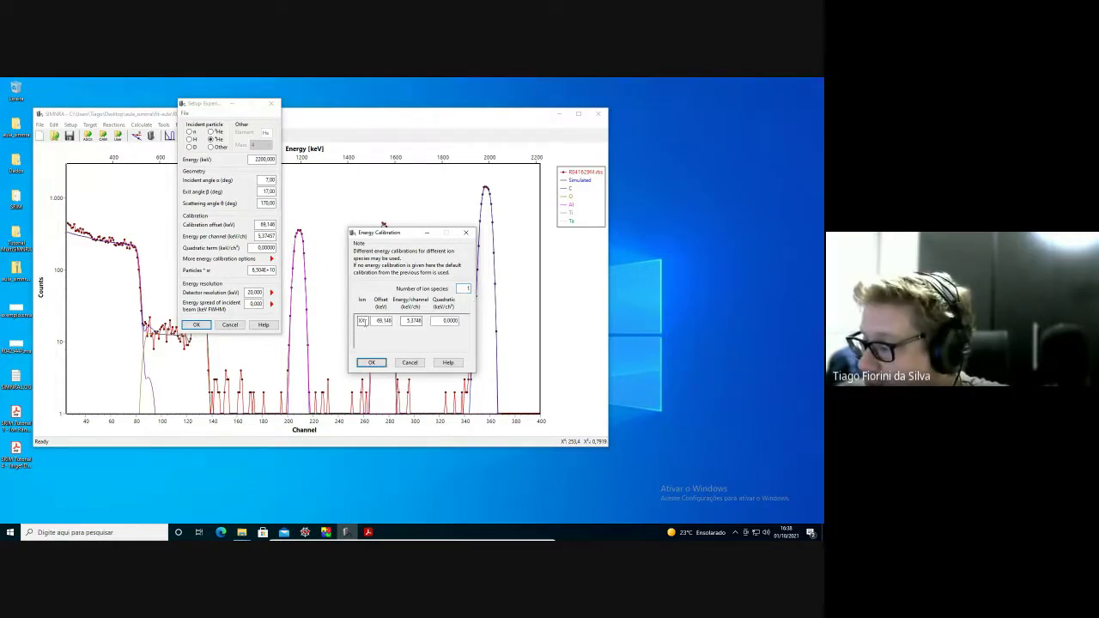
click(411, 363)
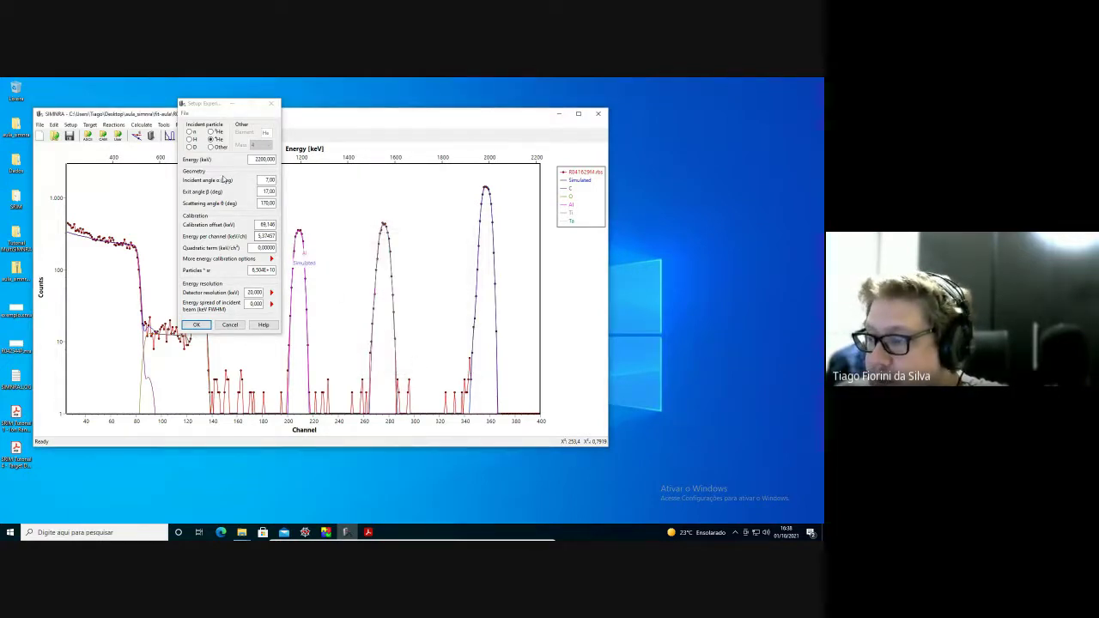
click(271, 259)
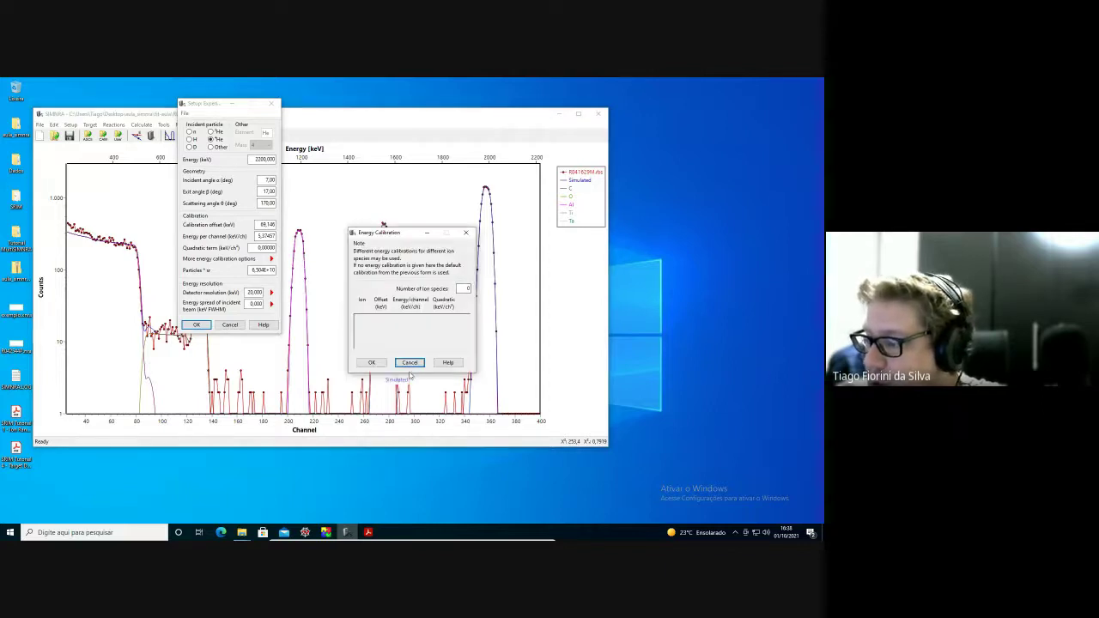
click(371, 363)
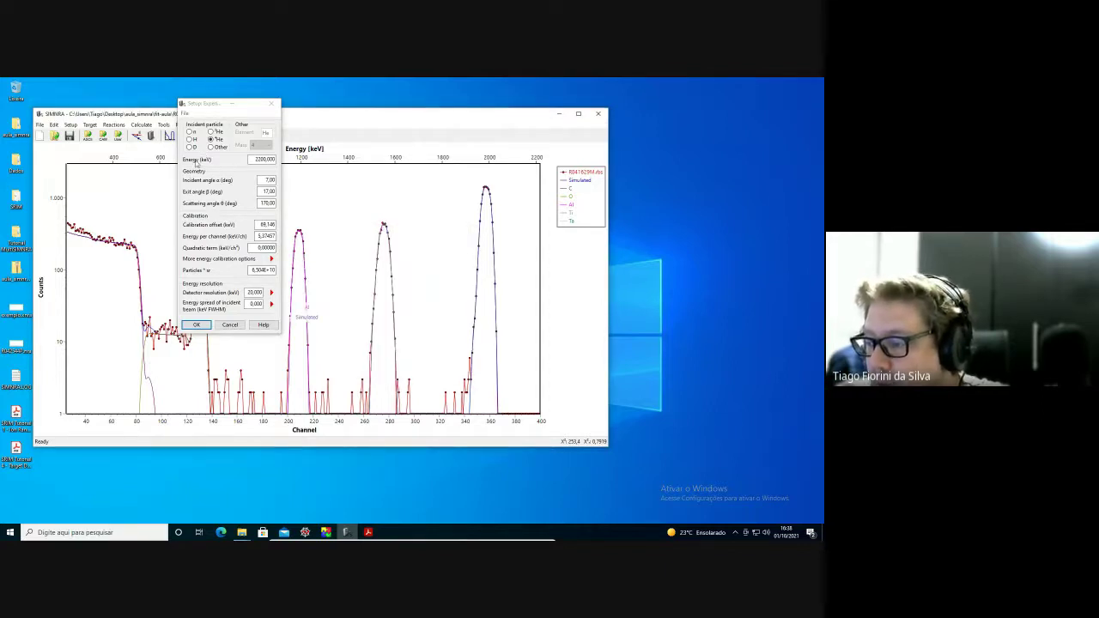
click(271, 104)
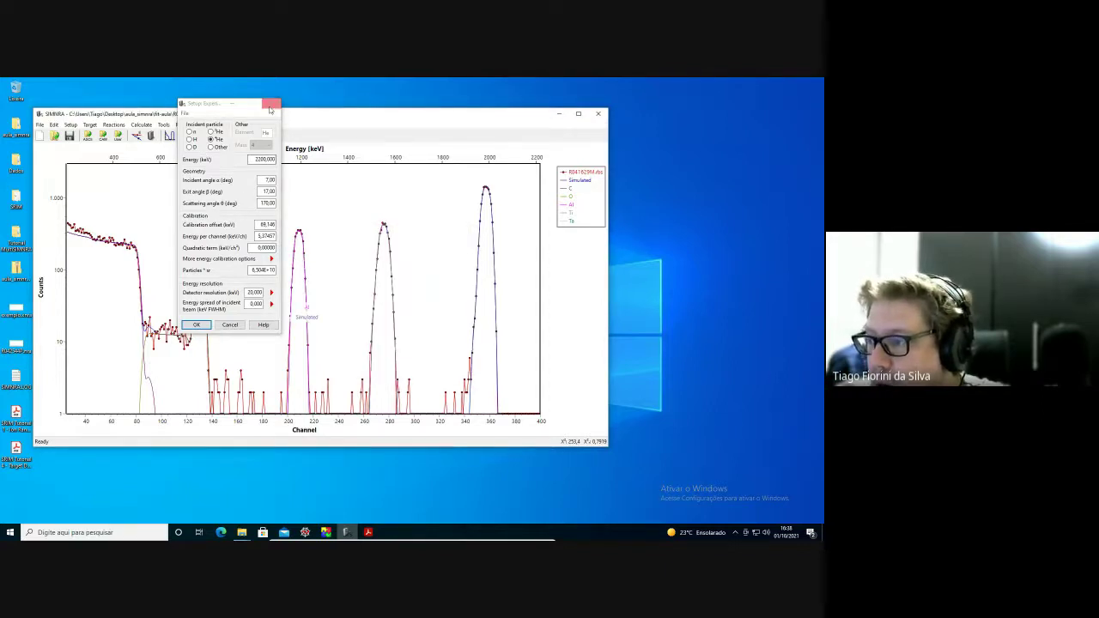
click(138, 136)
click(271, 104)
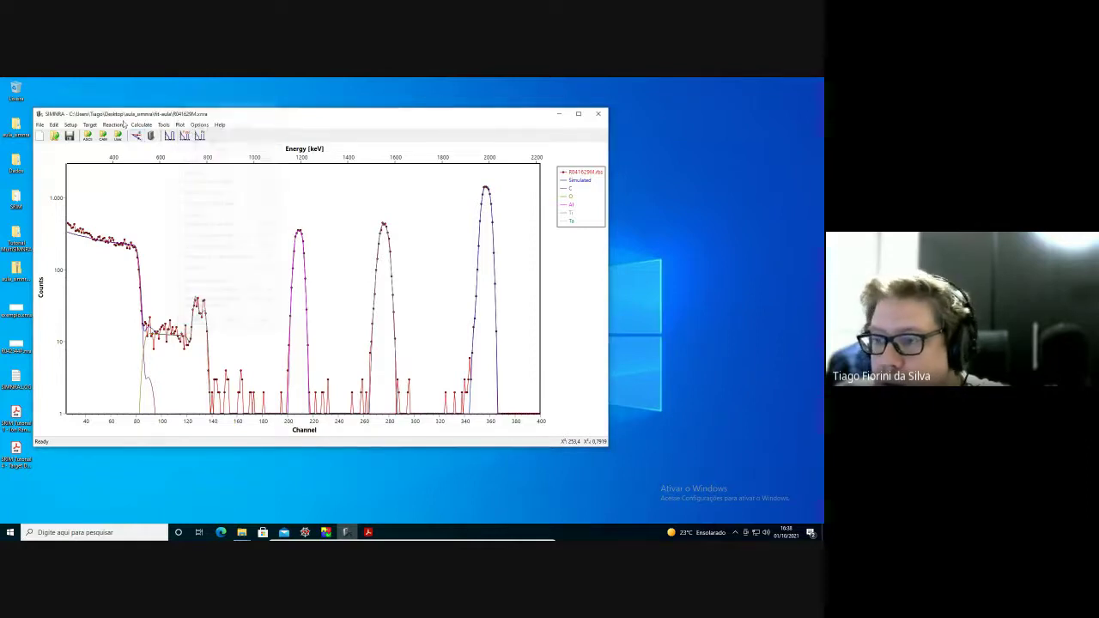
- In the calculation setup, set the weighting of cross-sections by straggling to Accurate, and try L'Ecuyer screening before returning to Andersen
click(70, 124)
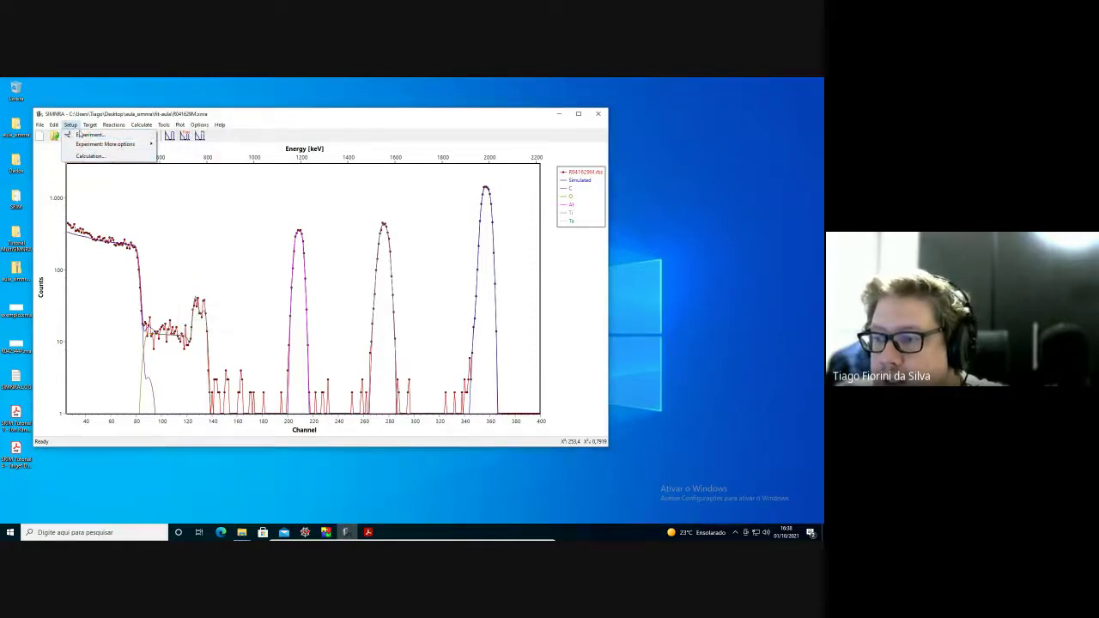
click(98, 159)
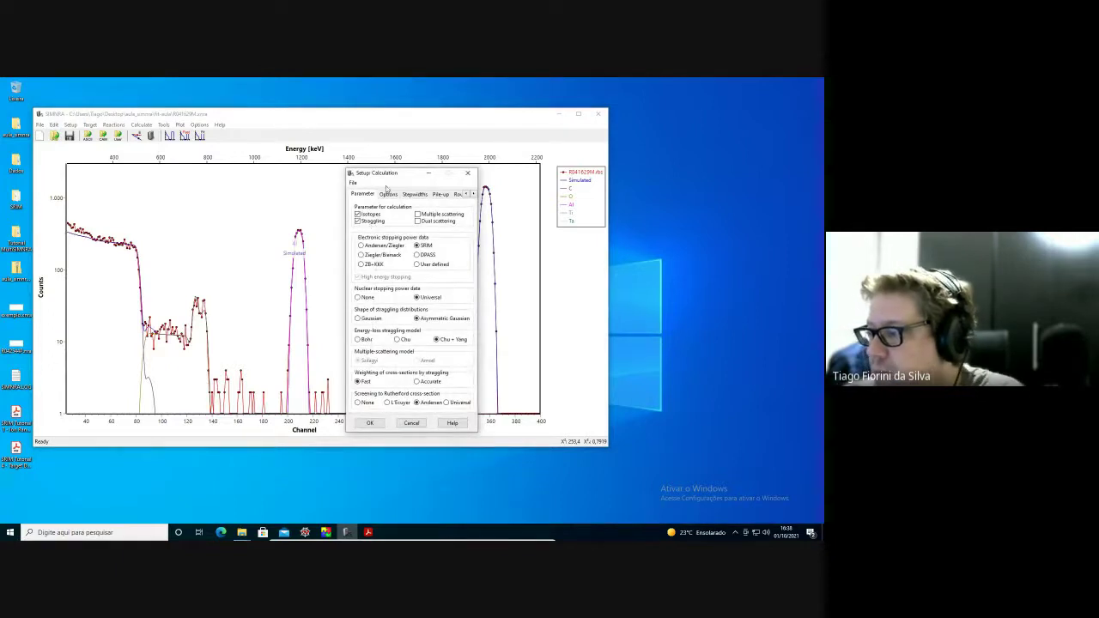
drag(412, 177, 287, 160)
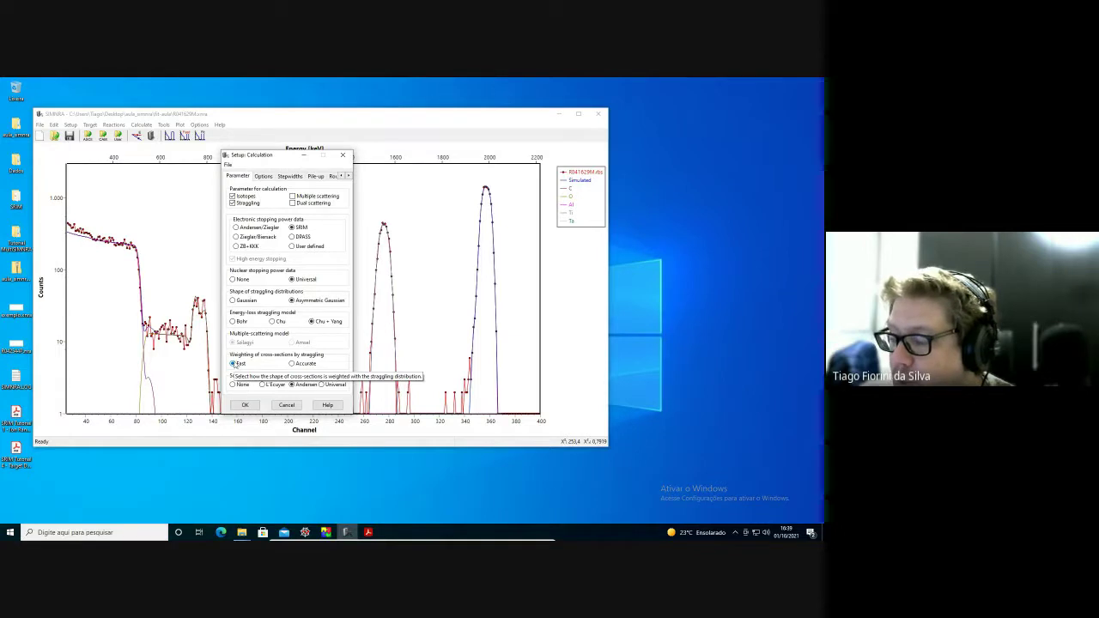
click(235, 362)
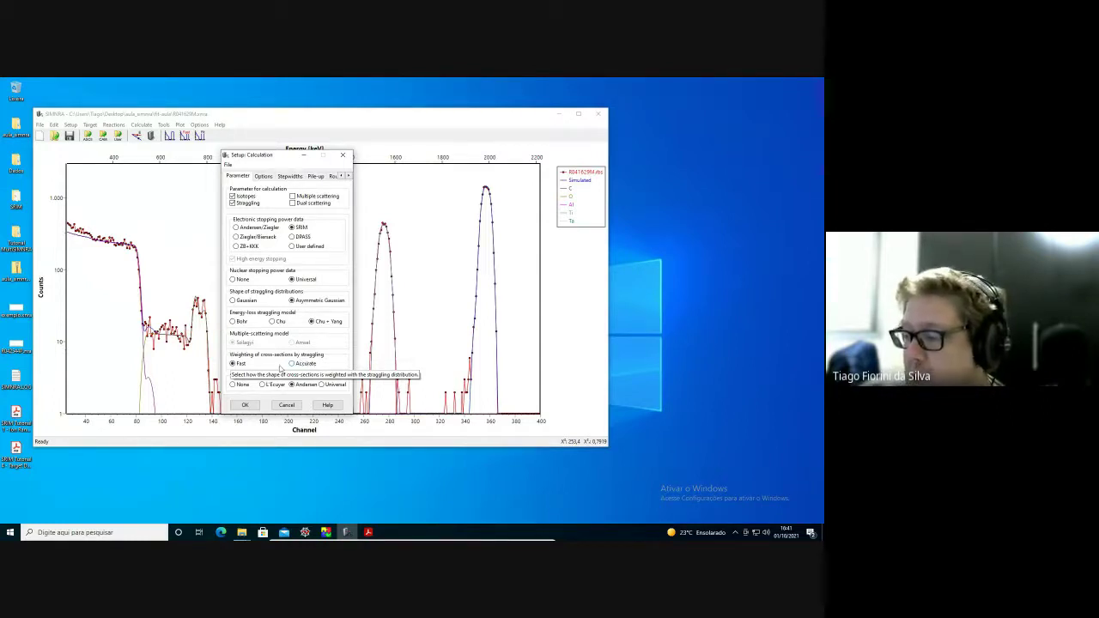
click(293, 364)
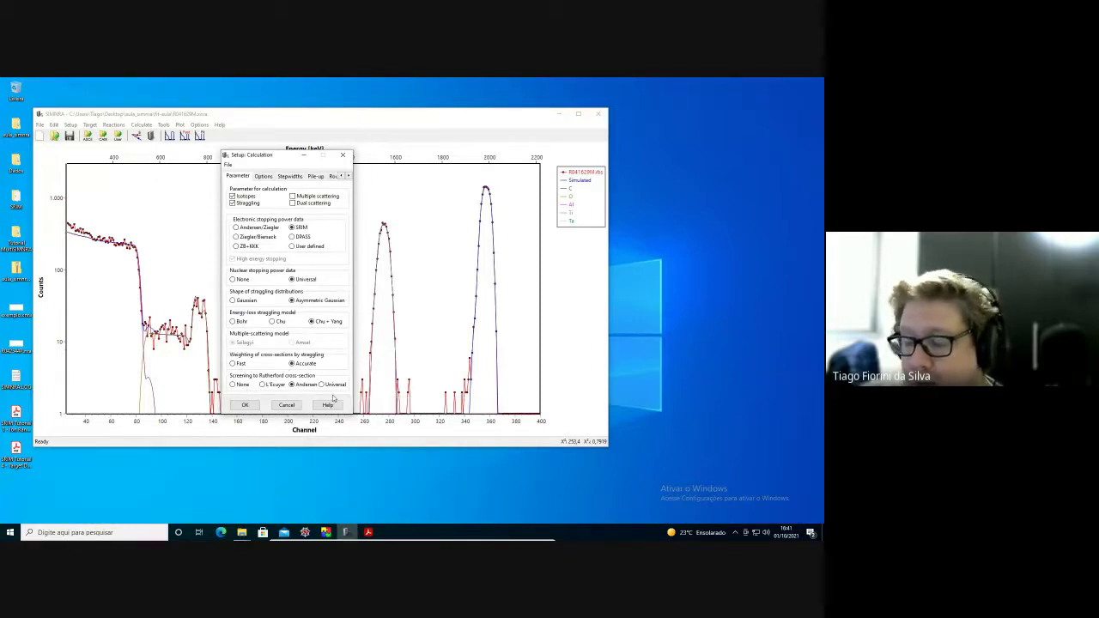
click(263, 385)
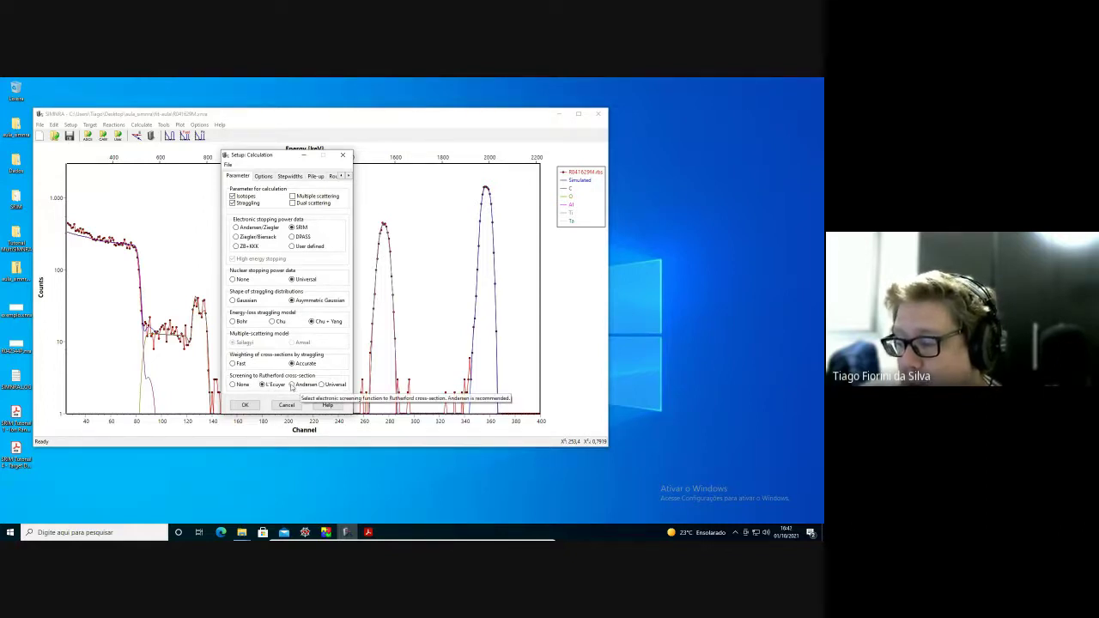
click(292, 385)
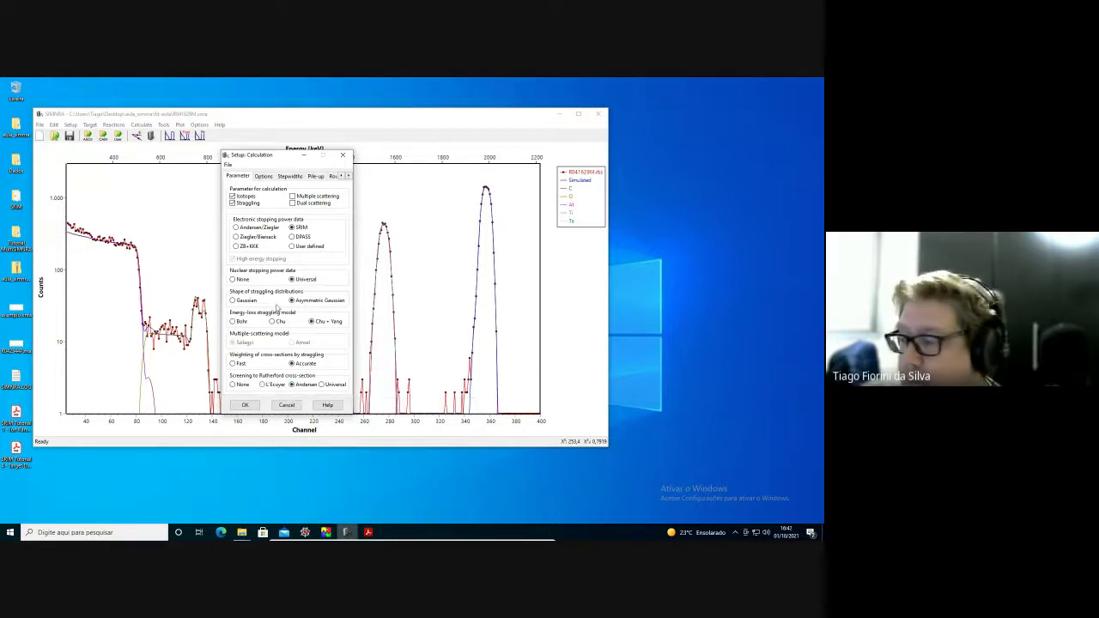
- Examine the logfile option, the stepwidth modes and the cutoff energy of the calculation setup, leaving the incident-particle stepwidth on Automatic
click(262, 177)
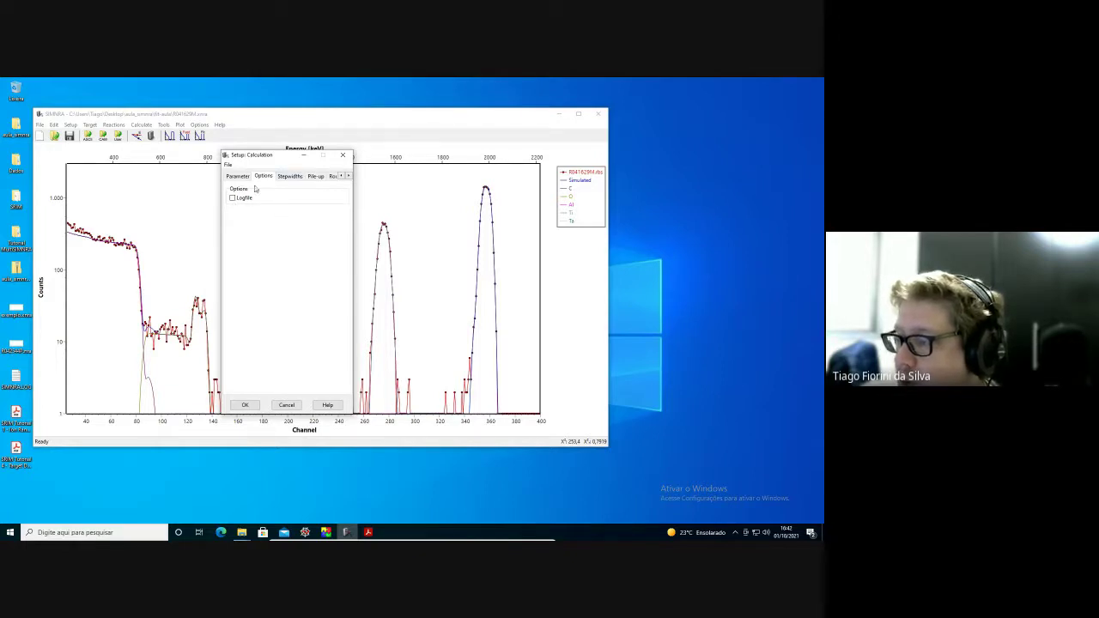
click(284, 178)
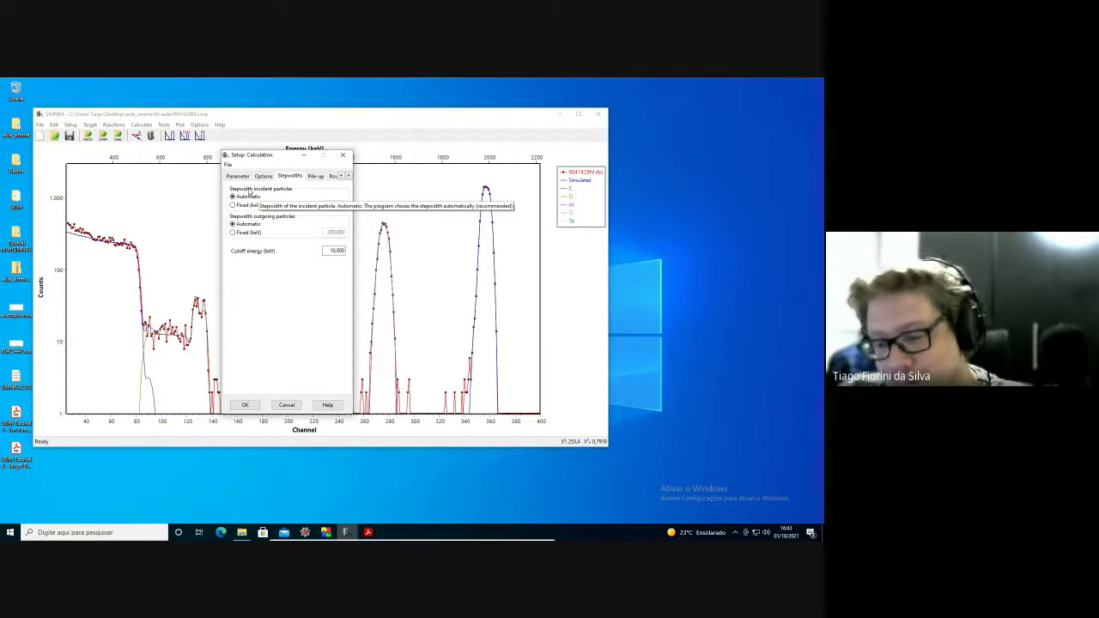
click(240, 206)
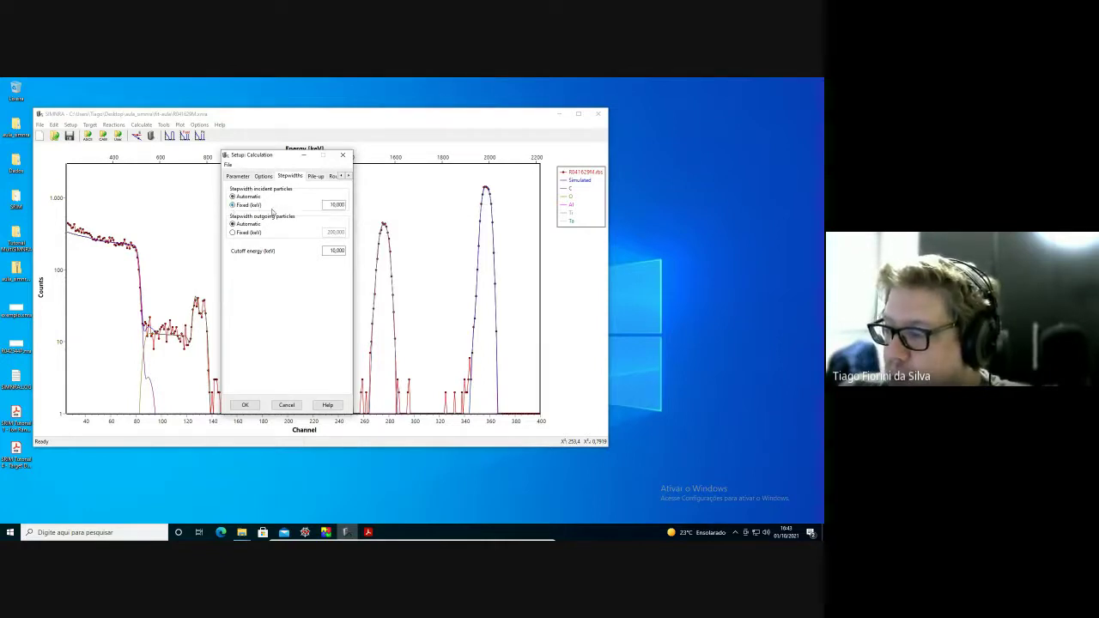
click(241, 206)
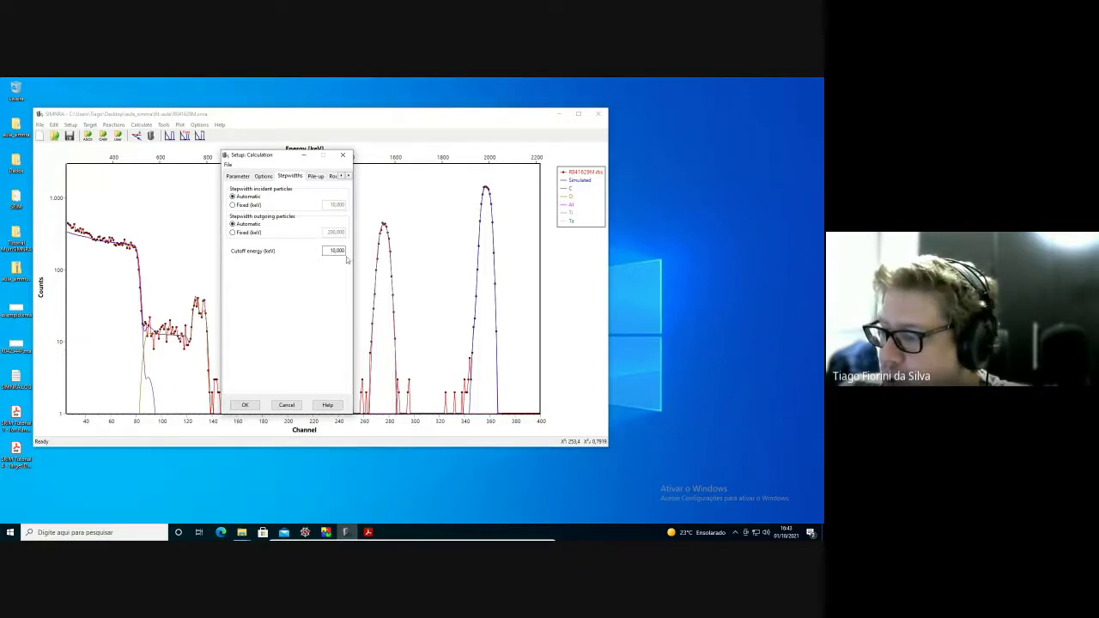
mouse_move(269, 254)
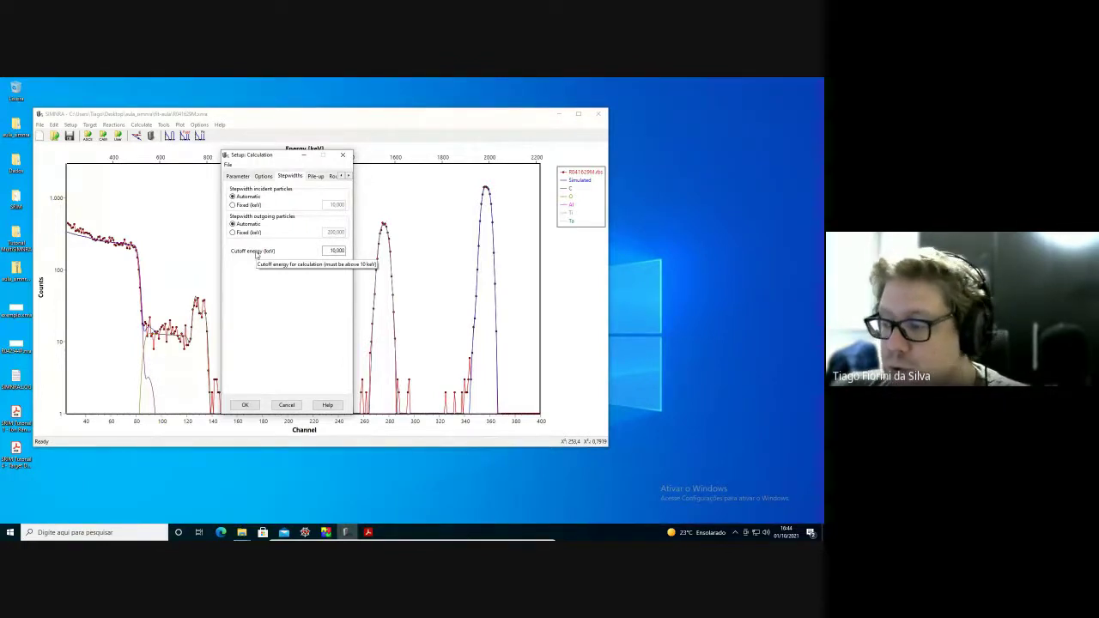
- Examine the cutoff energy and the available pile-up models in the calculation setup
double_click(340, 251)
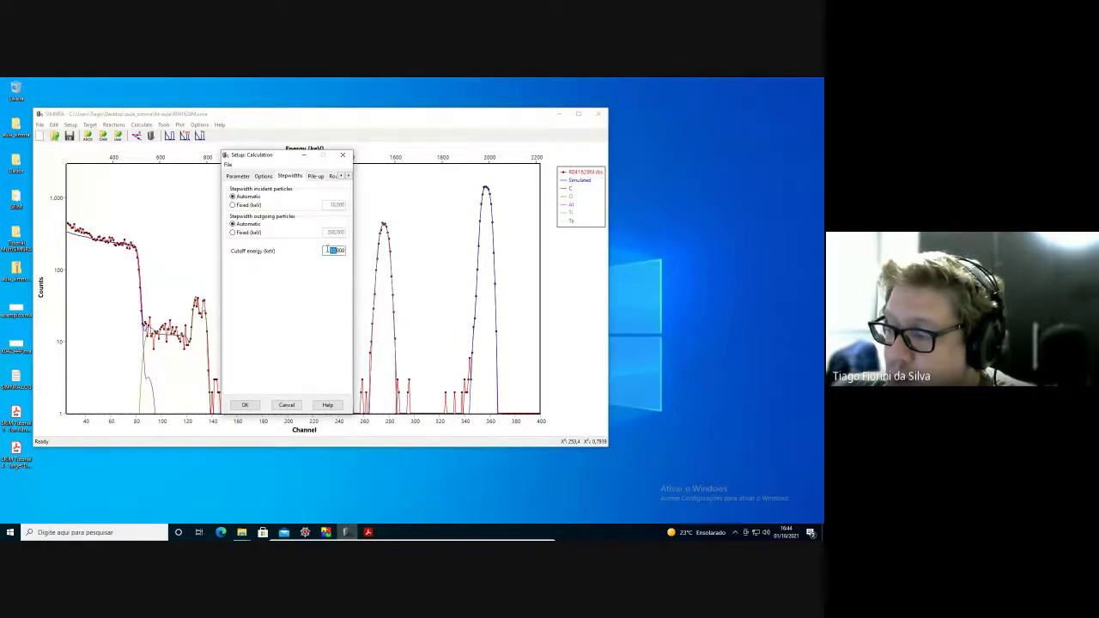
click(334, 250)
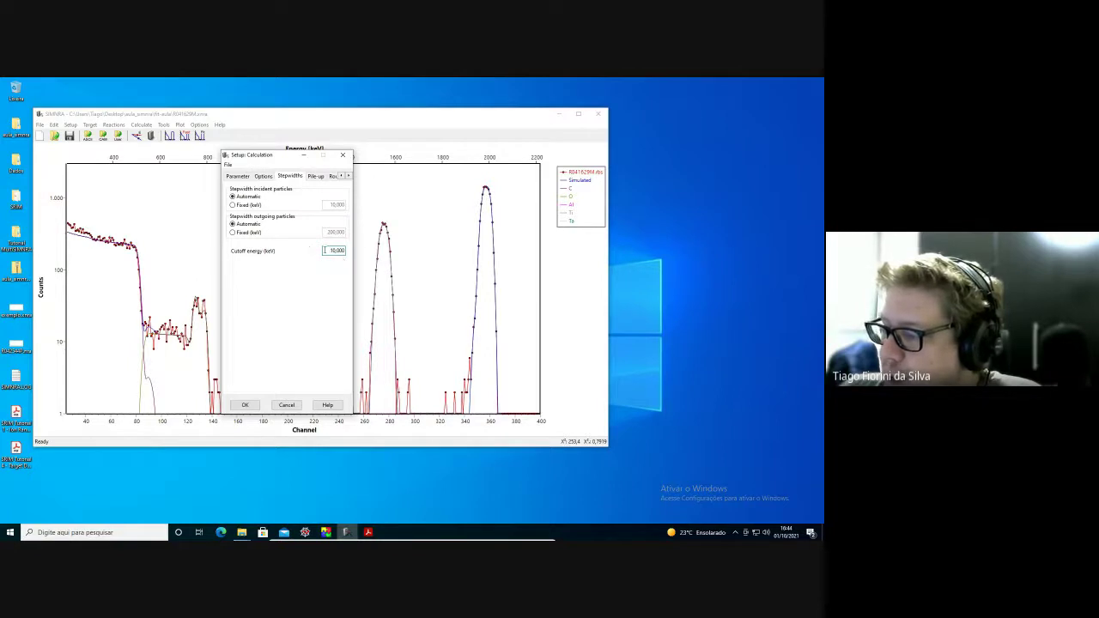
click(347, 176)
click(287, 177)
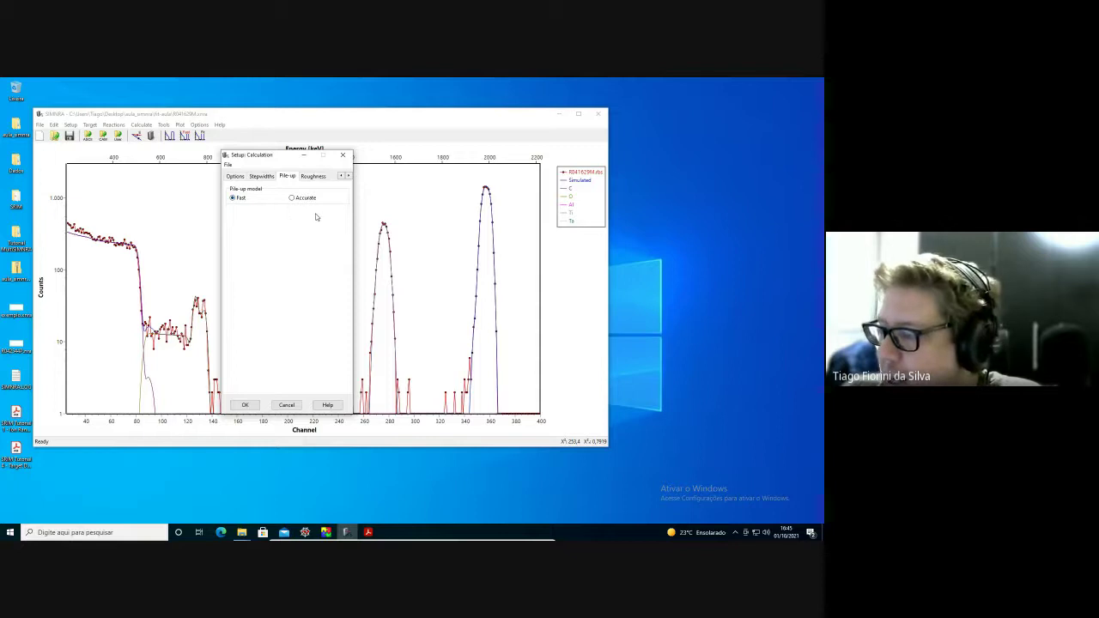
- Switch to the SIMNRA User's Guide in Acrobat Reader and examine section 4.13, Live time and pile-up, up to Figure 4.43
click(368, 533)
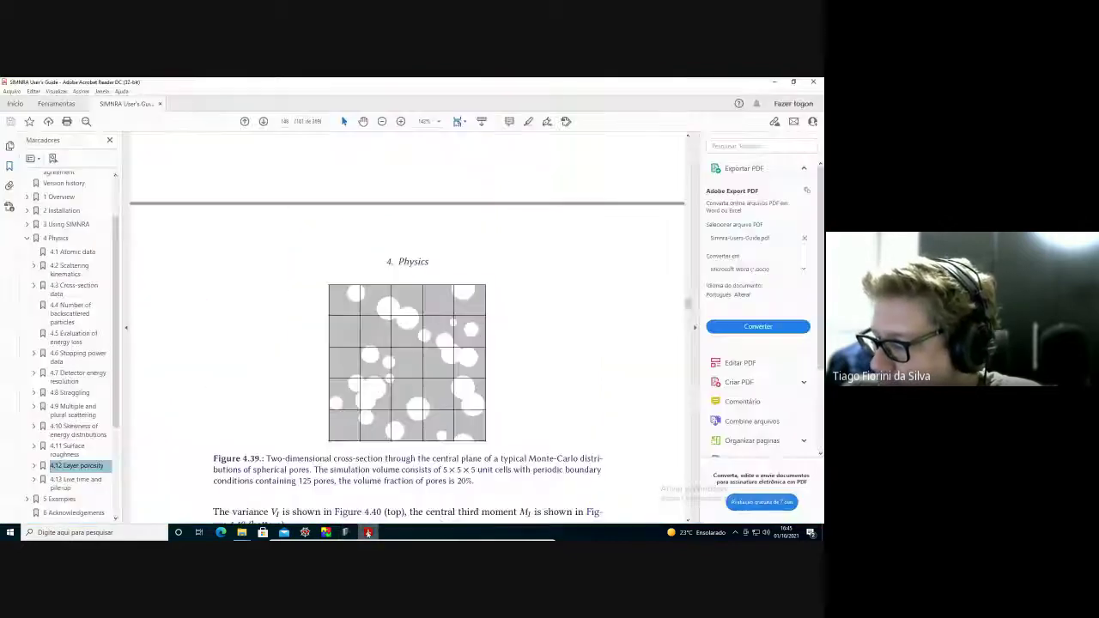
click(73, 483)
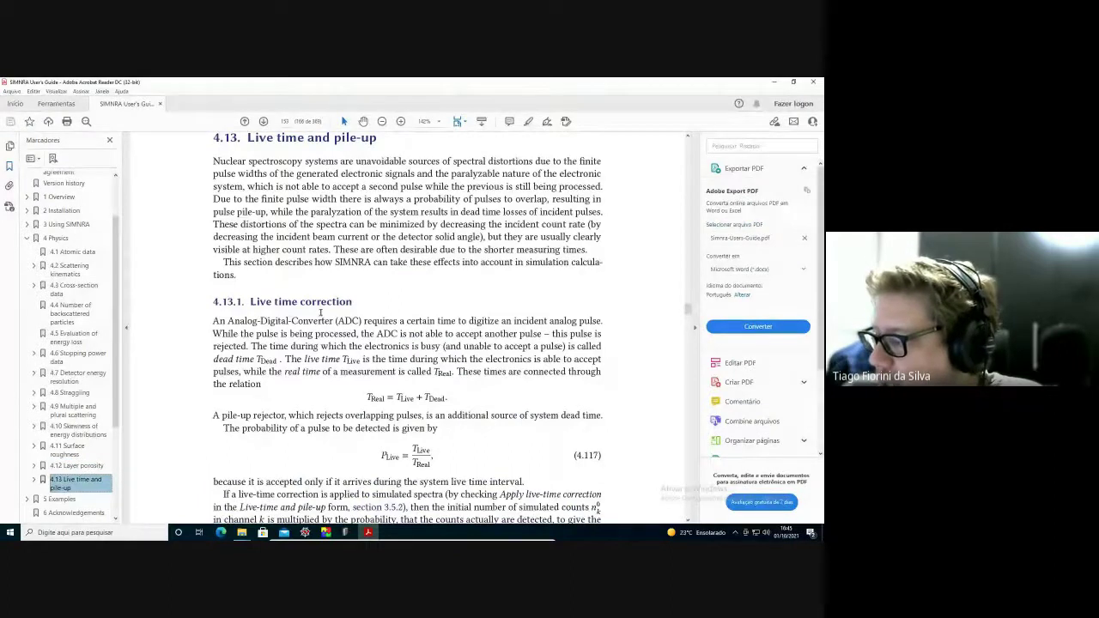
scroll(320, 313, down, 5)
scroll(349, 296, down, 20)
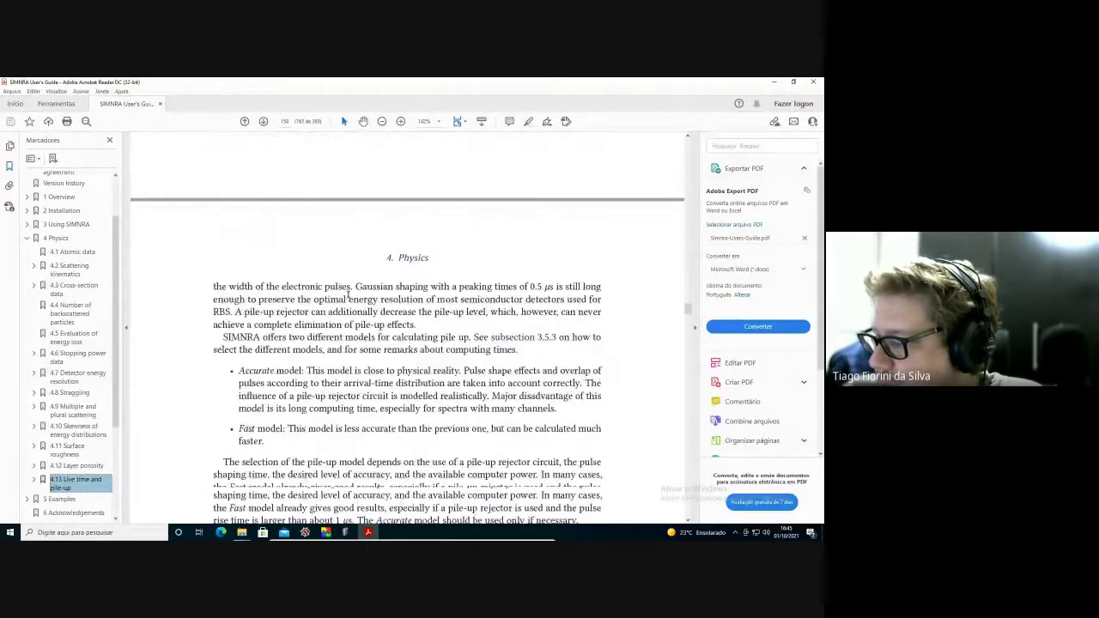
scroll(348, 297, down, 20)
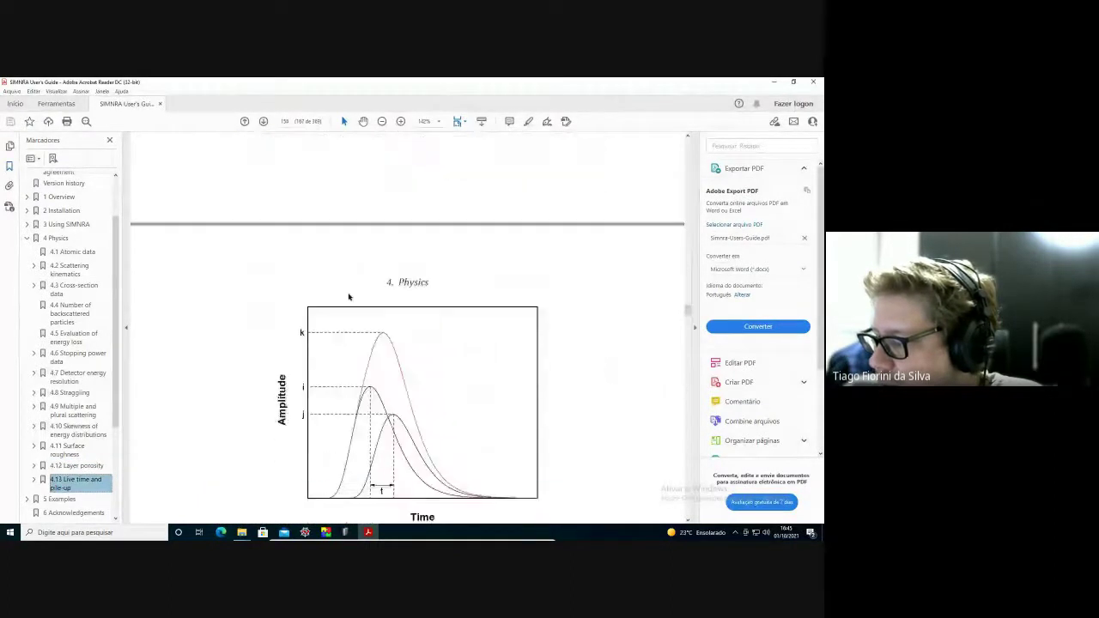
scroll(348, 296, down, 4)
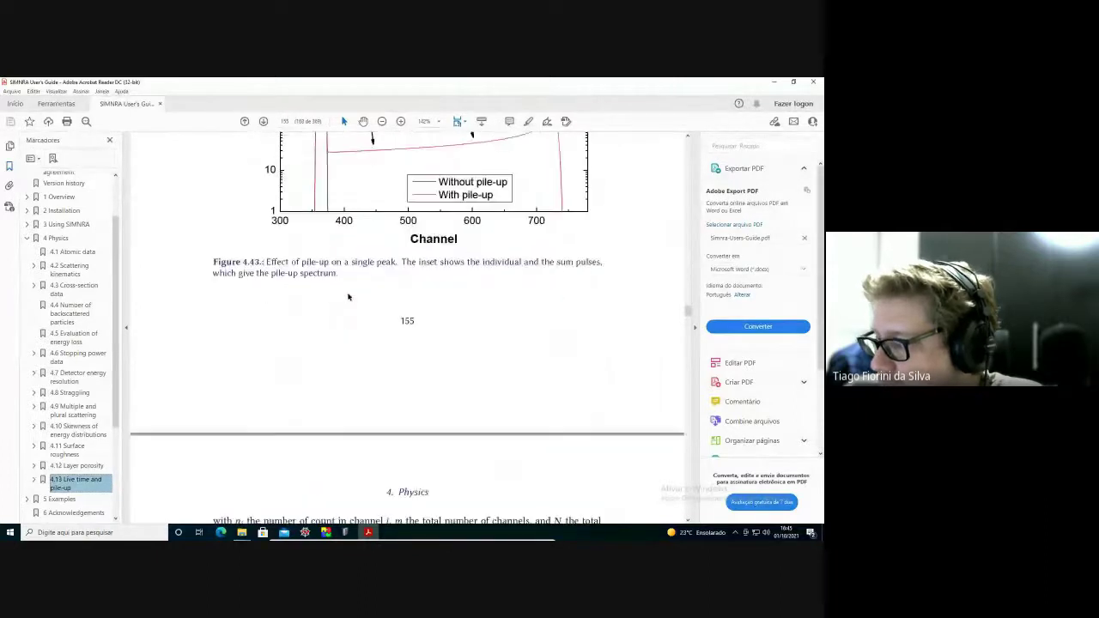
scroll(346, 296, up, 5)
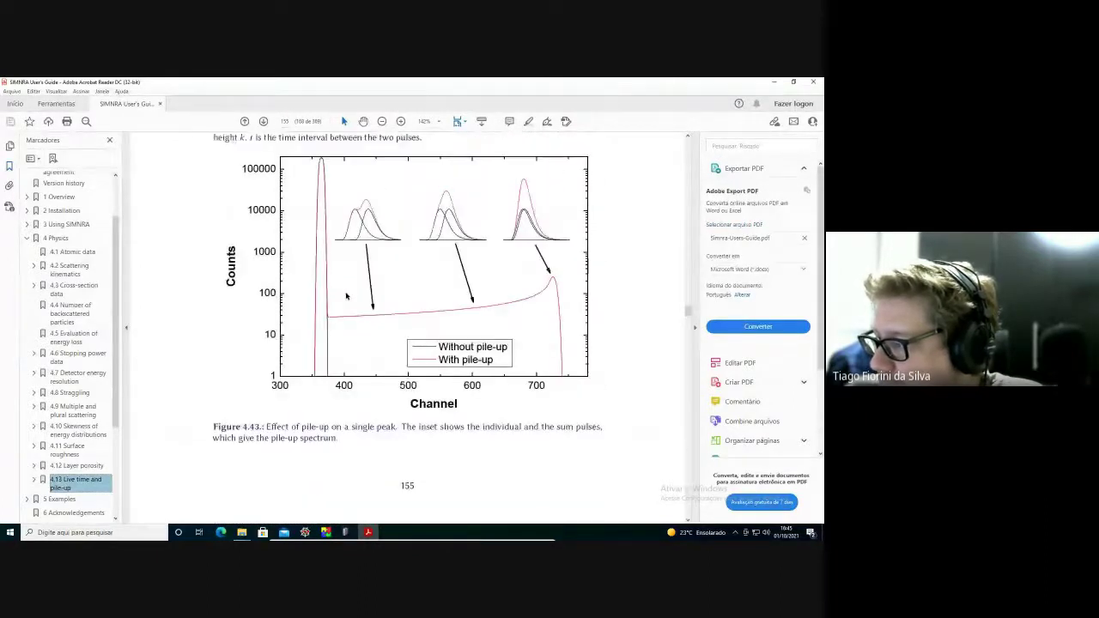
scroll(340, 313, down, 12)
scroll(341, 316, up, 7)
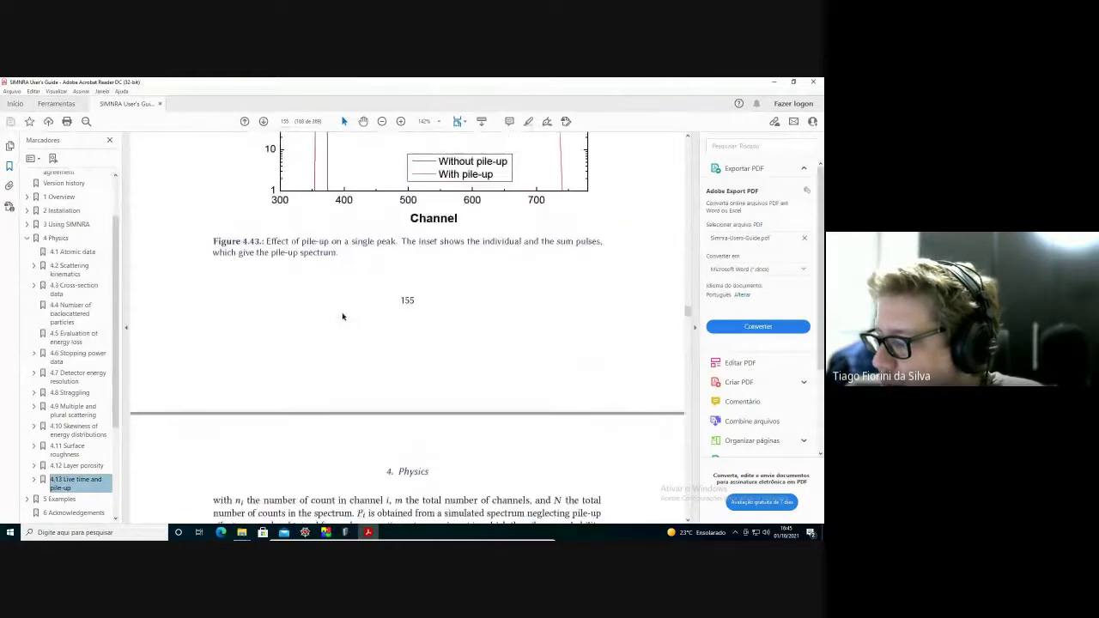
scroll(342, 317, up, 5)
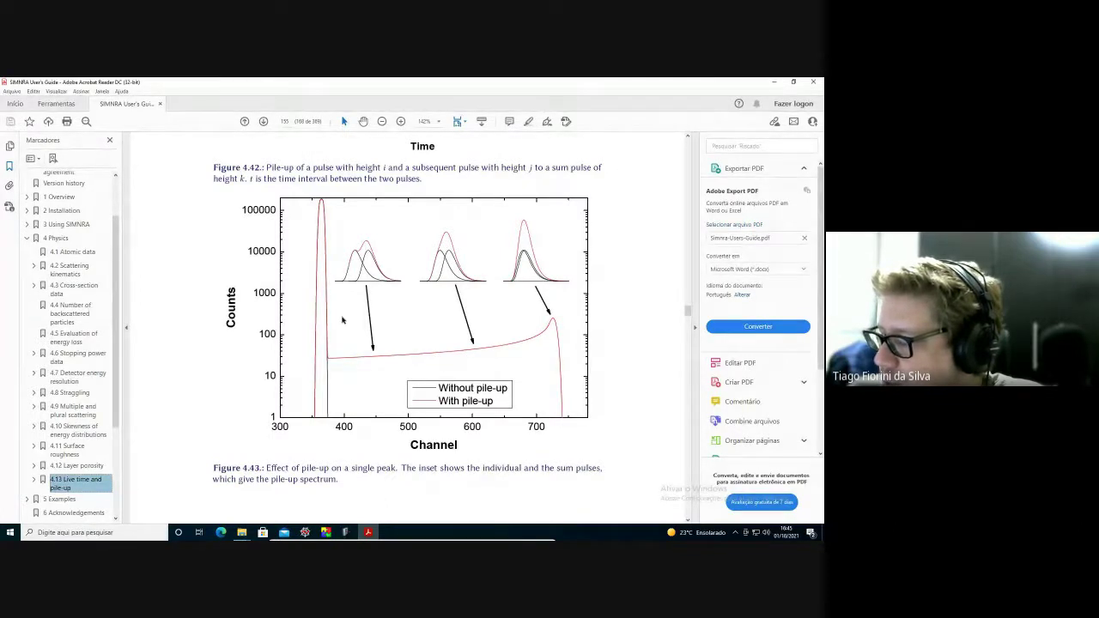
- Skim the guide's pile-up probability equations and pulse-shape comparisons through to Figure 4.46 on the effect of a pile-up rejector
scroll(264, 334, down, 15)
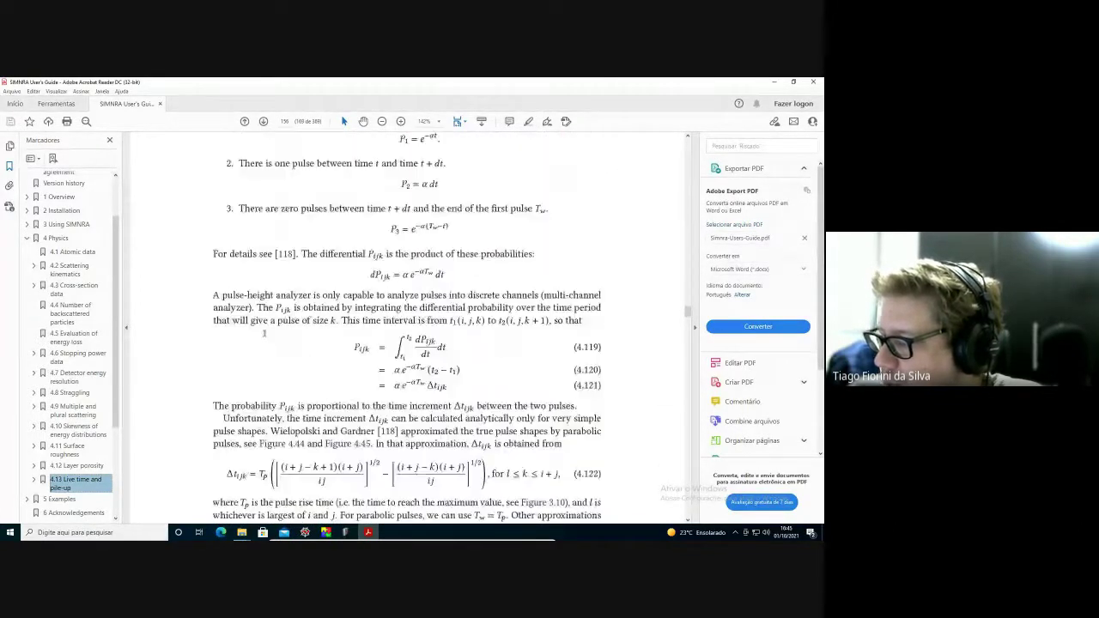
scroll(263, 334, down, 15)
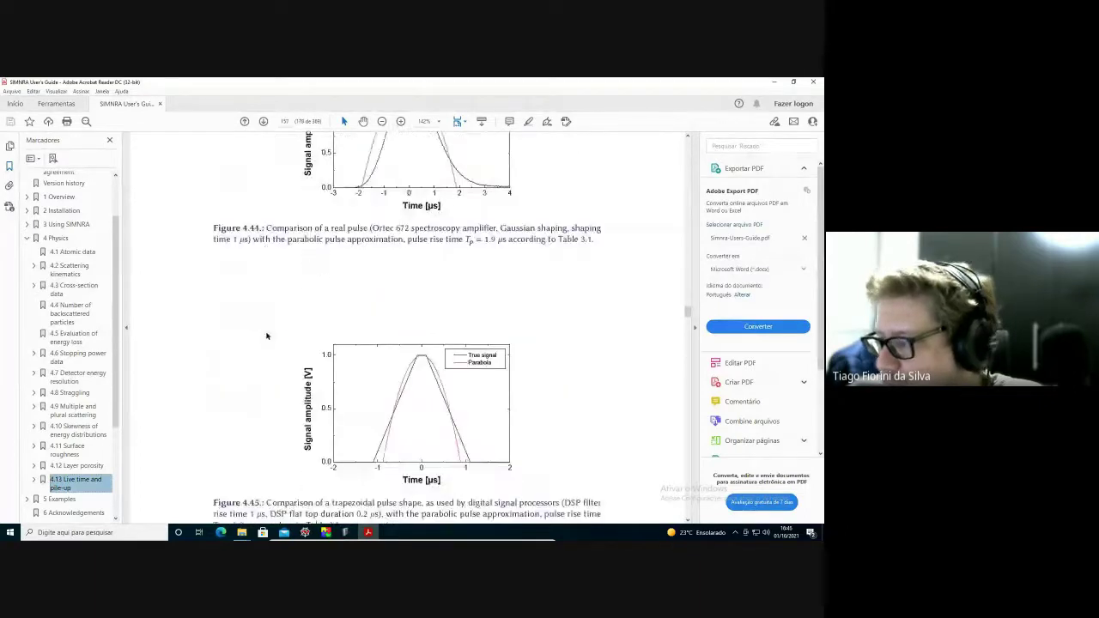
scroll(266, 336, down, 12)
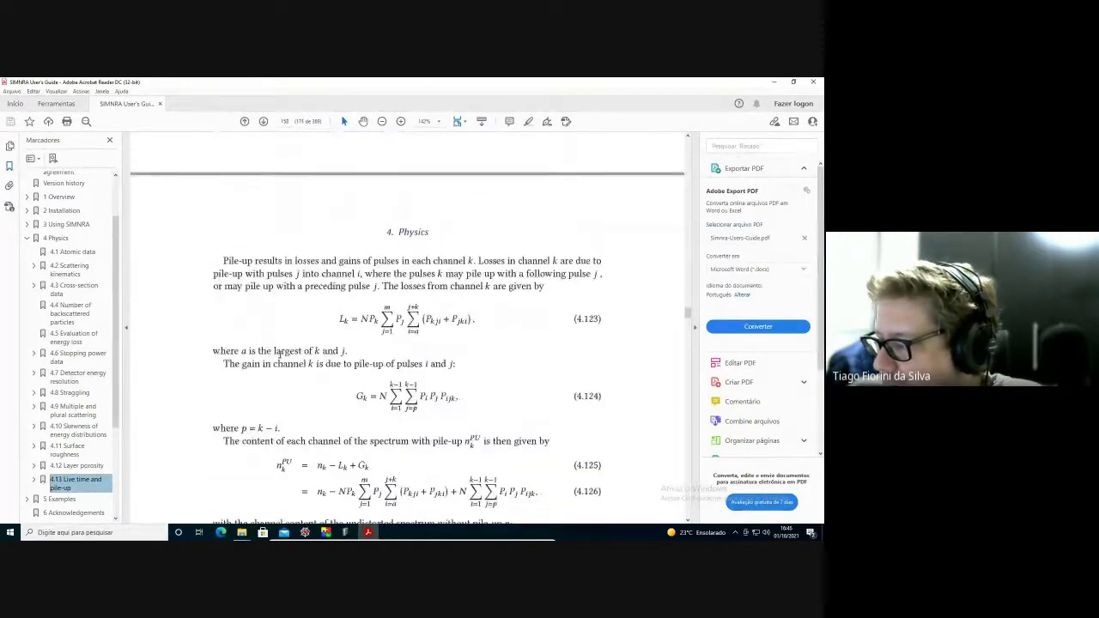
scroll(279, 354, down, 6)
scroll(284, 361, down, 9)
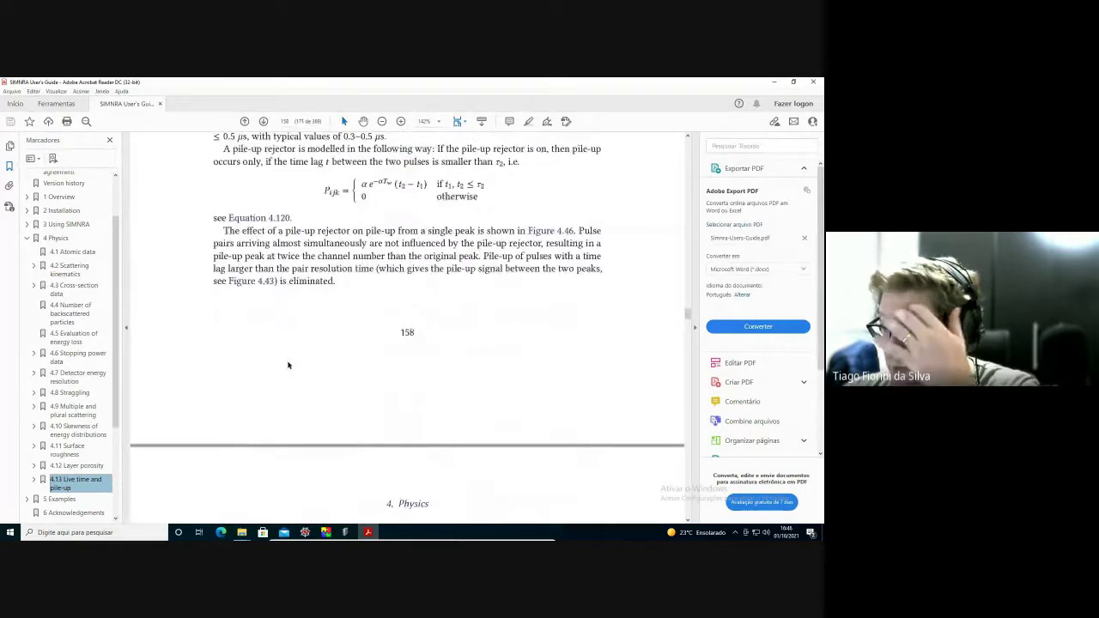
scroll(291, 364, down, 10)
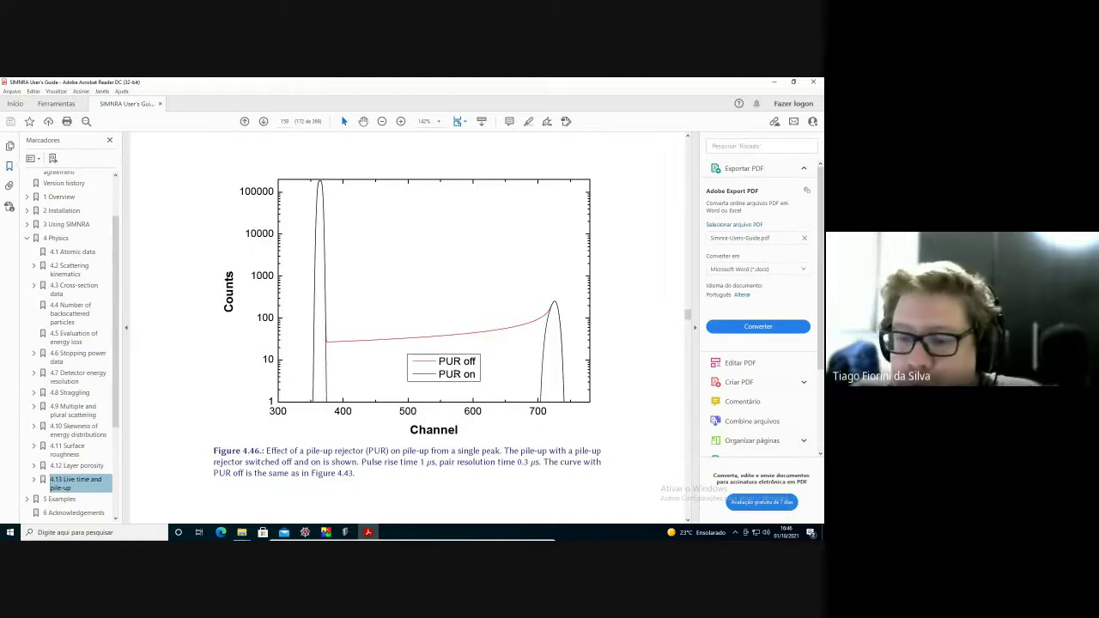
- Review Figure 4.43 on single-peak pile-up again in the guide, and return to the calculation setup in SIMNRA
scroll(434, 309, up, 8)
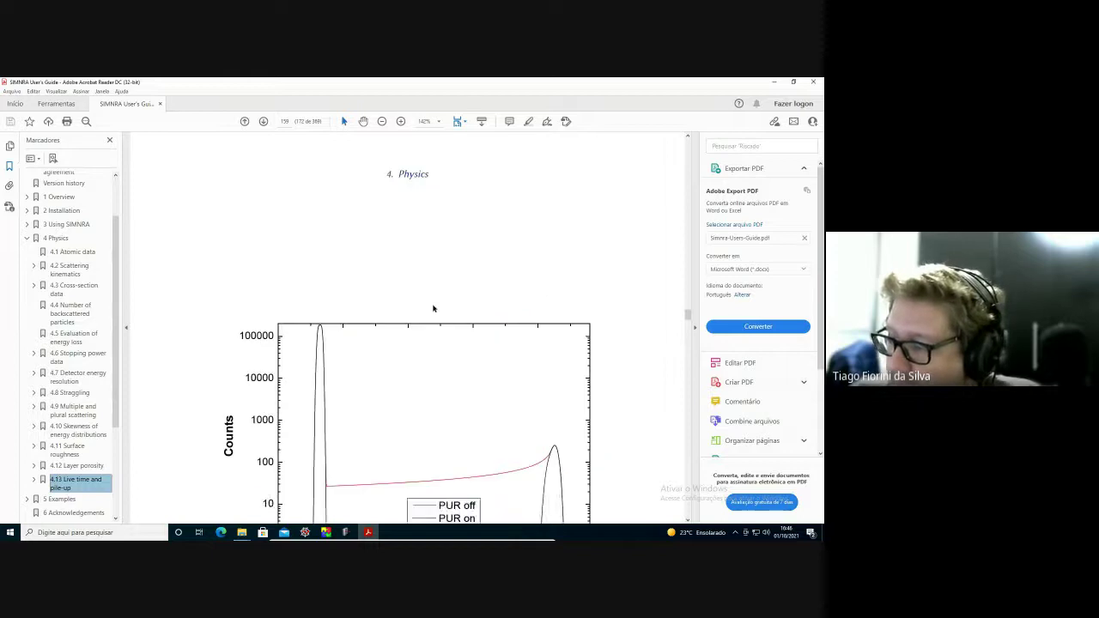
scroll(433, 308, up, 3)
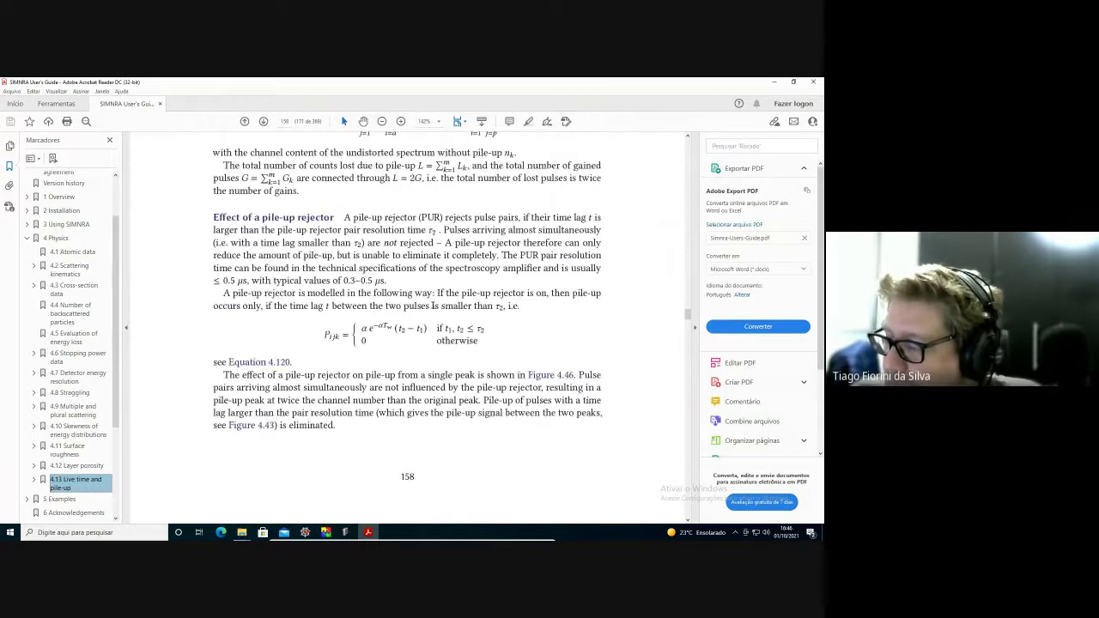
scroll(434, 306, up, 13)
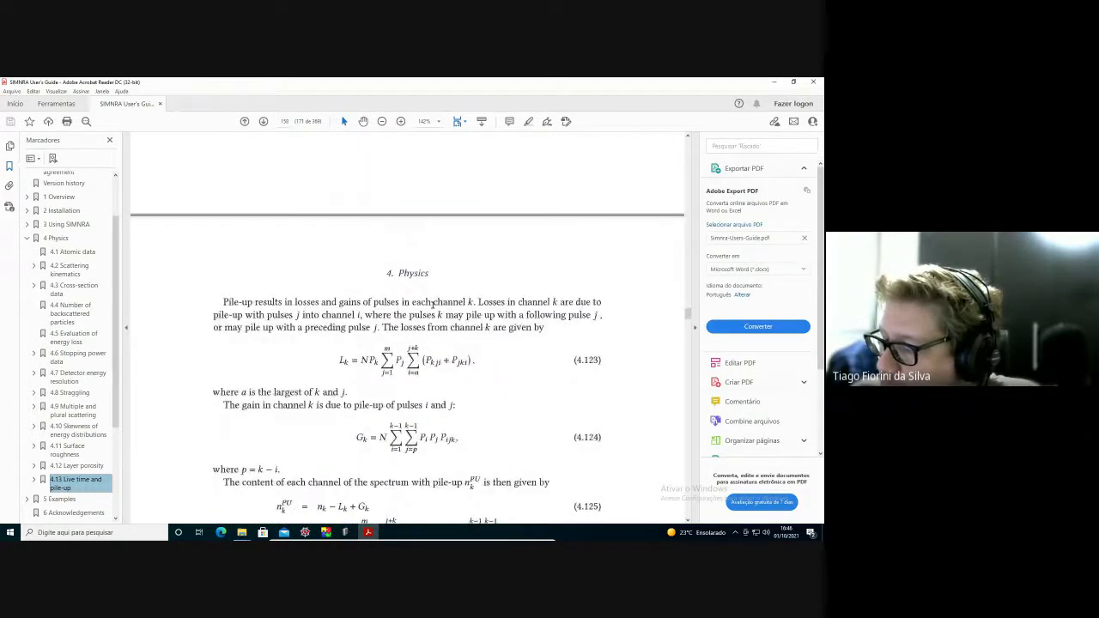
scroll(434, 308, up, 12)
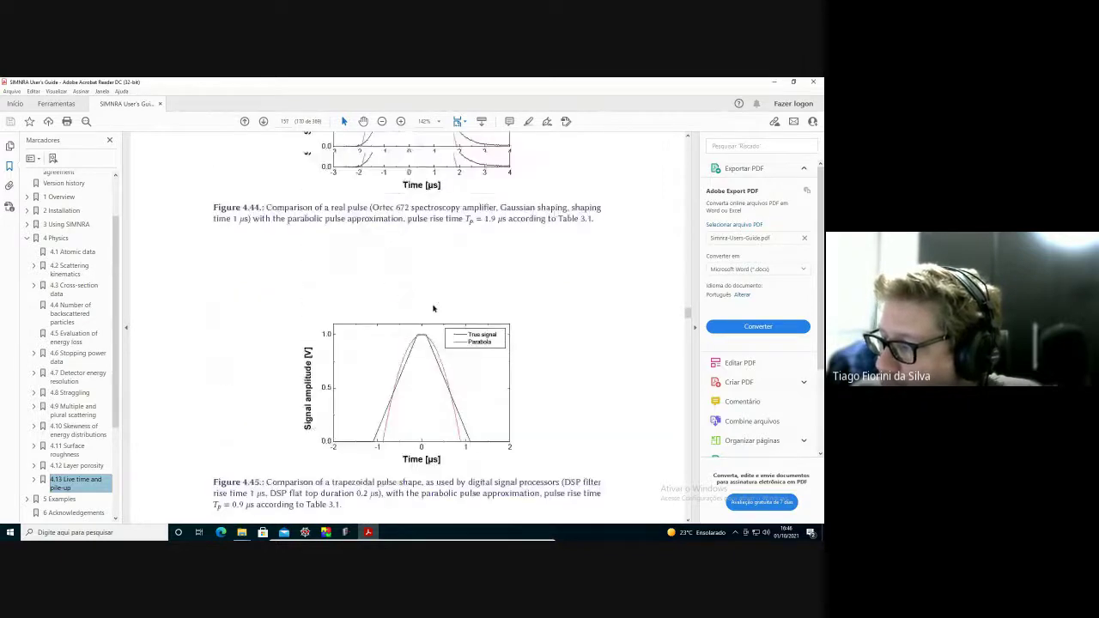
scroll(433, 308, up, 10)
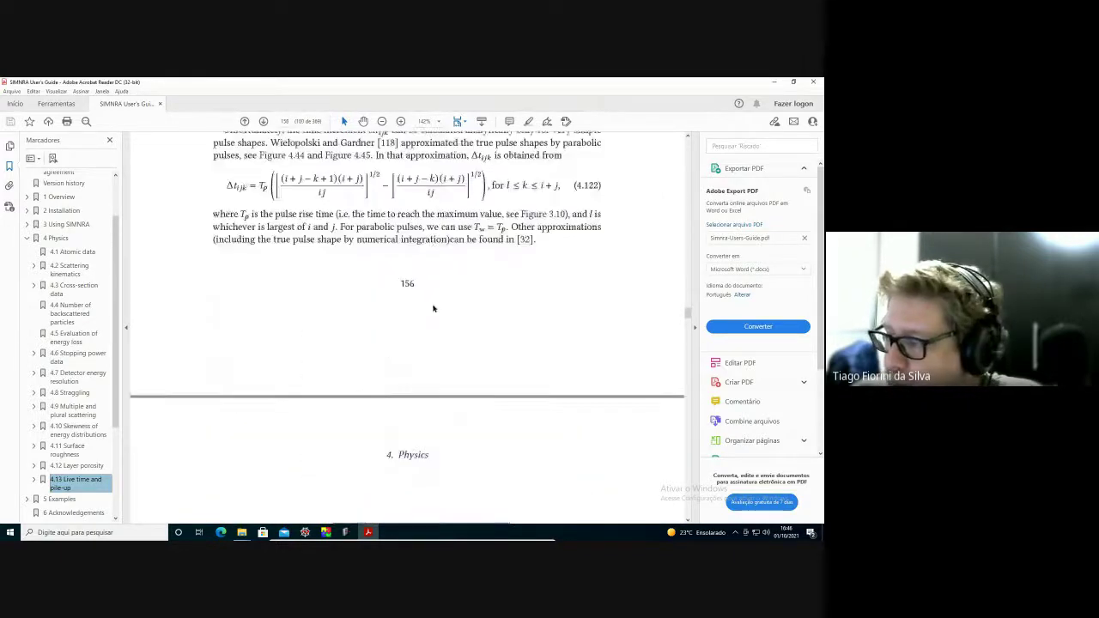
scroll(434, 306, up, 10)
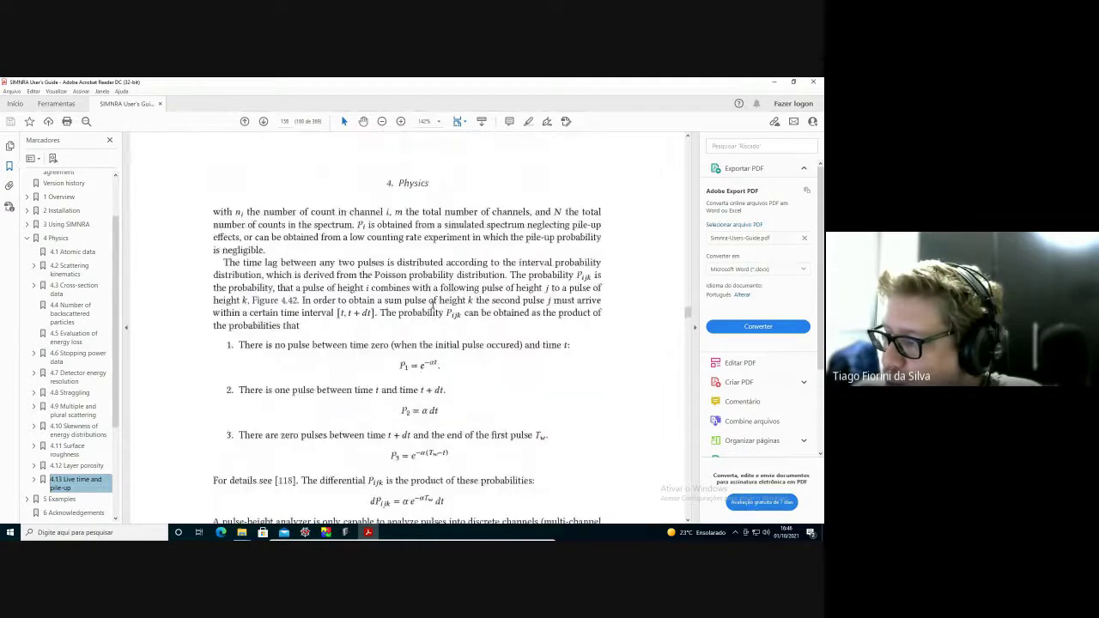
scroll(434, 308, up, 3)
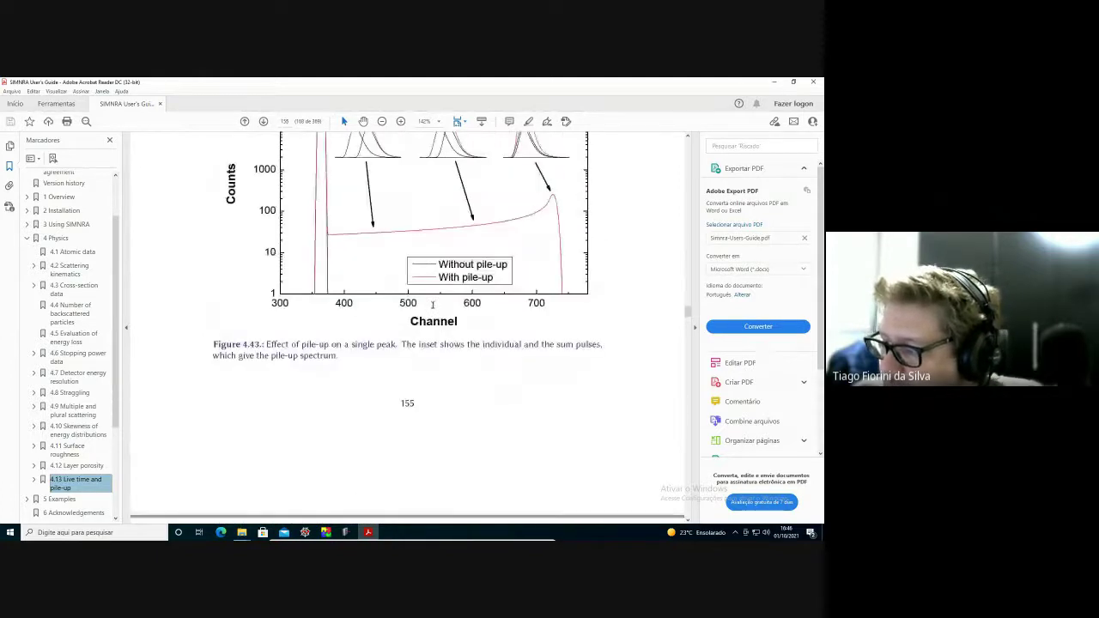
scroll(433, 304, up, 3)
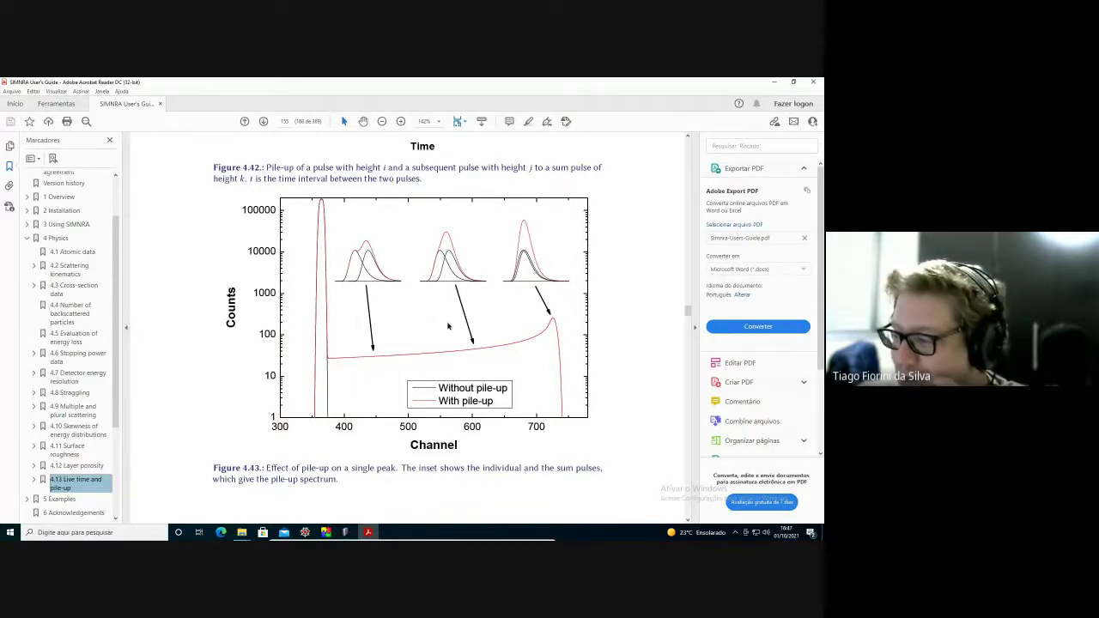
scroll(471, 341, down, 10)
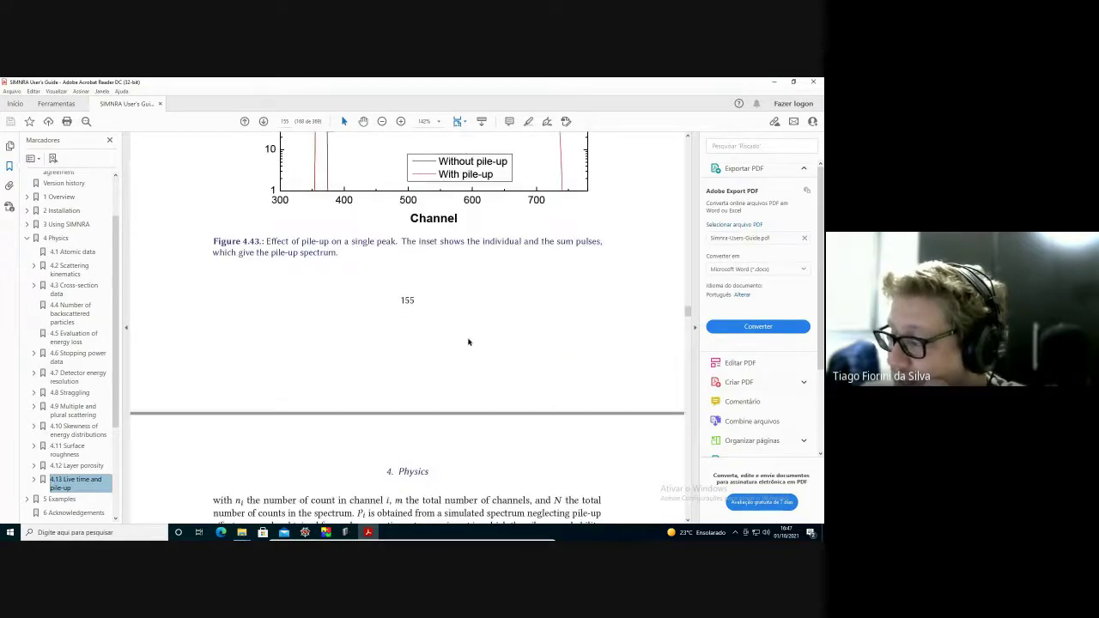
scroll(467, 339, down, 1)
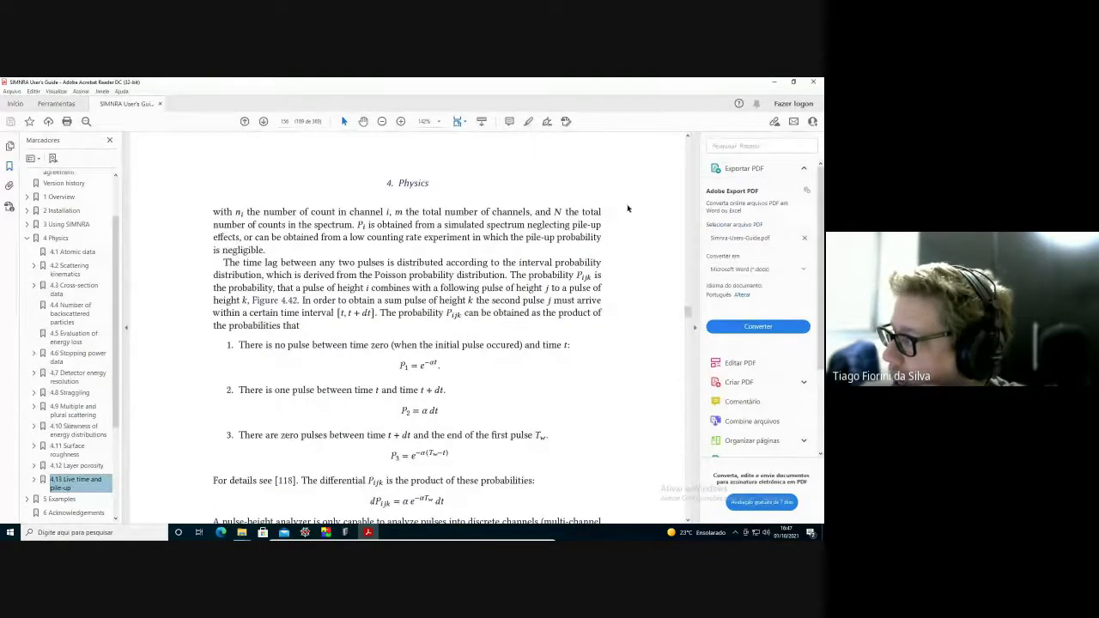
click(776, 84)
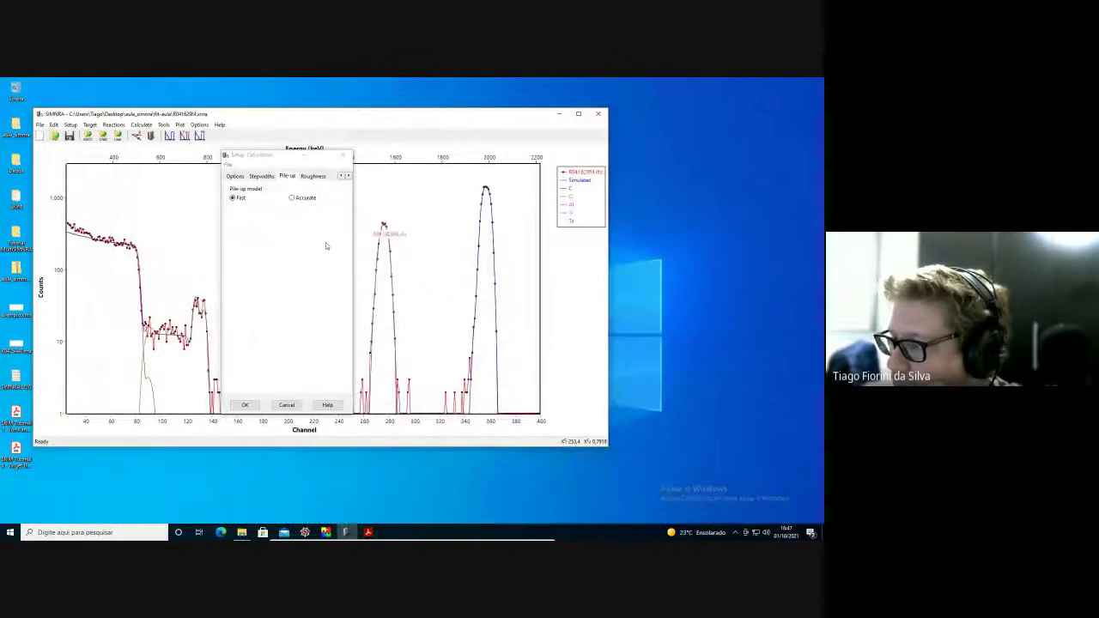
- Examine the roughness calculation settings, briefly consulting the guide's section list, and go back to the logfile option of the calculation setup
click(306, 178)
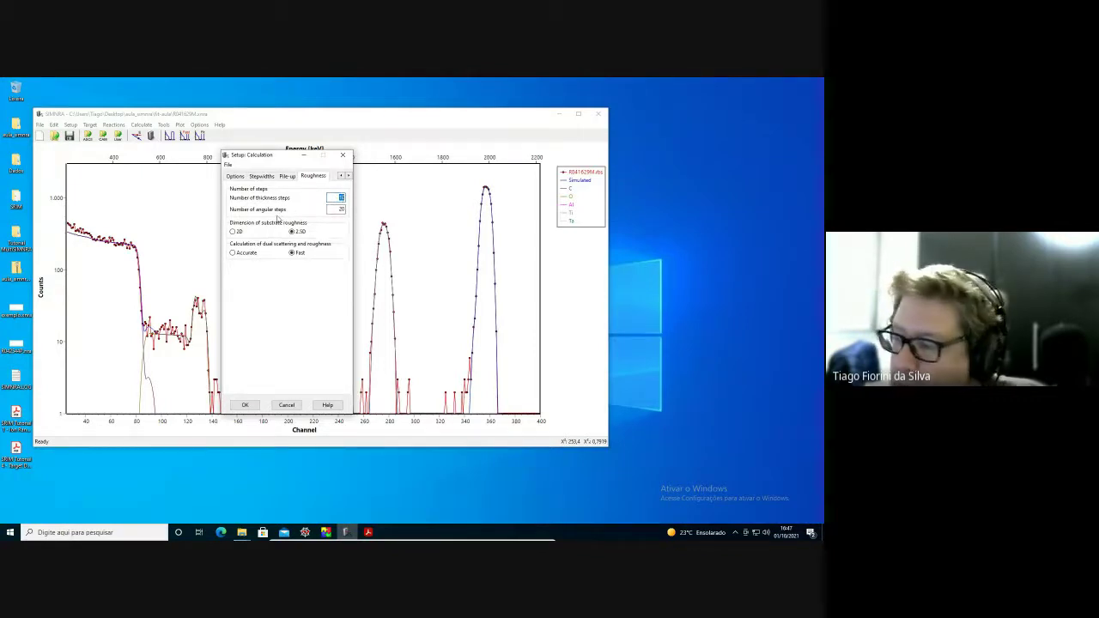
double_click(340, 197)
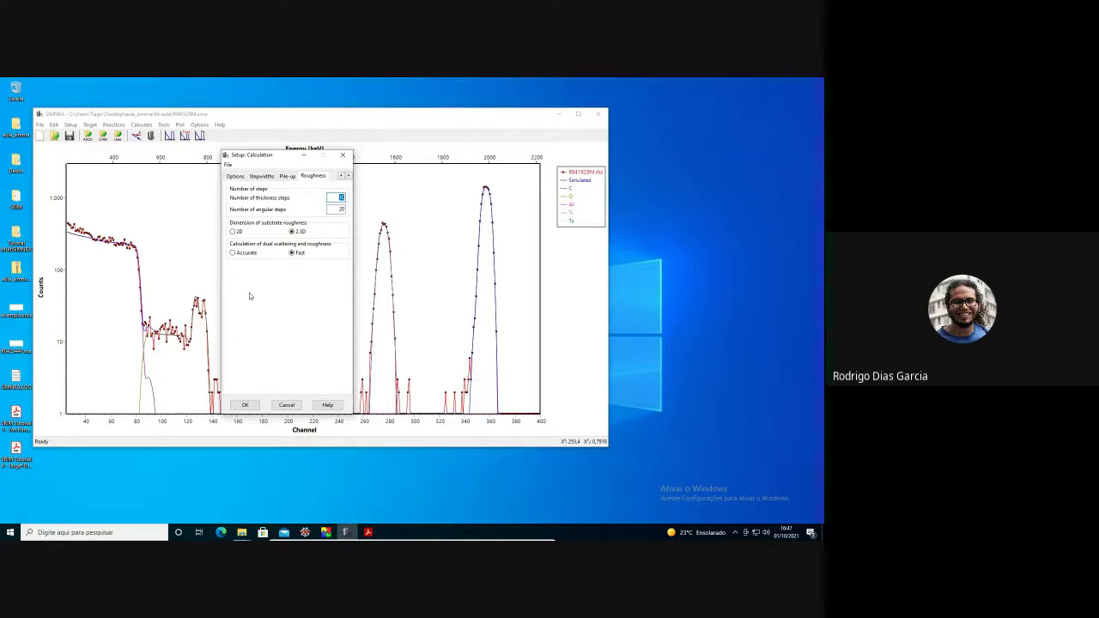
click(378, 533)
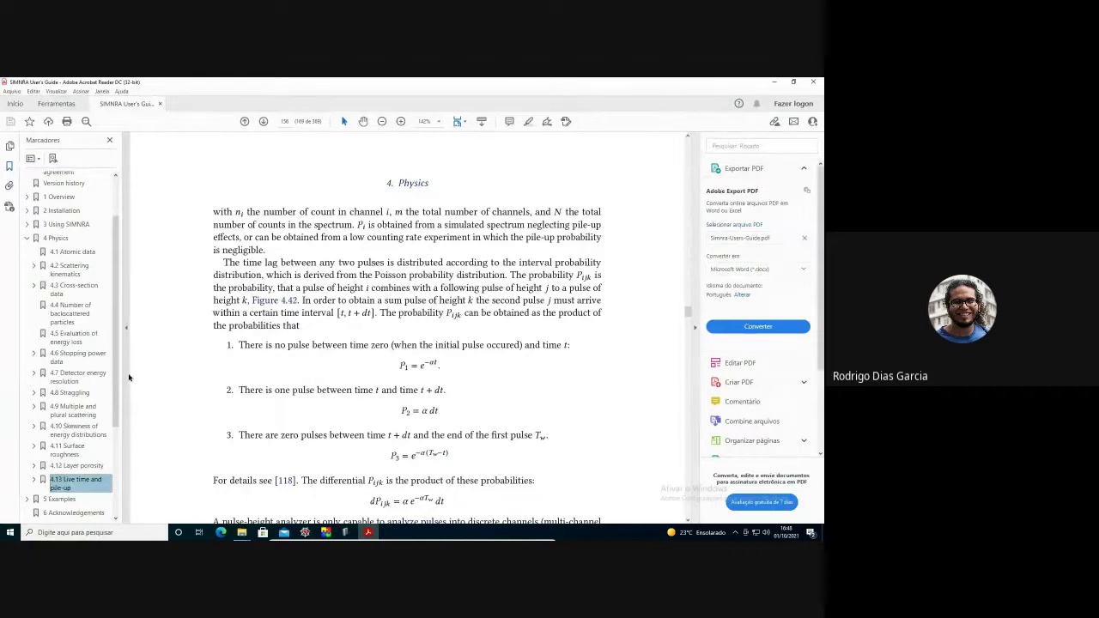
scroll(73, 369, down, 3)
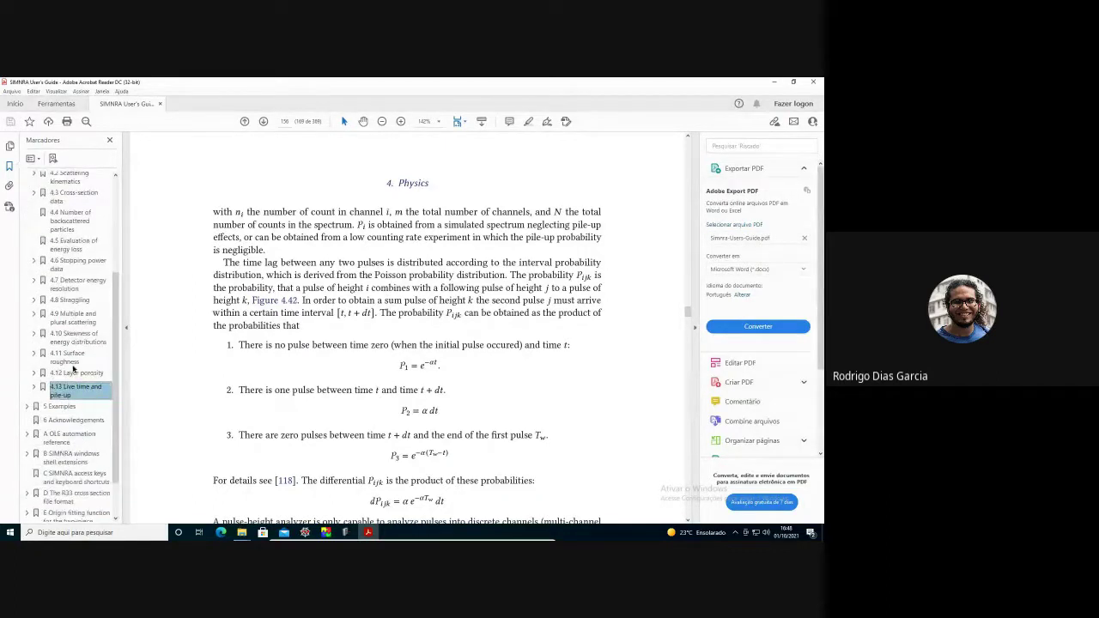
scroll(73, 369, up, 4)
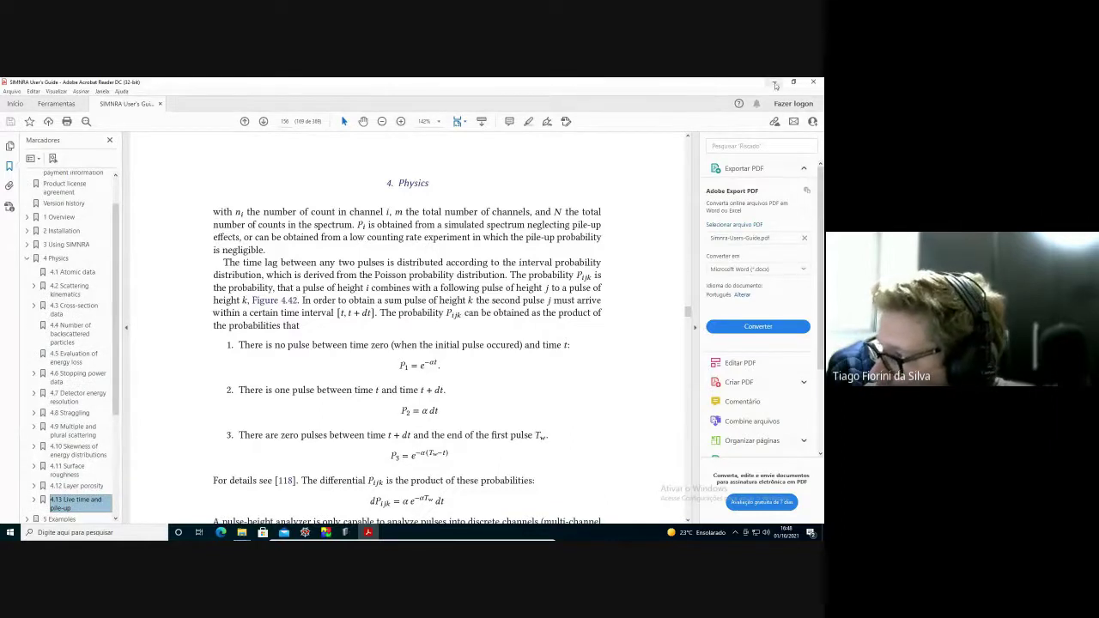
key(super+Down)
key(super+Down)
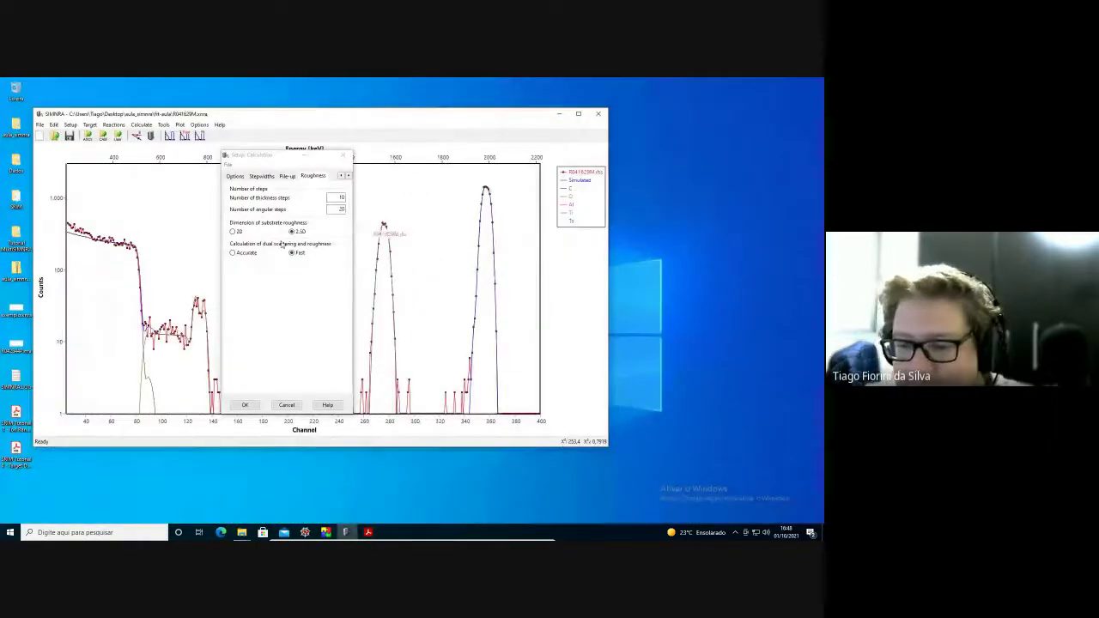
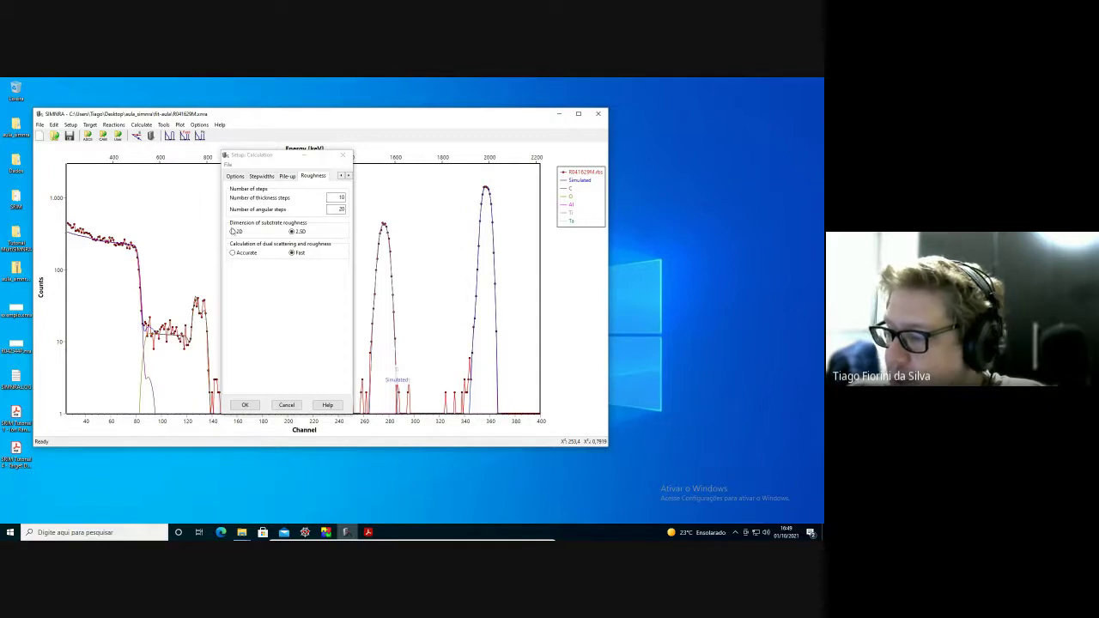
click(236, 177)
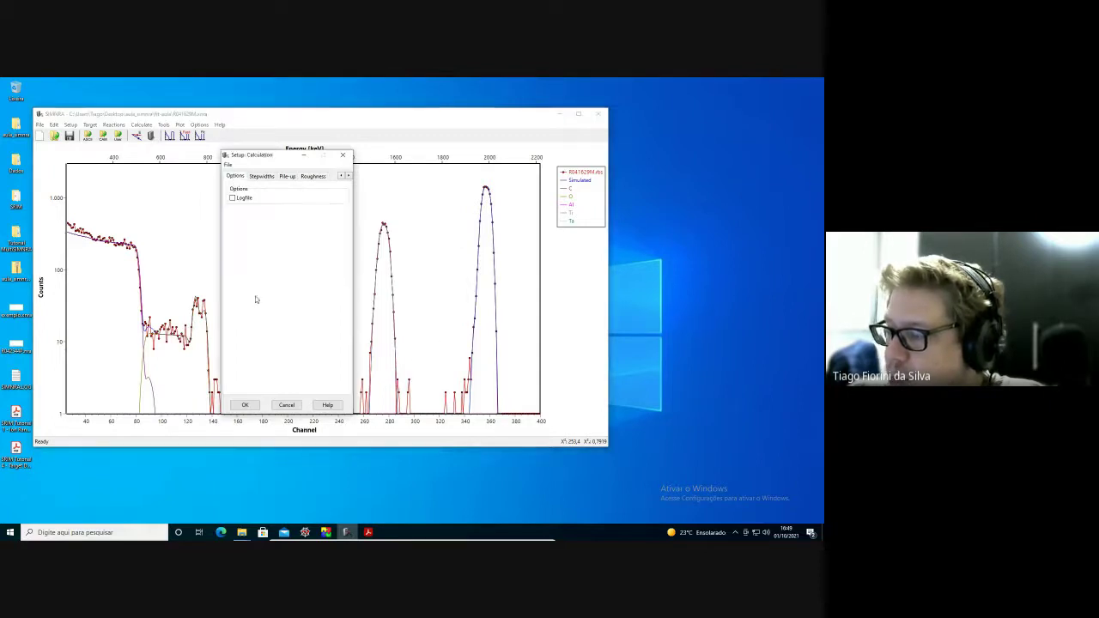
- Enable multiple scattering in the calculation parameters, leave dual scattering off, and recalculate the simulated spectrum
click(245, 405)
click(70, 125)
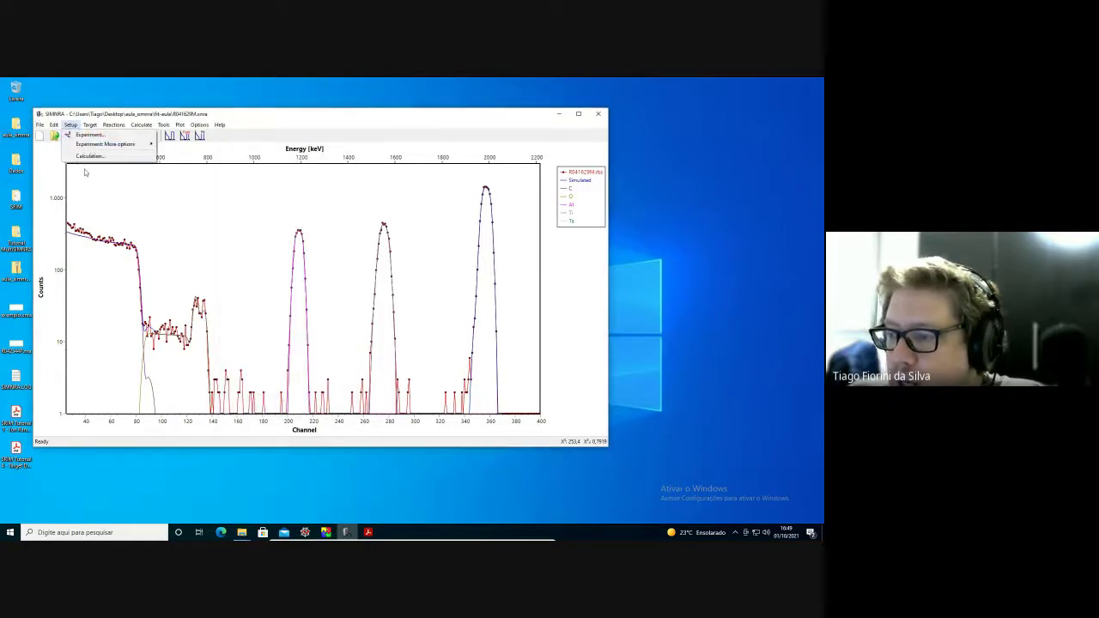
click(89, 156)
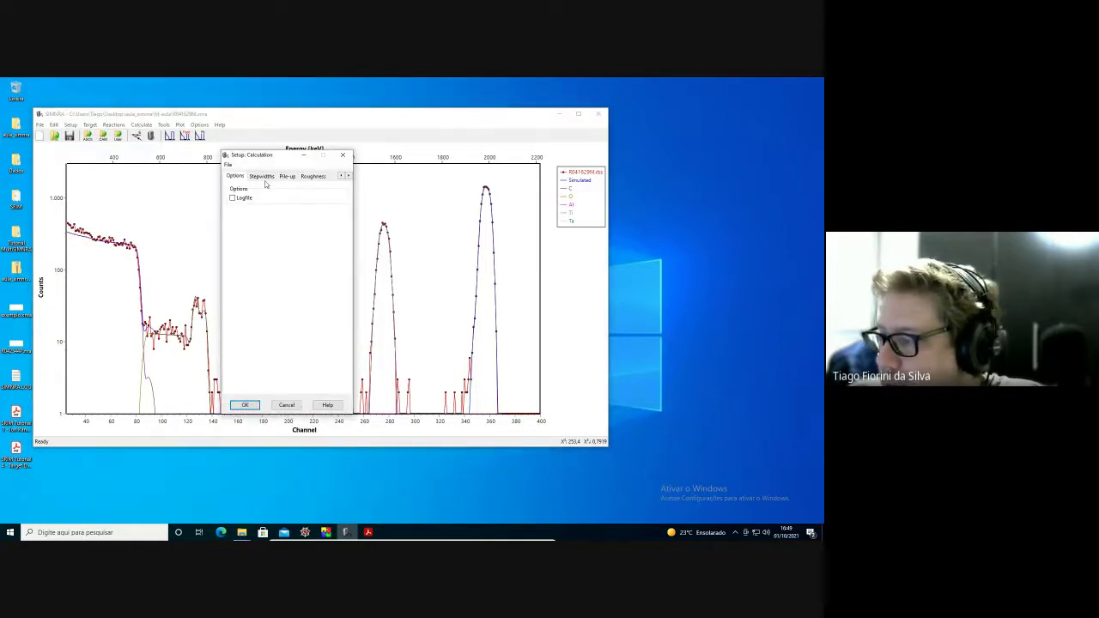
click(341, 176)
click(238, 176)
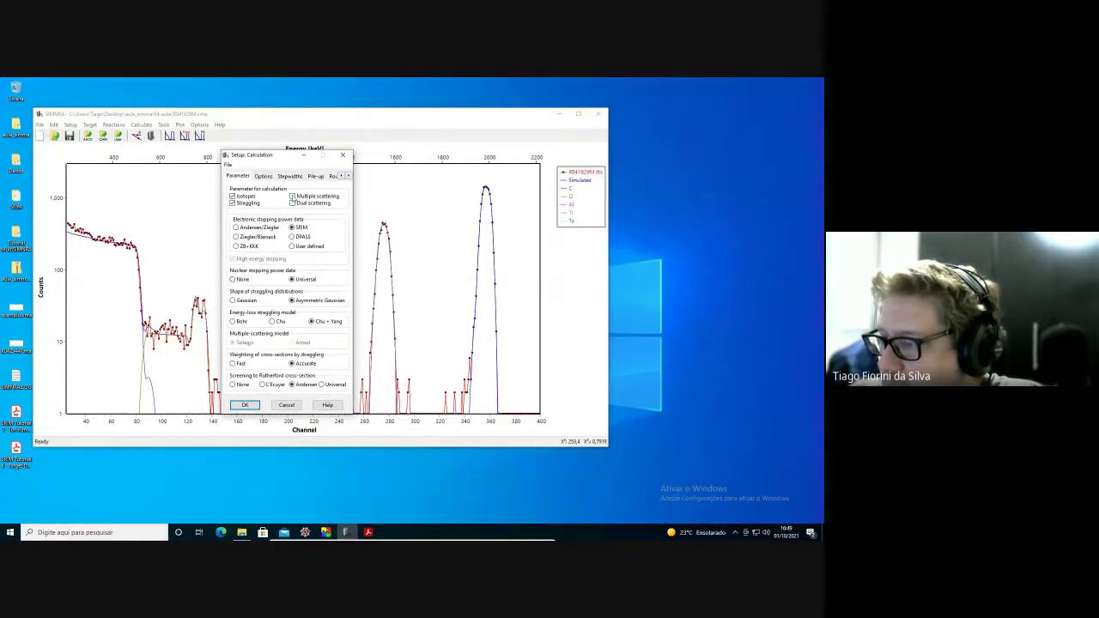
click(292, 197)
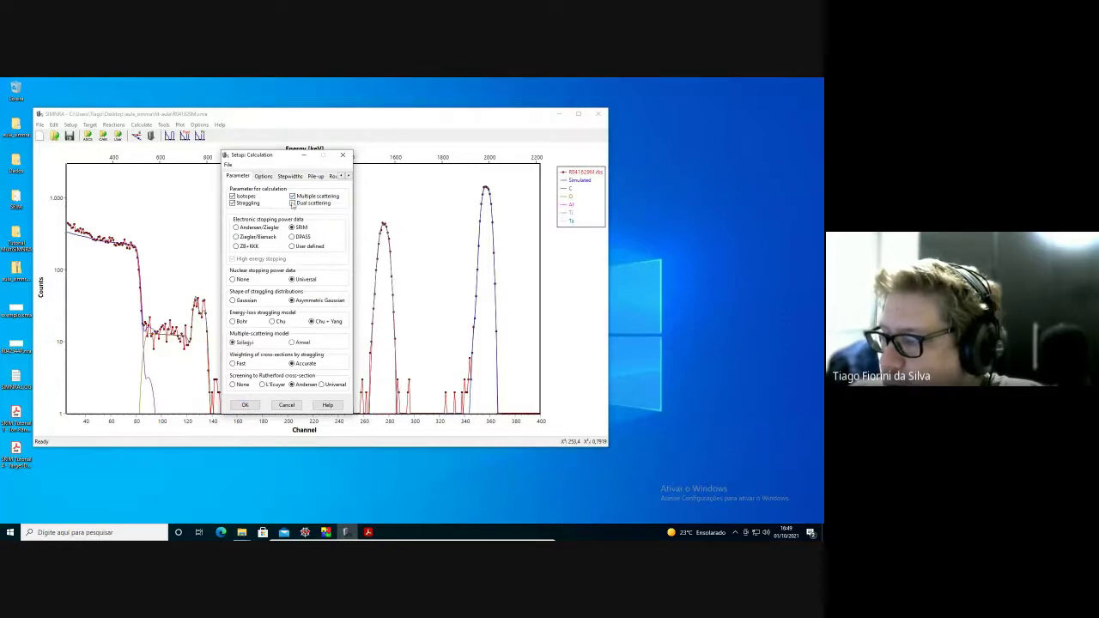
click(293, 203)
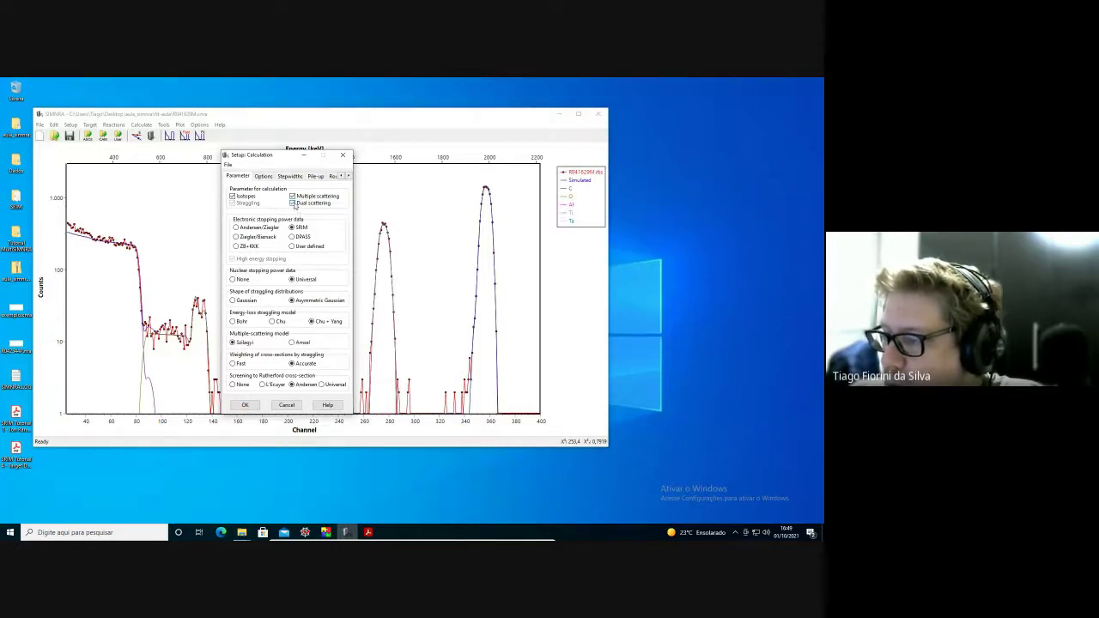
click(292, 203)
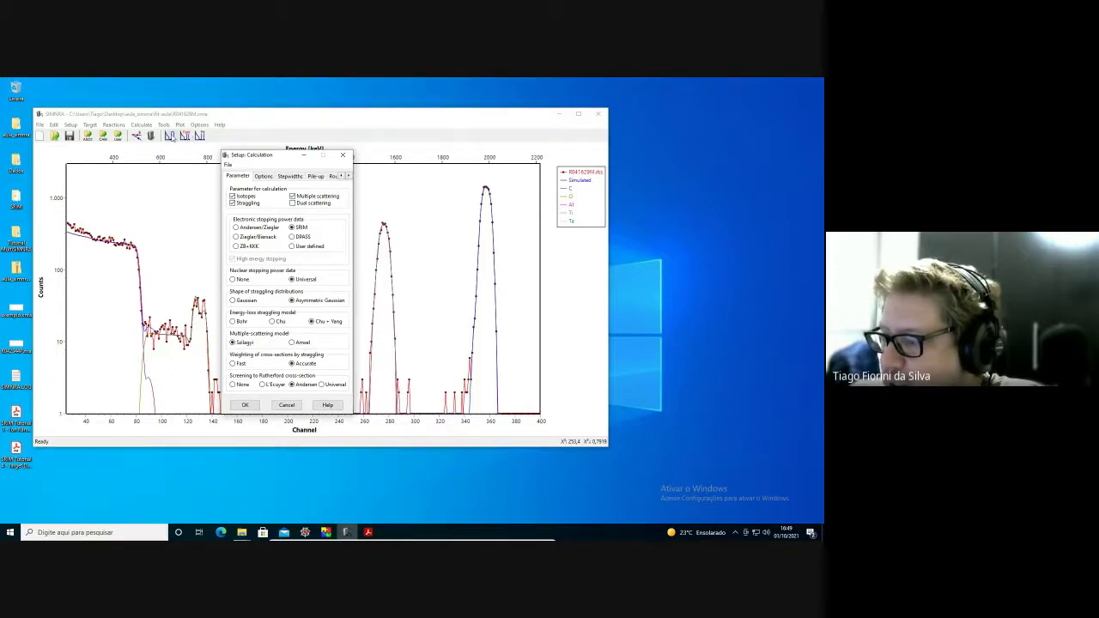
click(118, 136)
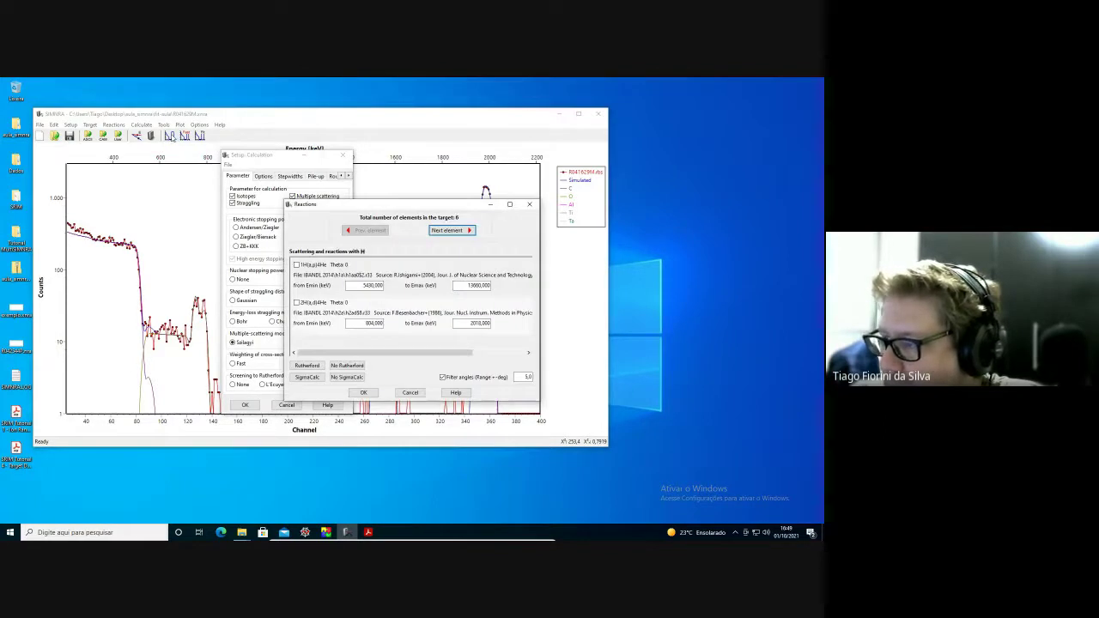
click(364, 393)
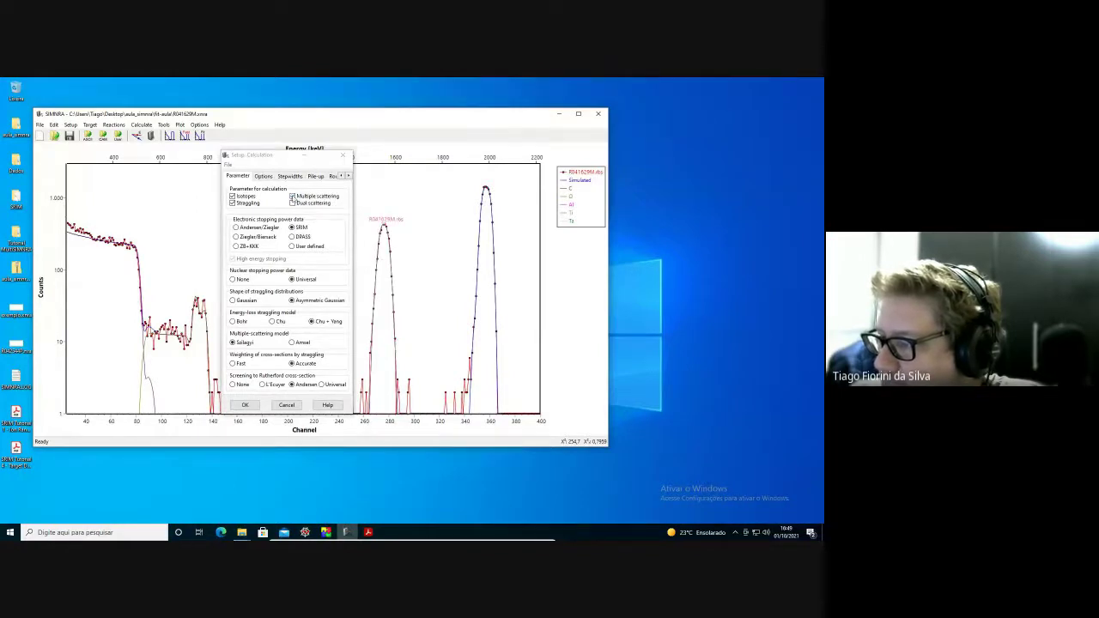
- Compare the spectra by recalculating with multiple scattering disabled and once more with it enabled
click(293, 196)
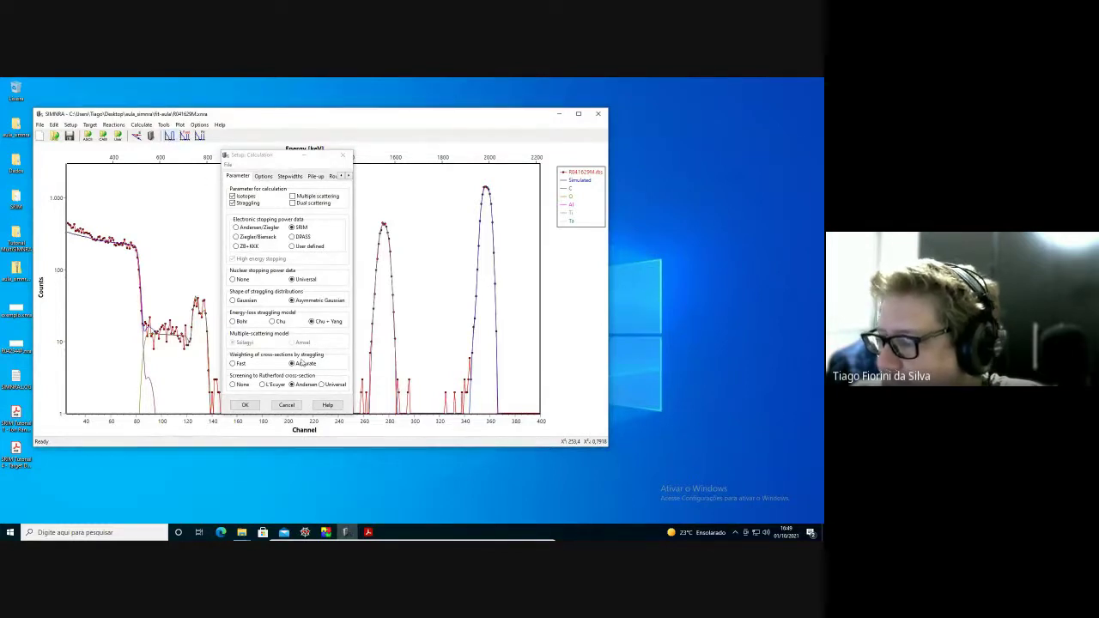
click(291, 197)
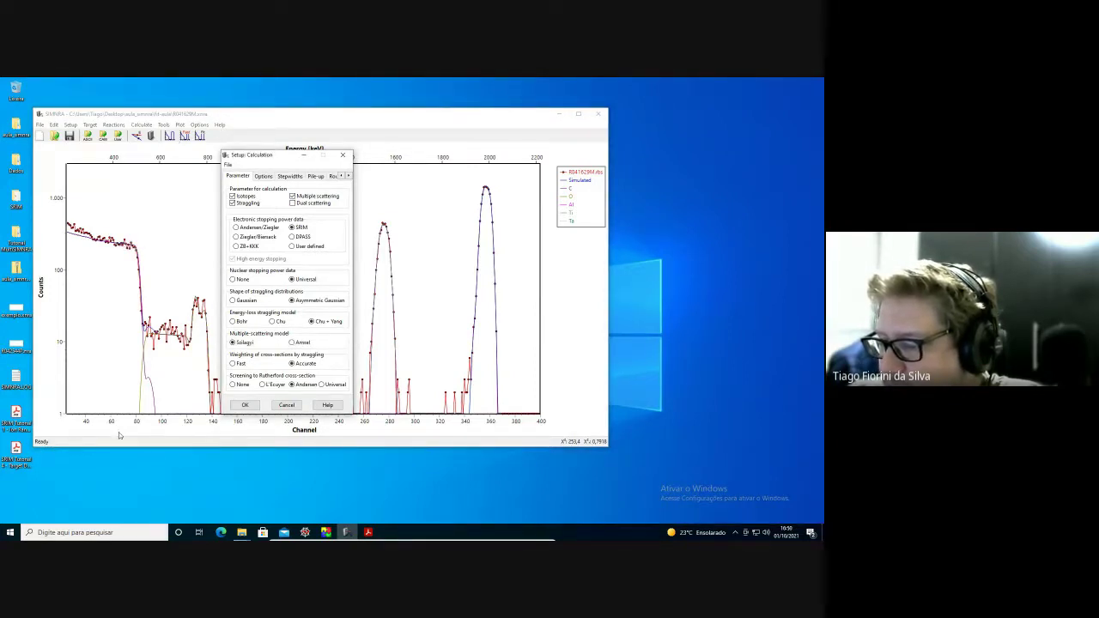
click(171, 139)
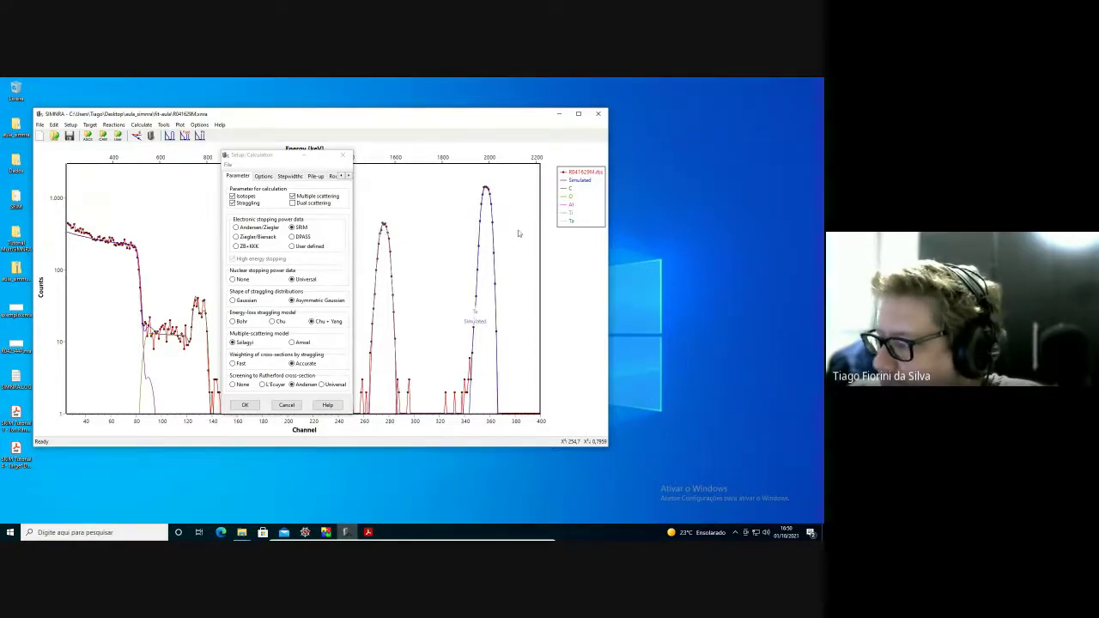
- Add dual scattering to the calculation, recalculate, and examine the simulated curve in the maximized window
click(292, 203)
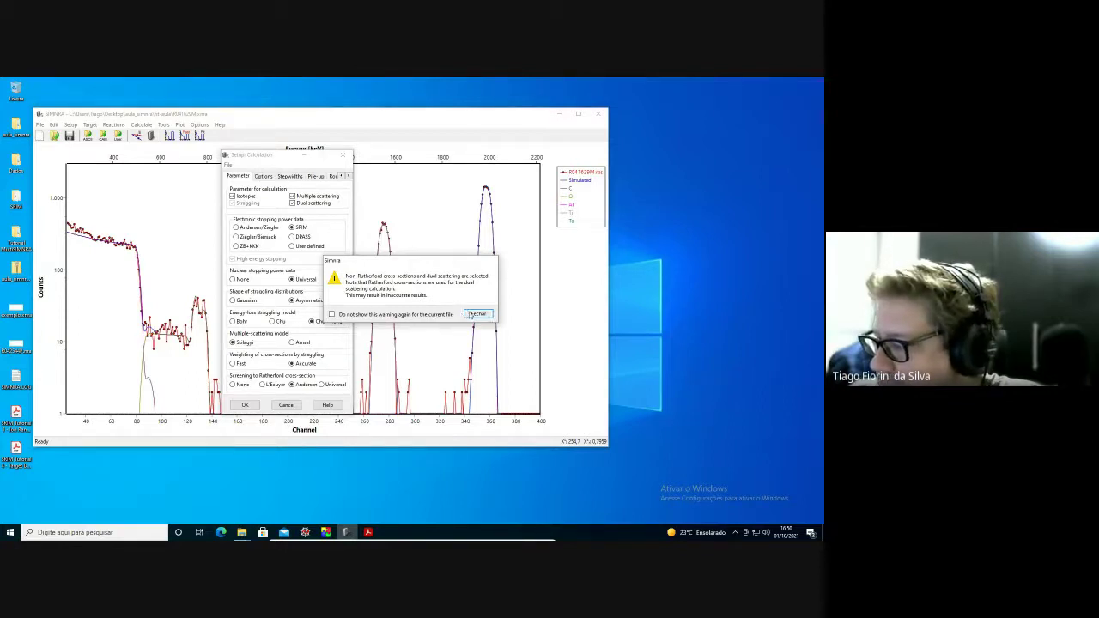
click(475, 313)
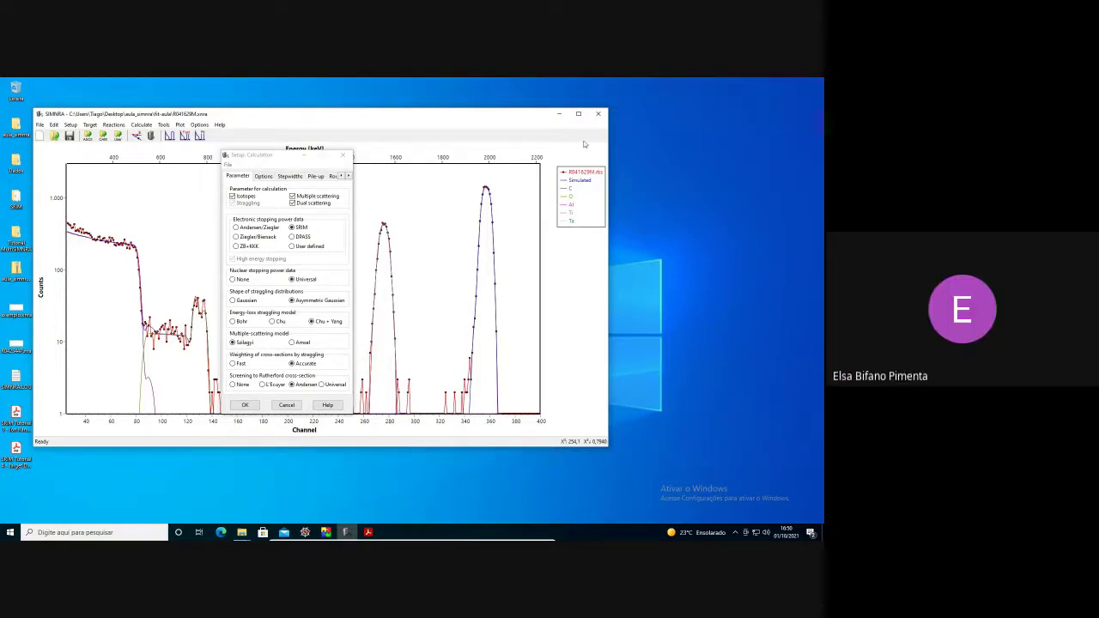
click(578, 114)
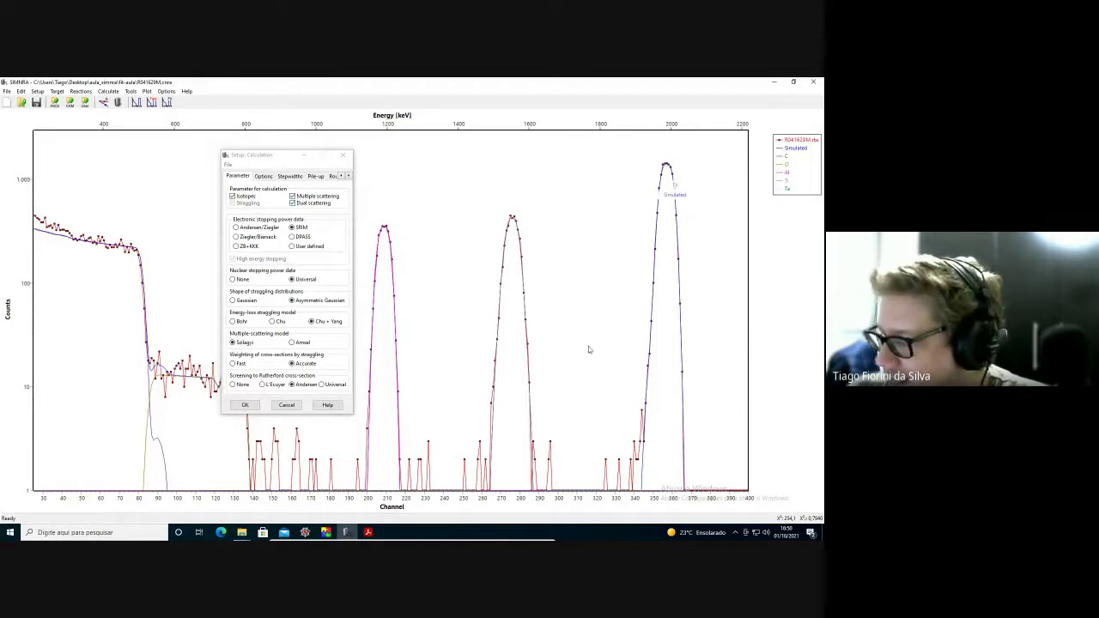
click(120, 242)
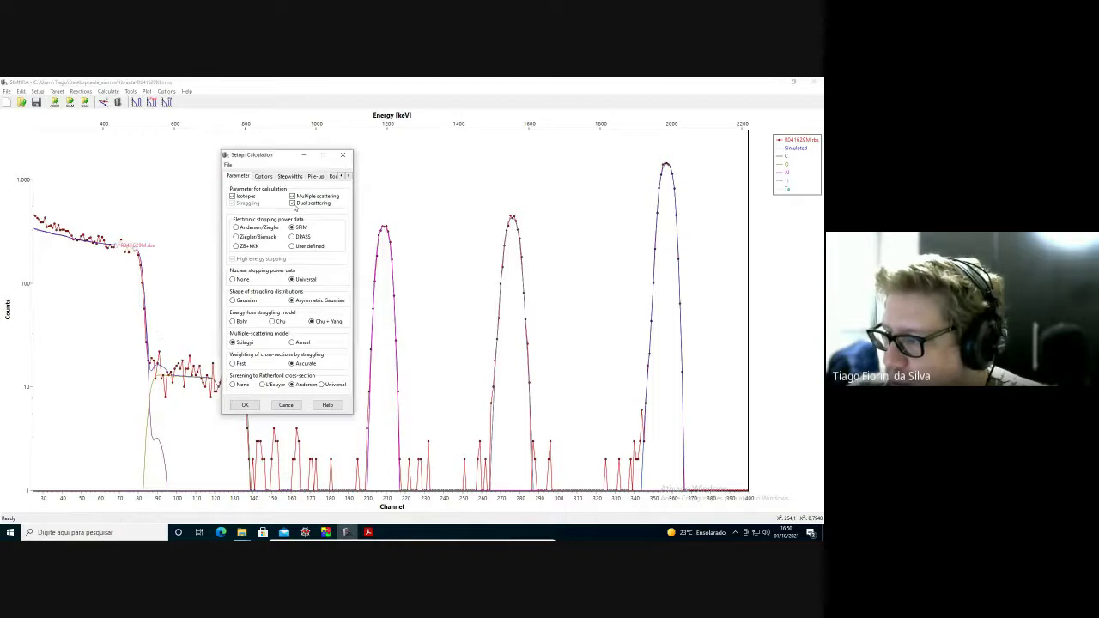
- Disable both multiple and dual scattering again and apply the calculation setup
click(293, 196)
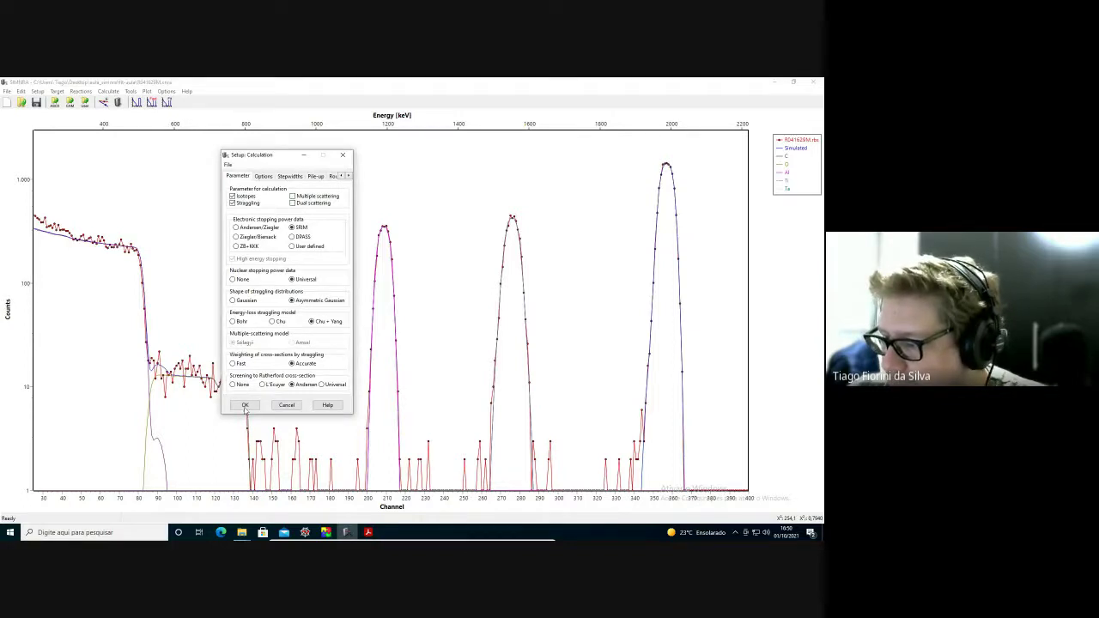
click(245, 405)
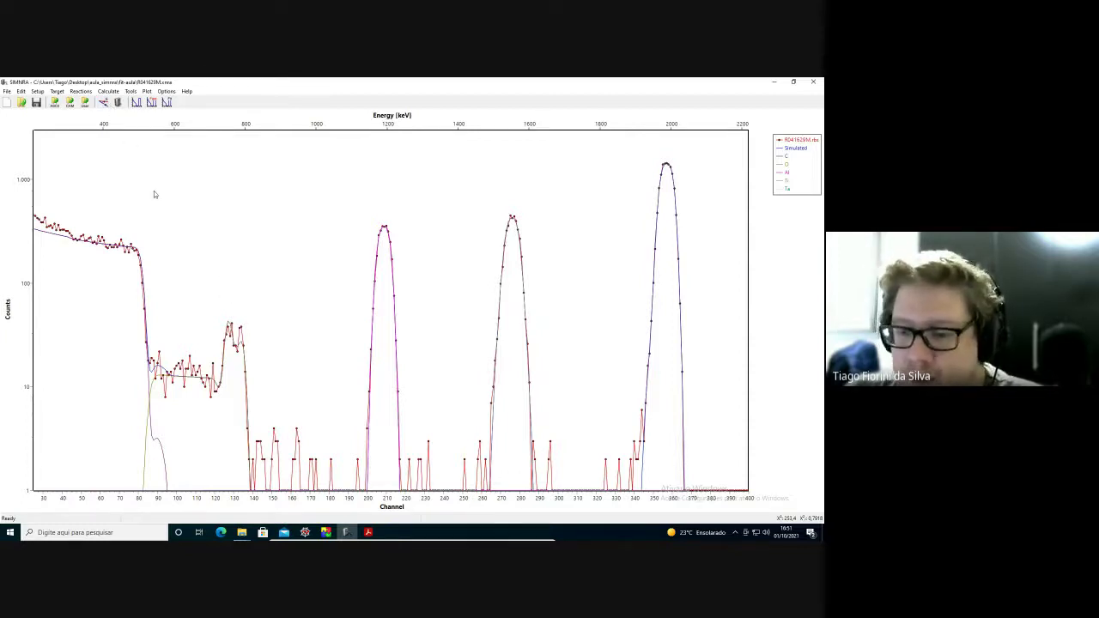
- View the experiment setup's geometry, calibration and resolution settings, and look over the target and program option commands
click(103, 102)
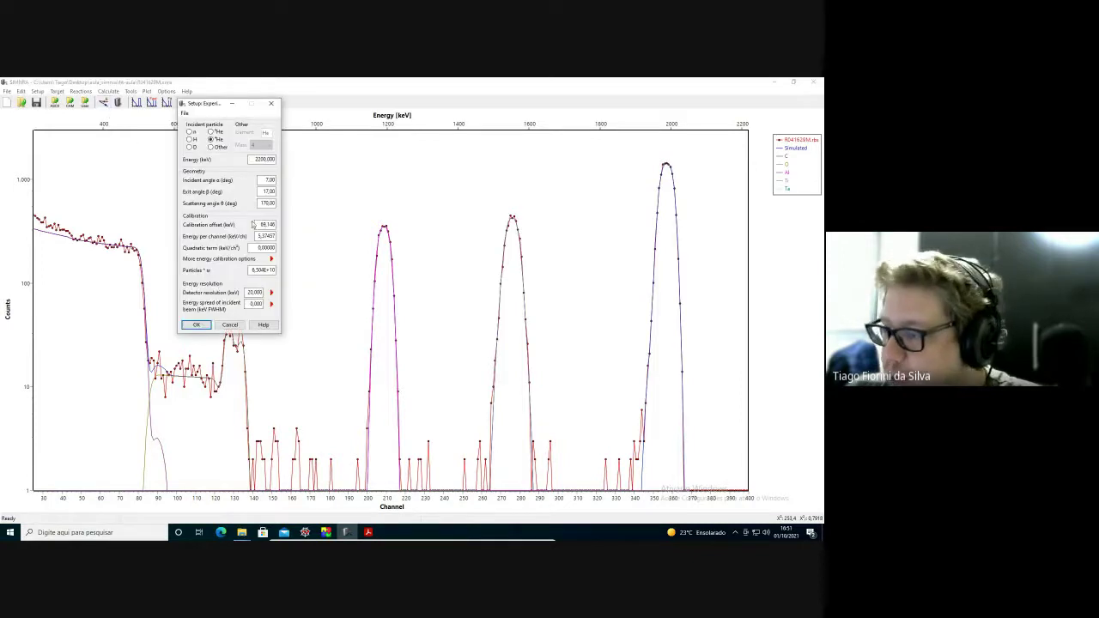
click(272, 103)
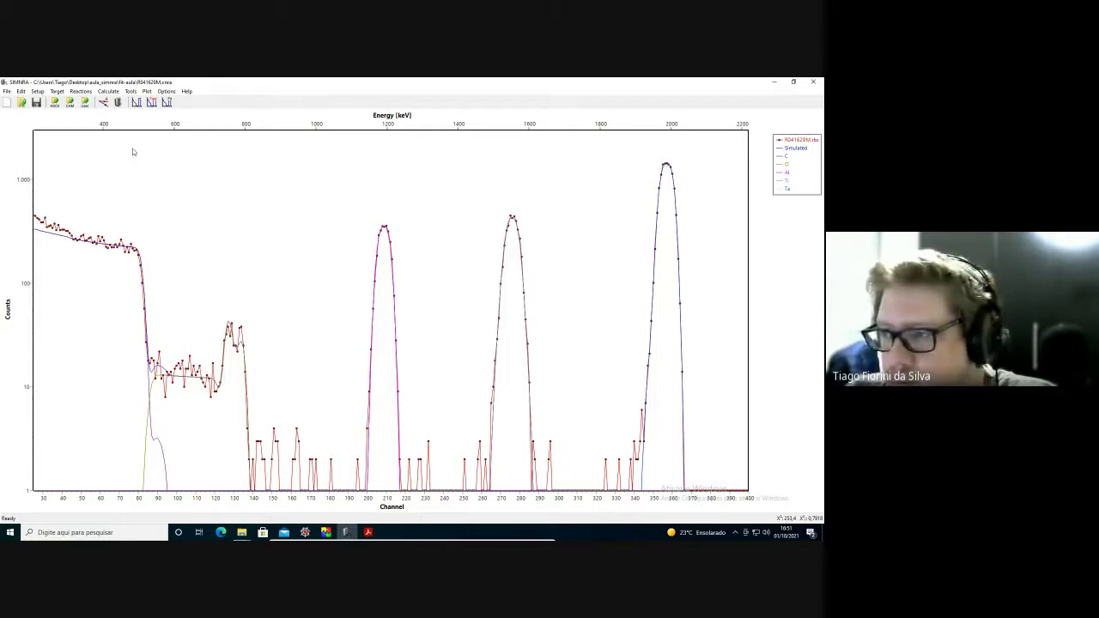
click(40, 92)
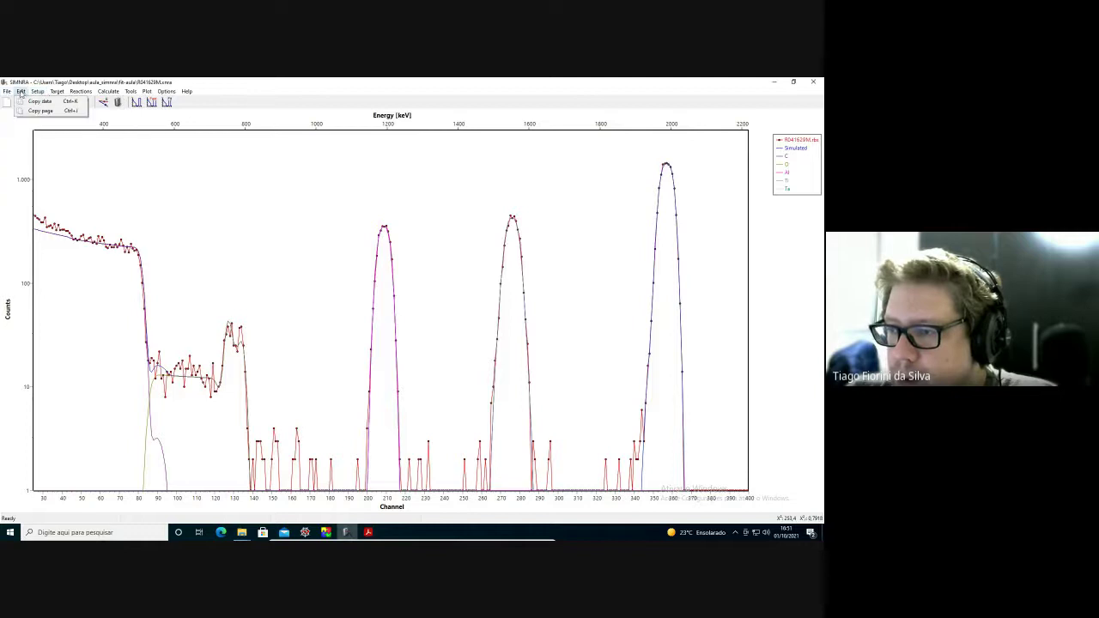
mouse_move(56, 92)
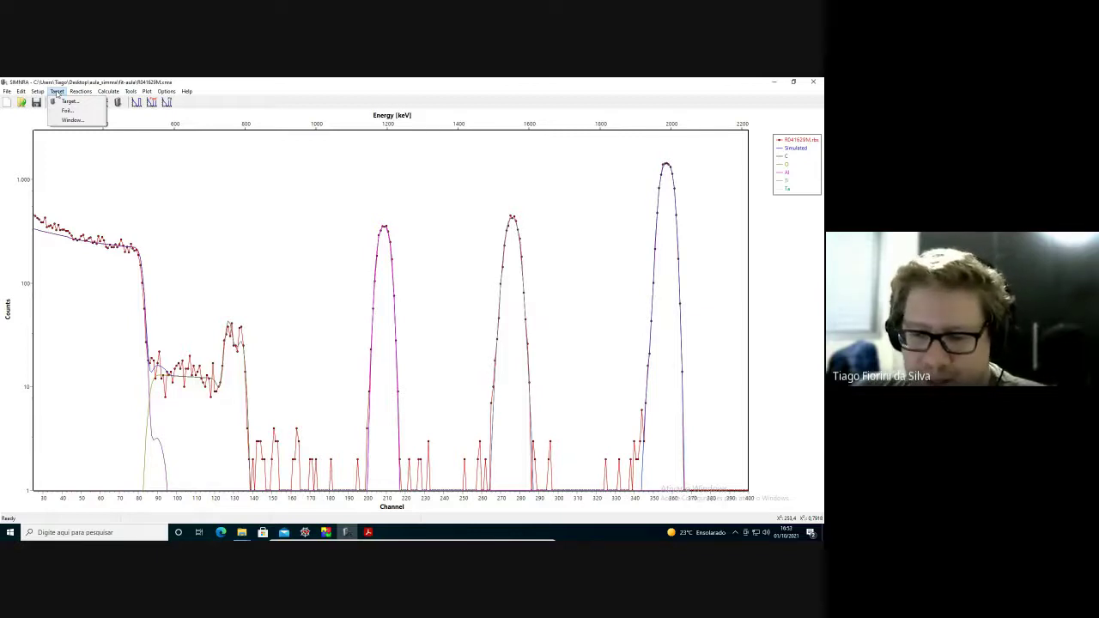
mouse_move(166, 91)
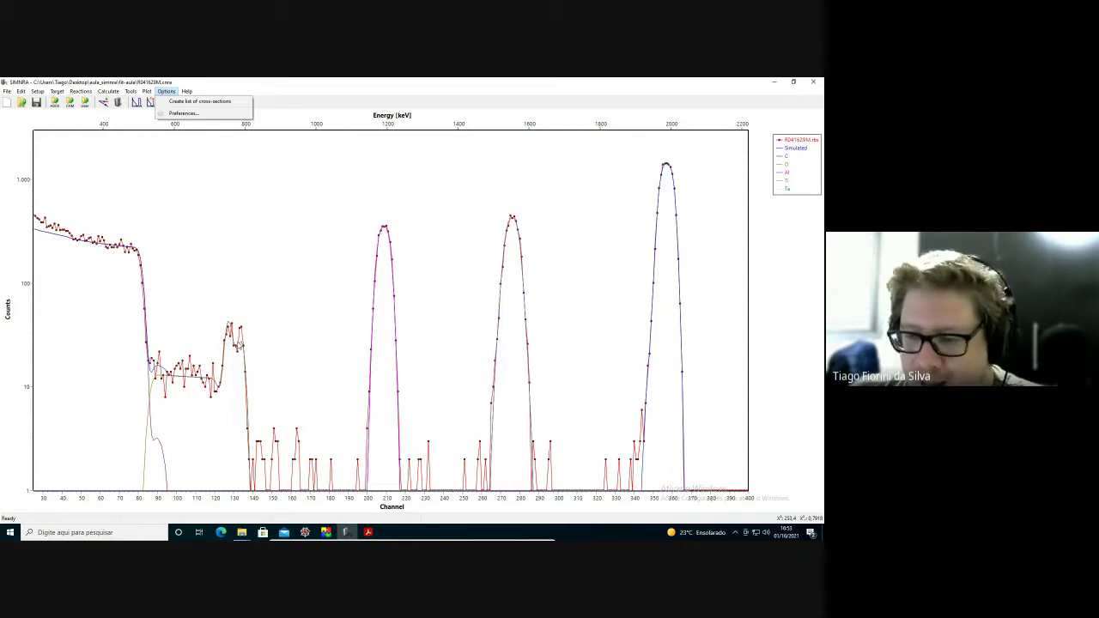
click(313, 86)
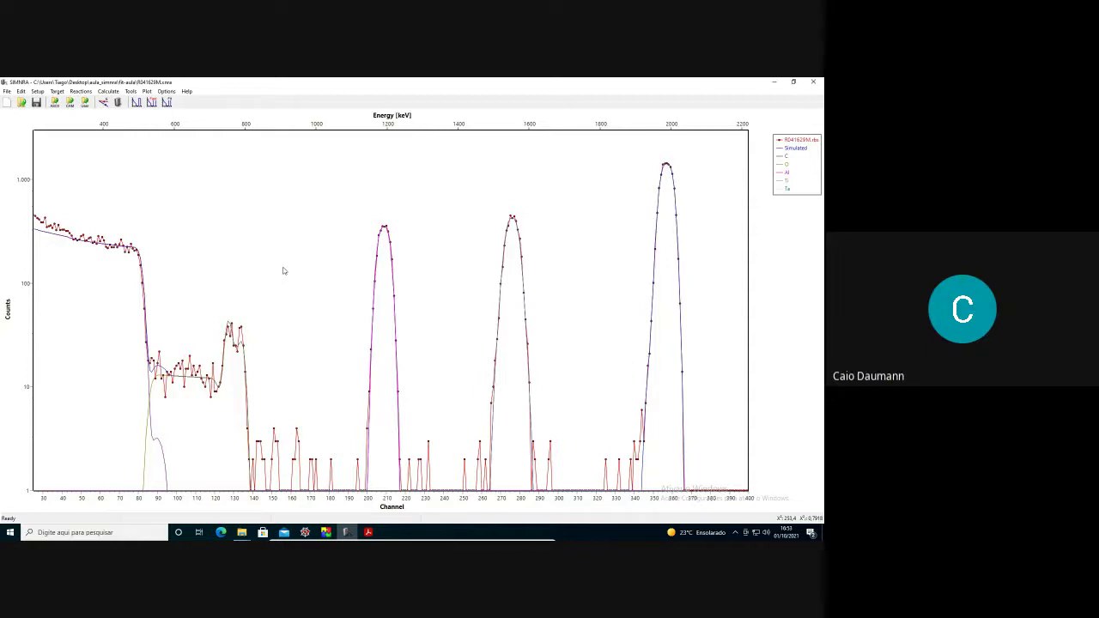
- Review the roughness, pile-up, stepwidth, logfile and parameter settings of the calculation setup and leave it without changes
click(38, 91)
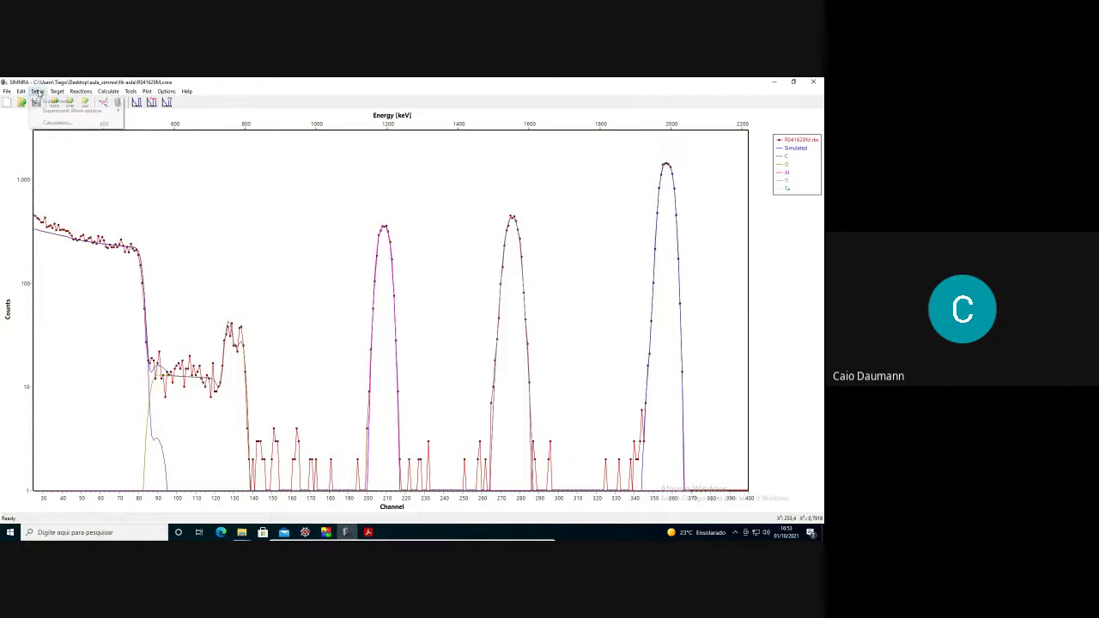
click(57, 122)
click(348, 176)
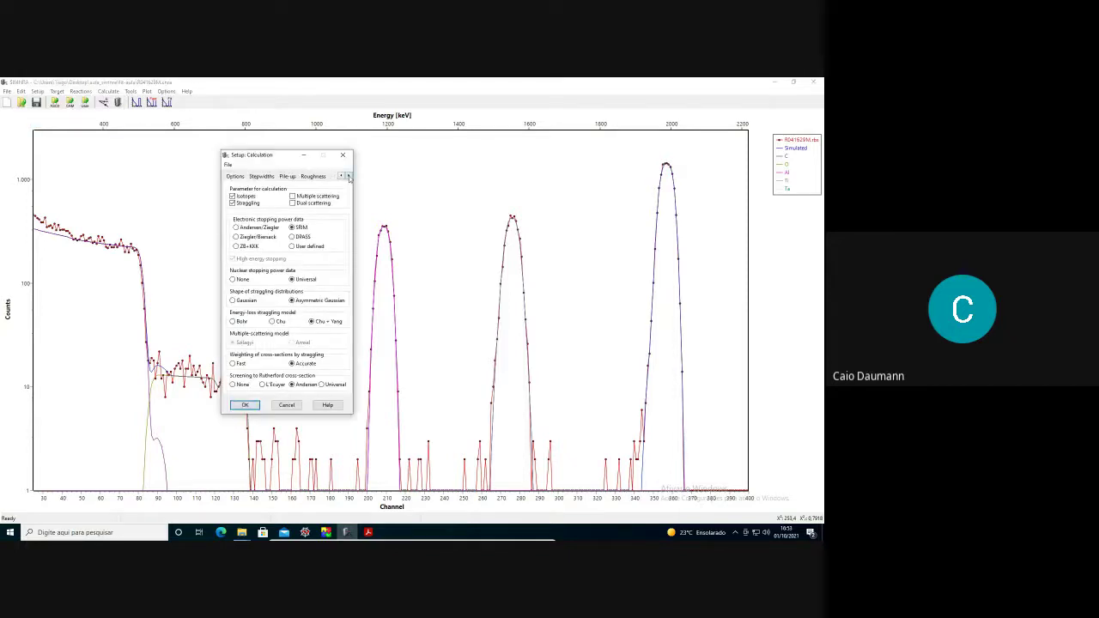
click(315, 176)
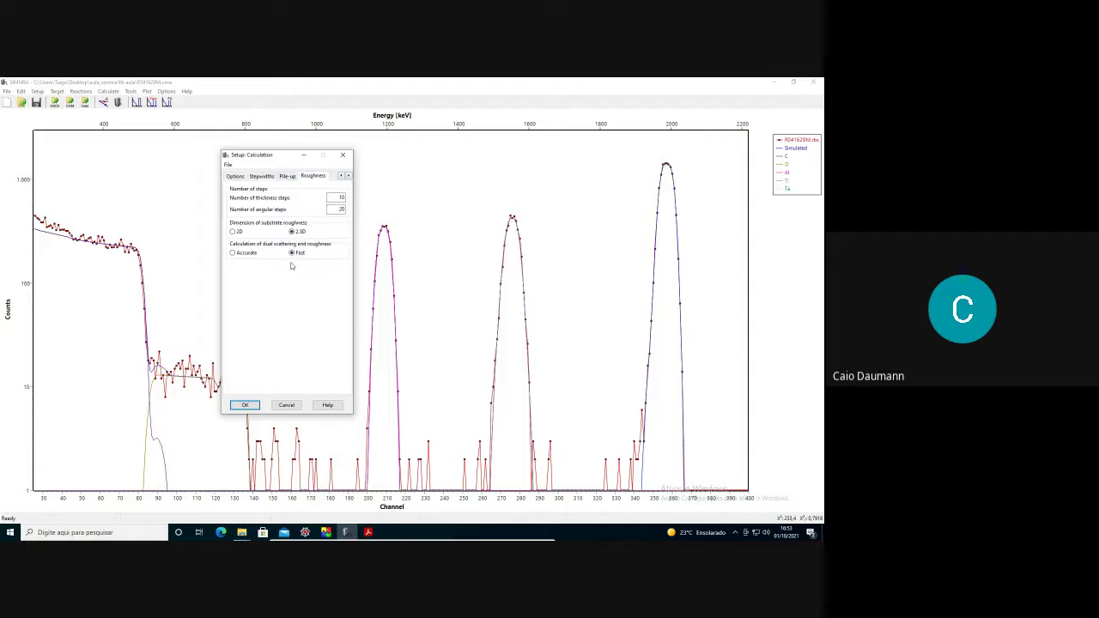
click(289, 177)
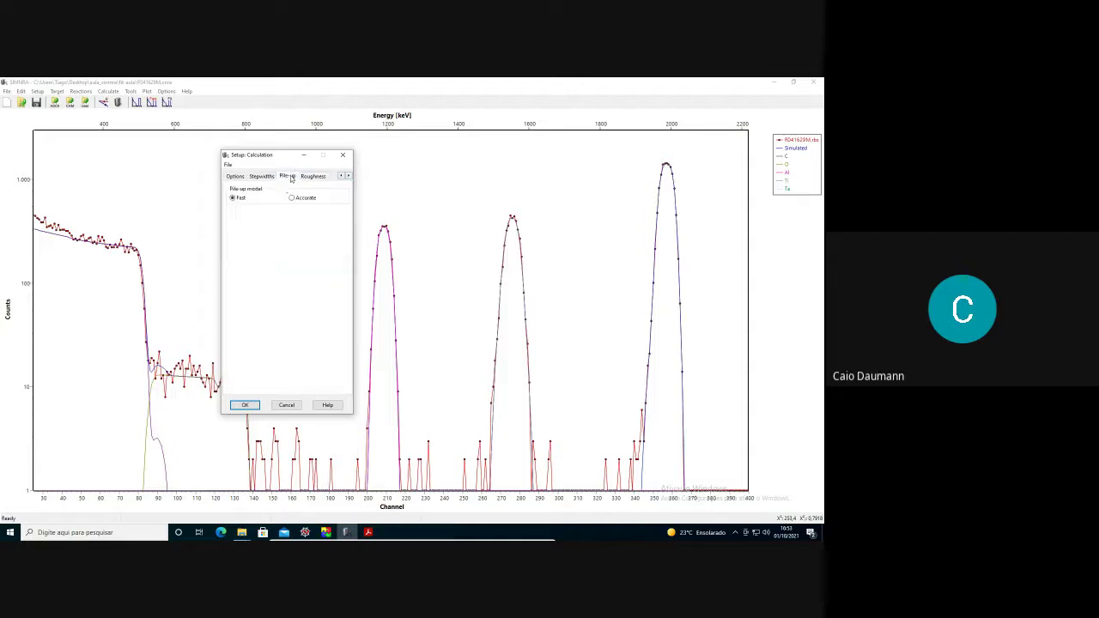
click(262, 177)
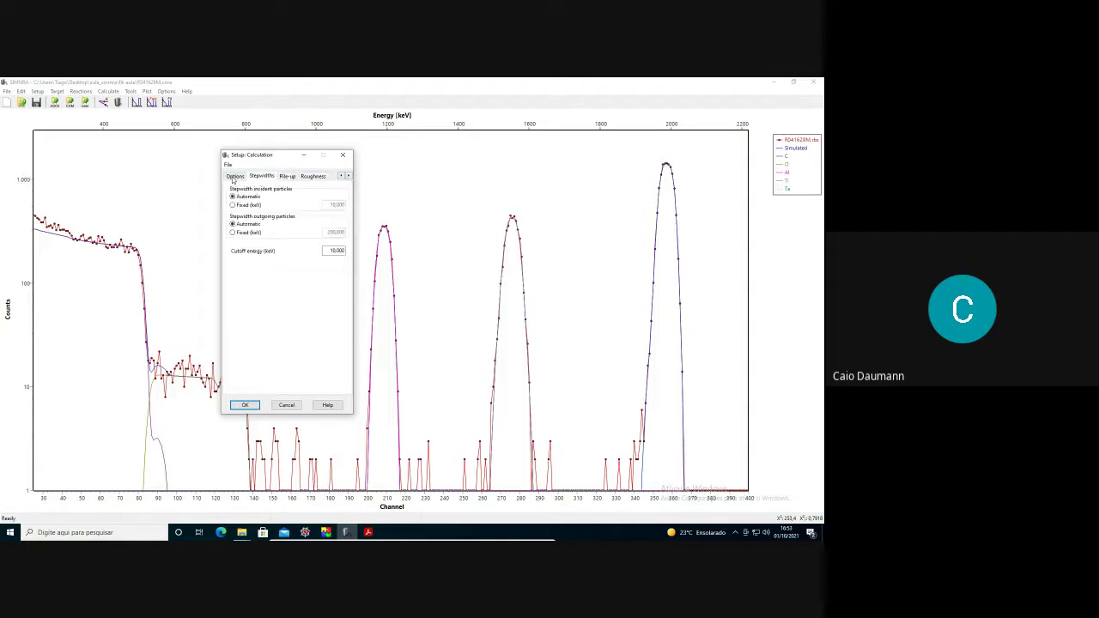
click(233, 178)
click(341, 176)
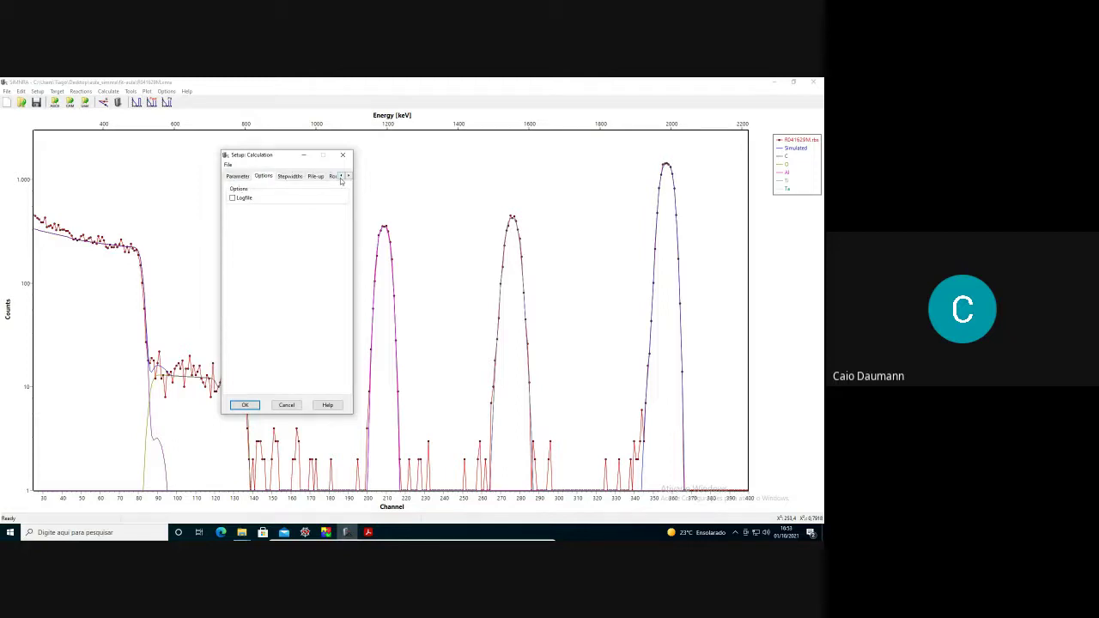
click(239, 176)
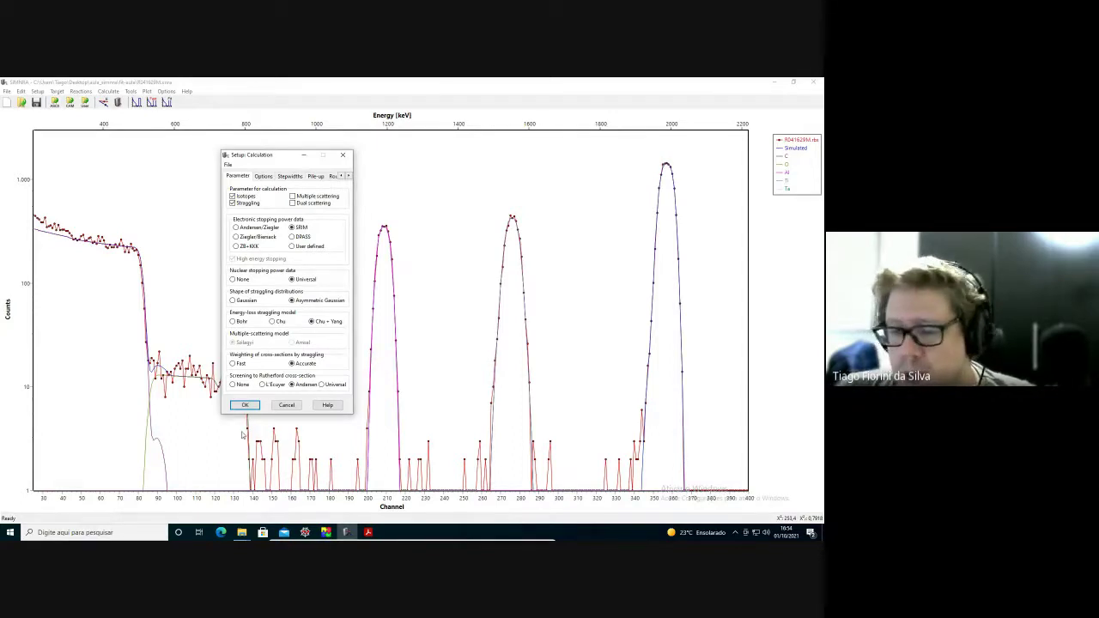
click(286, 405)
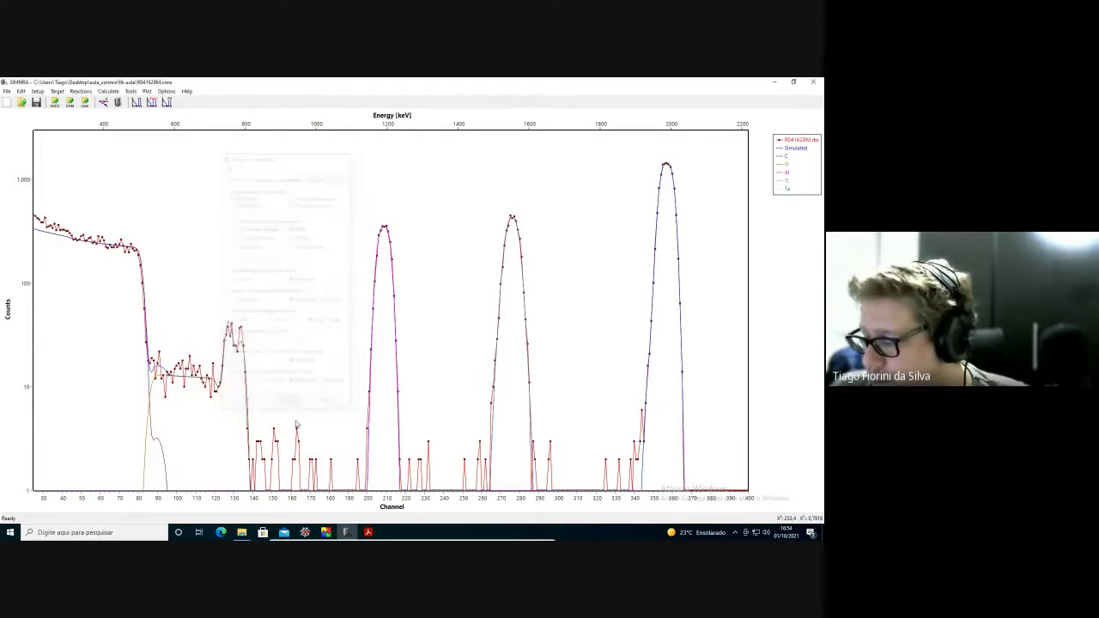
- Switch to the SIMNRA User's Guide in Acrobat Reader, read section 4.9, Multiple and plural scattering, and mark "(small angle)" in heading 4.9.2
click(367, 533)
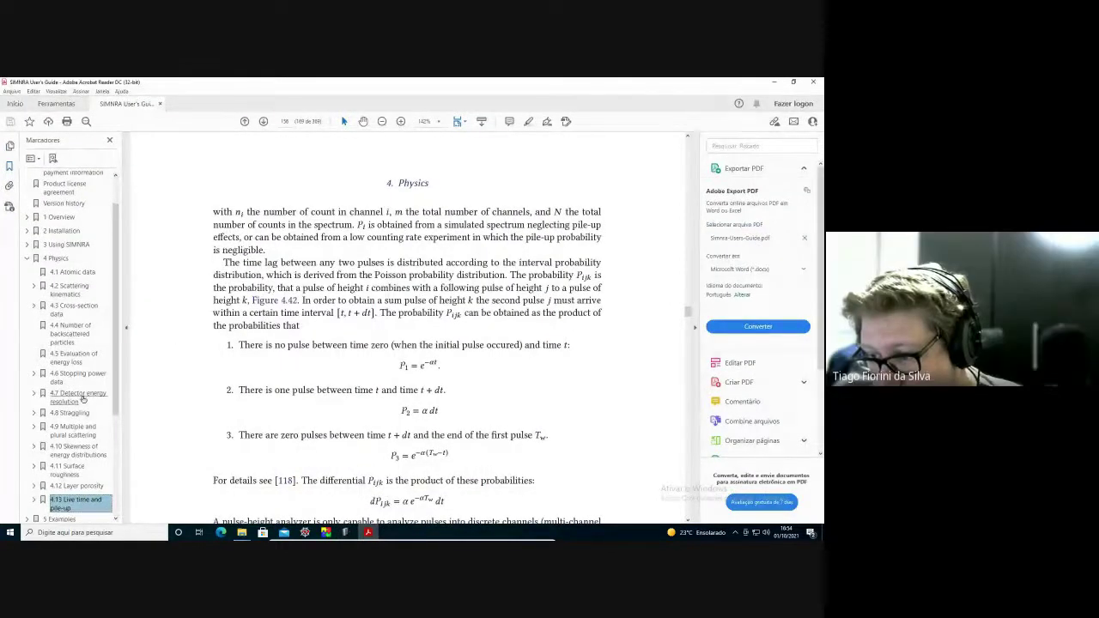
click(82, 432)
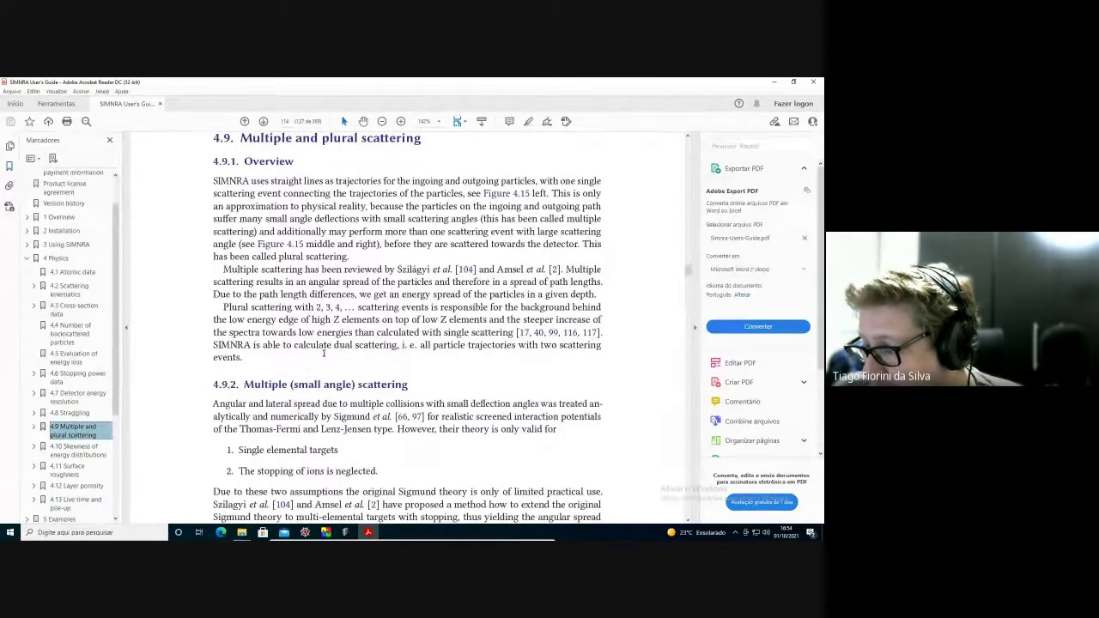
scroll(323, 353, down, 2)
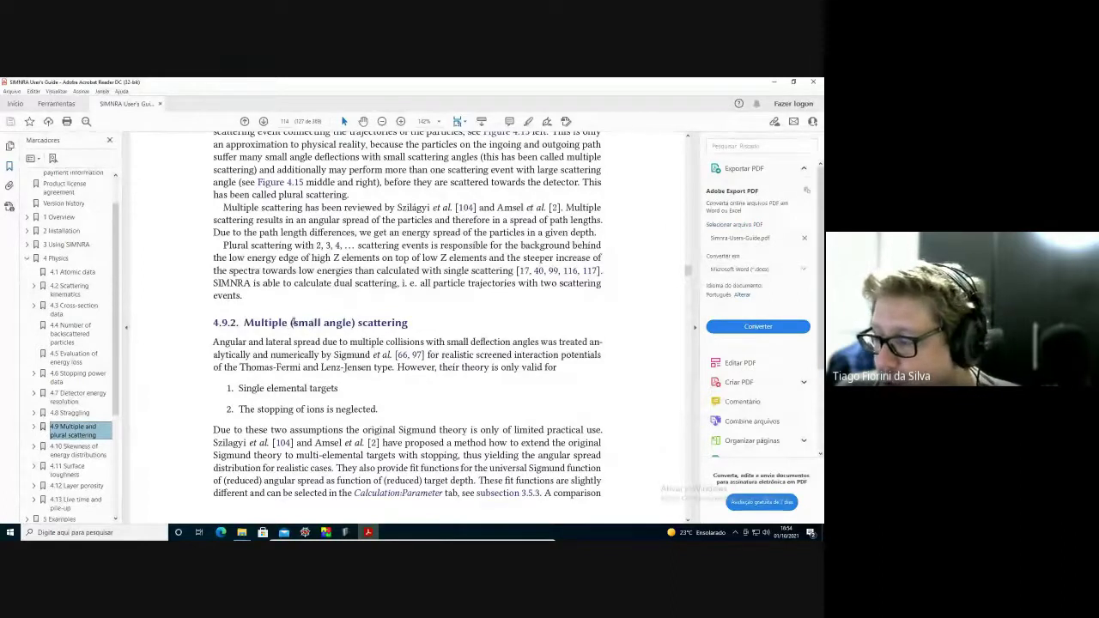
drag(291, 322, 354, 325)
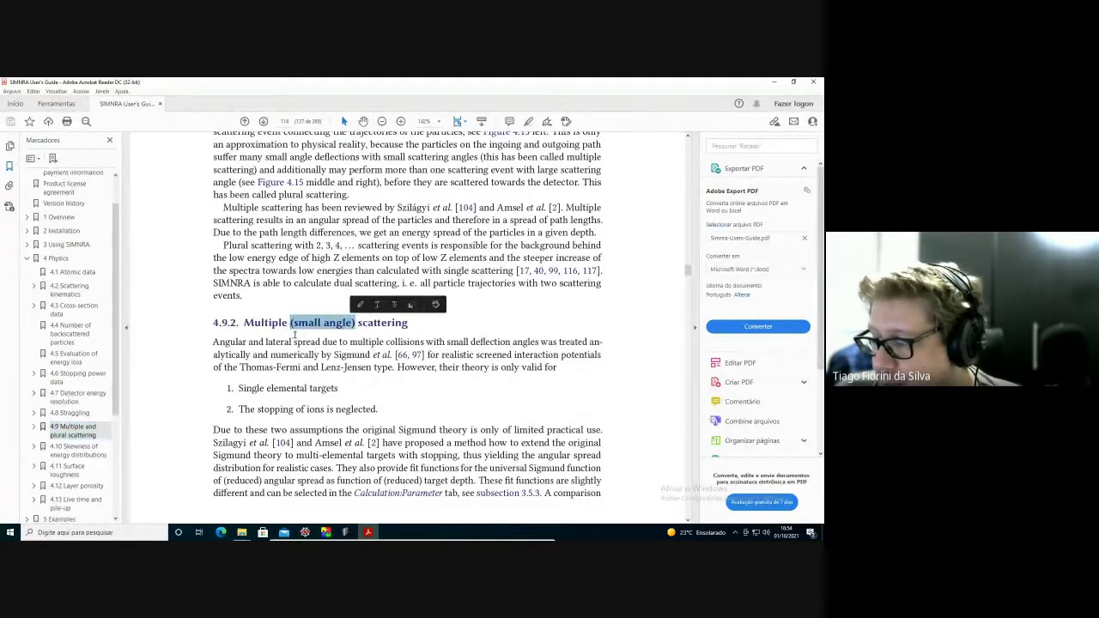
- Read the rest of section 4.9.2 on multiple scattering and mark "Plural" and "large angle" in heading 4.9.3
scroll(315, 352, down, 3)
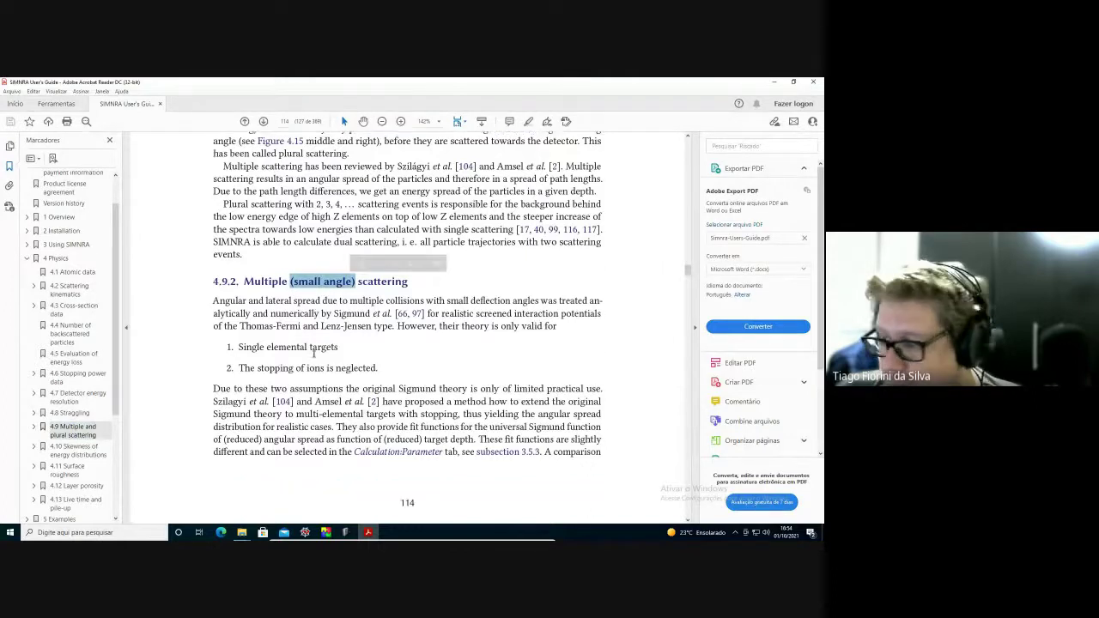
scroll(314, 352, down, 15)
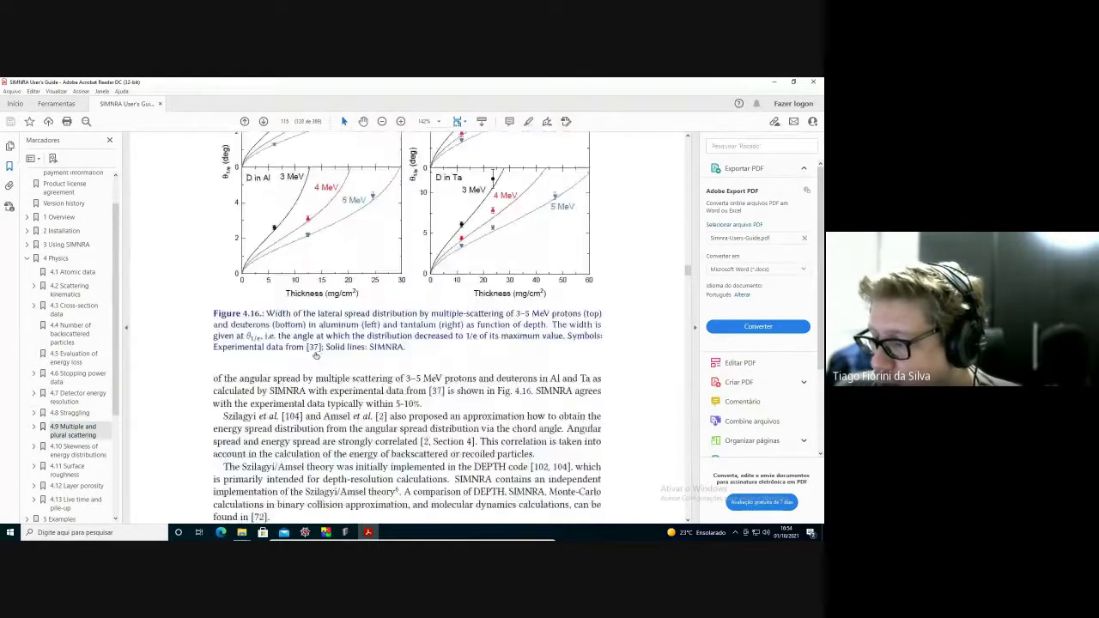
scroll(314, 352, down, 3)
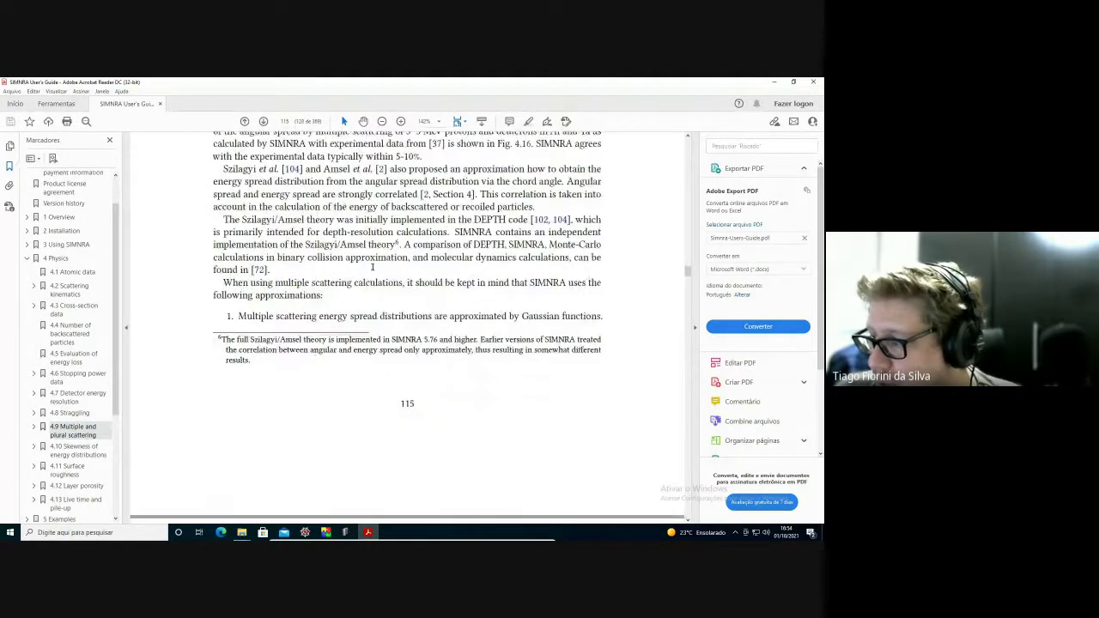
scroll(273, 283, down, 12)
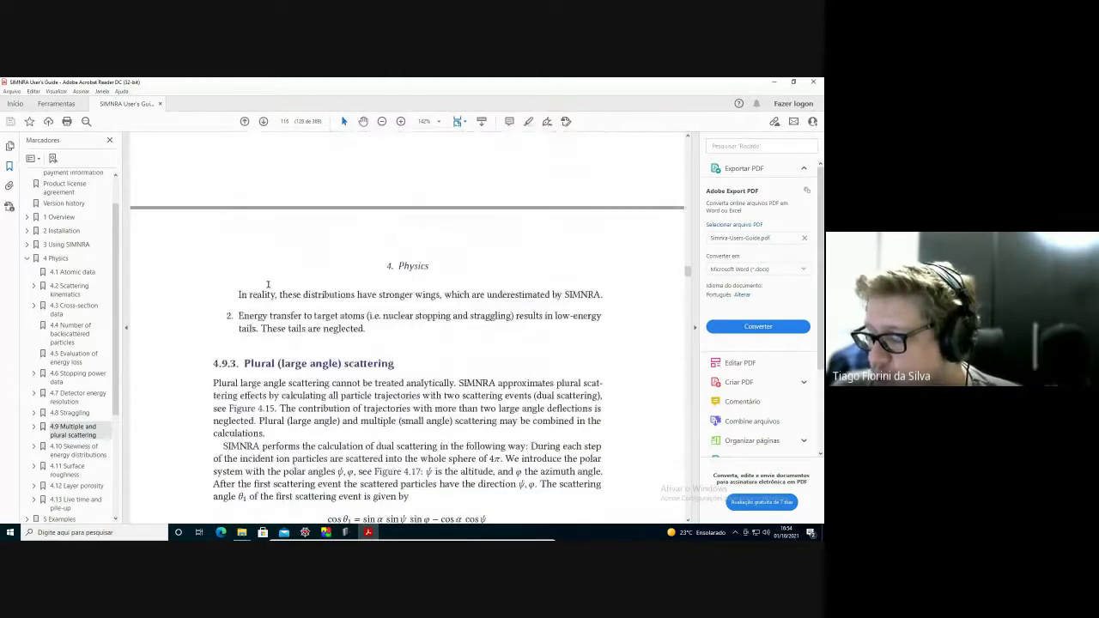
scroll(269, 284, up, 1)
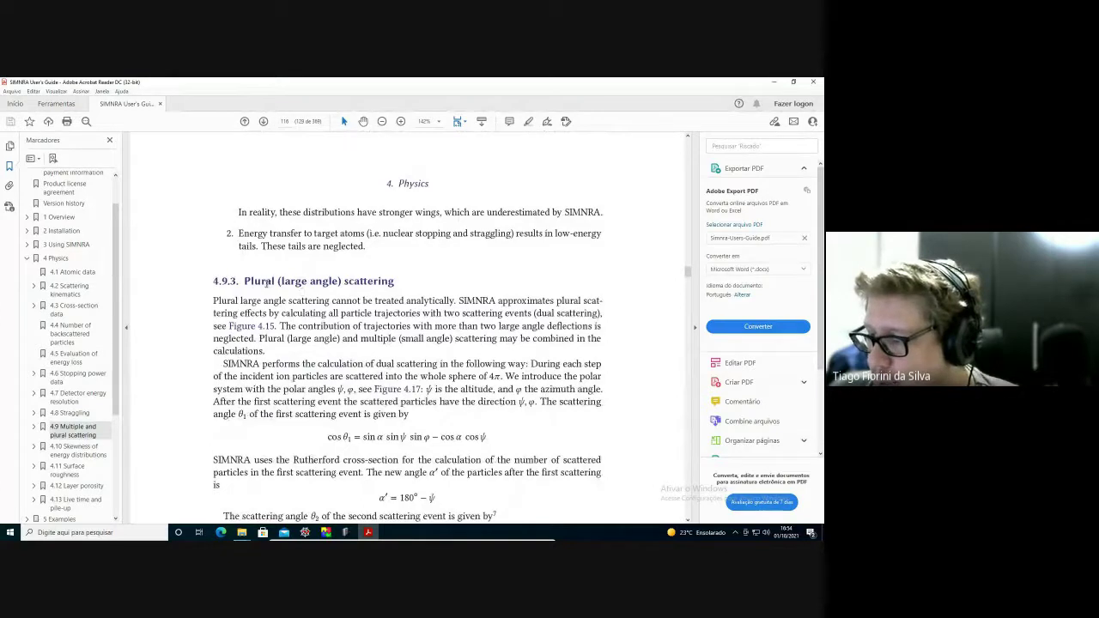
drag(244, 280, 278, 281)
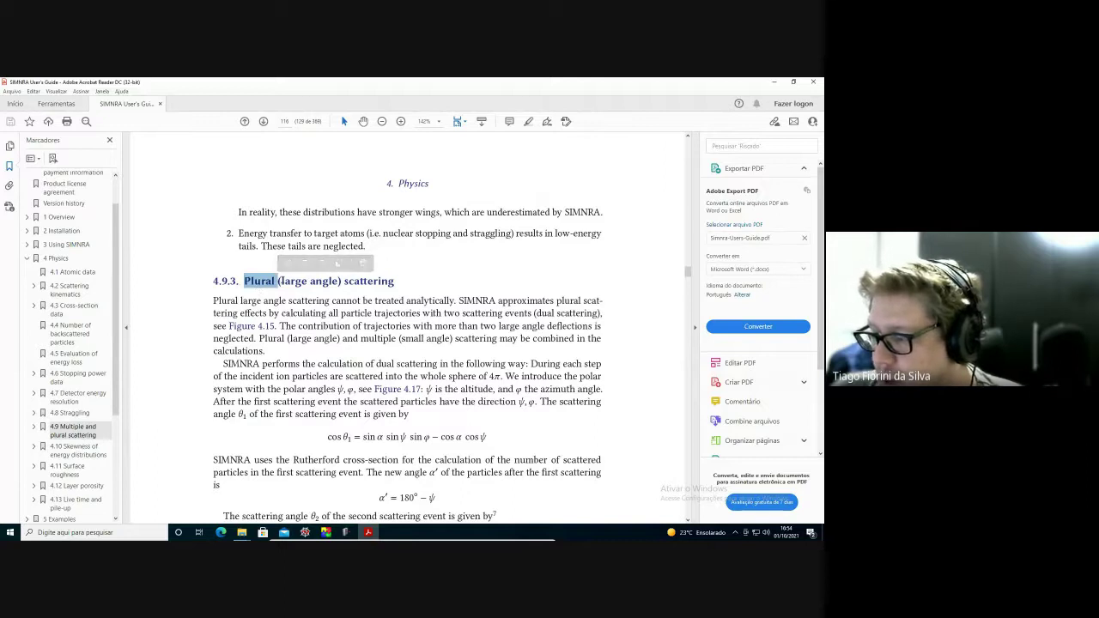
drag(280, 282, 335, 284)
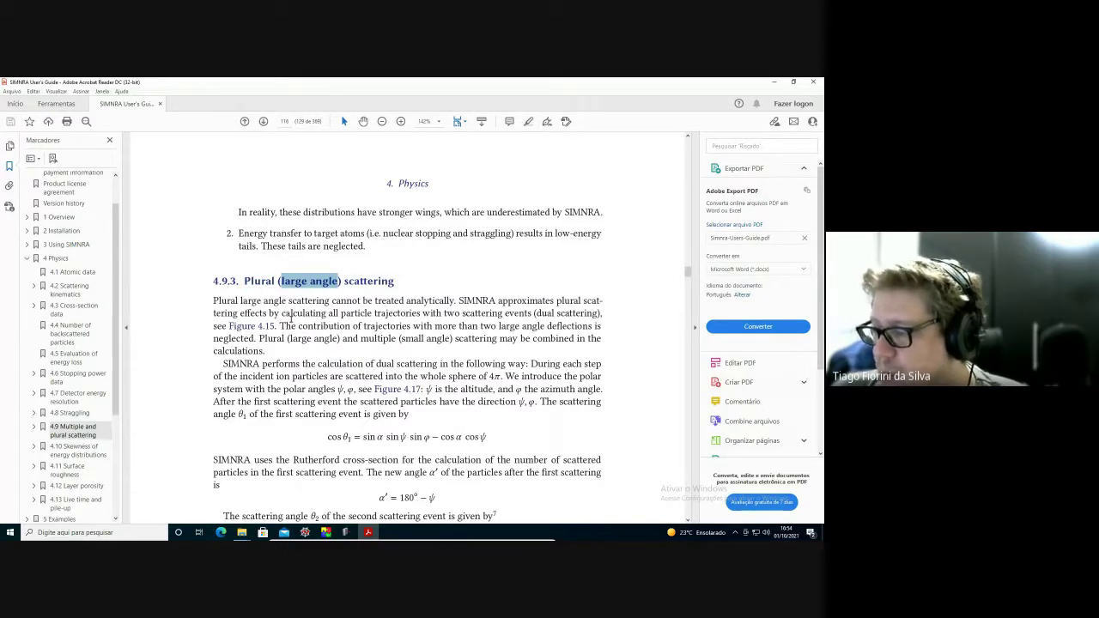
- Read section 4.9.3 on plural scattering and examine Figures 4.17 and 4.18 on dual scattering
scroll(323, 333, down, 2)
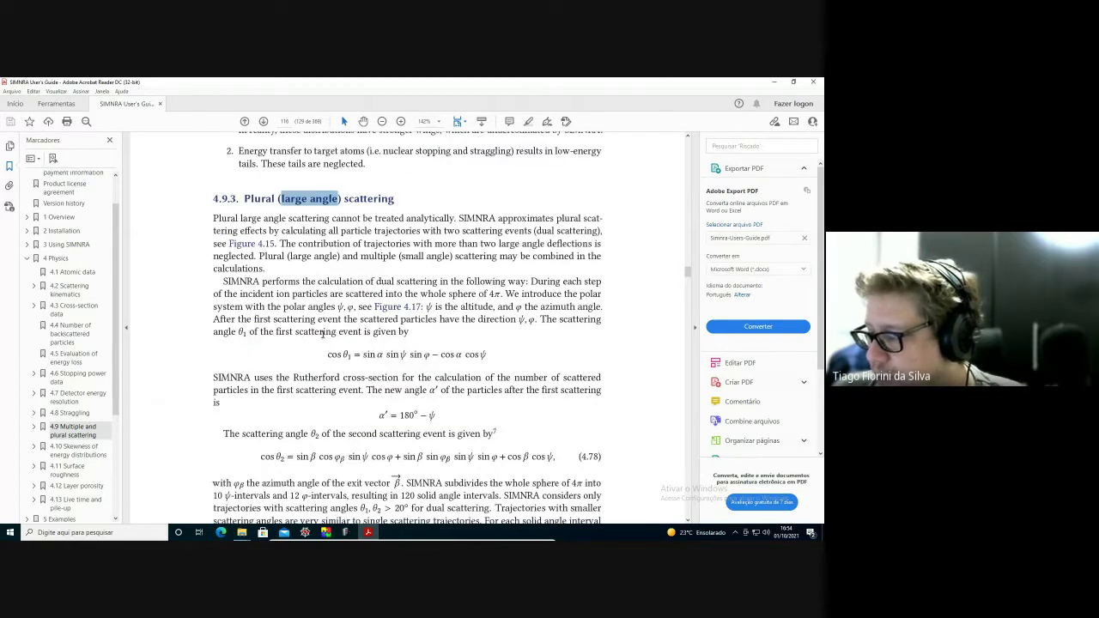
scroll(323, 333, down, 20)
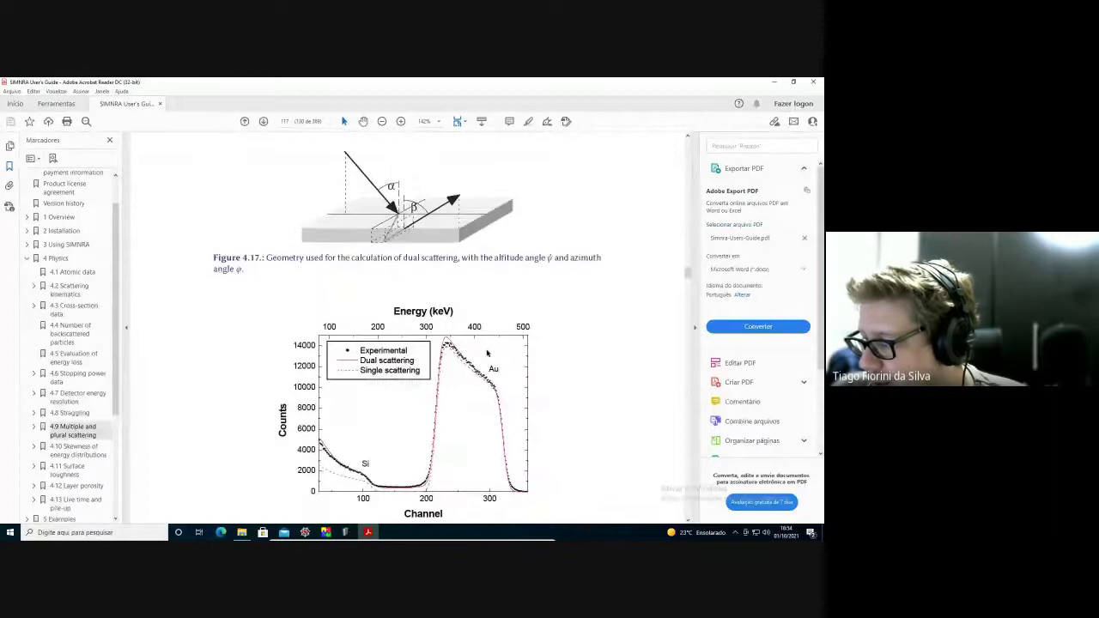
scroll(487, 353, down, 2)
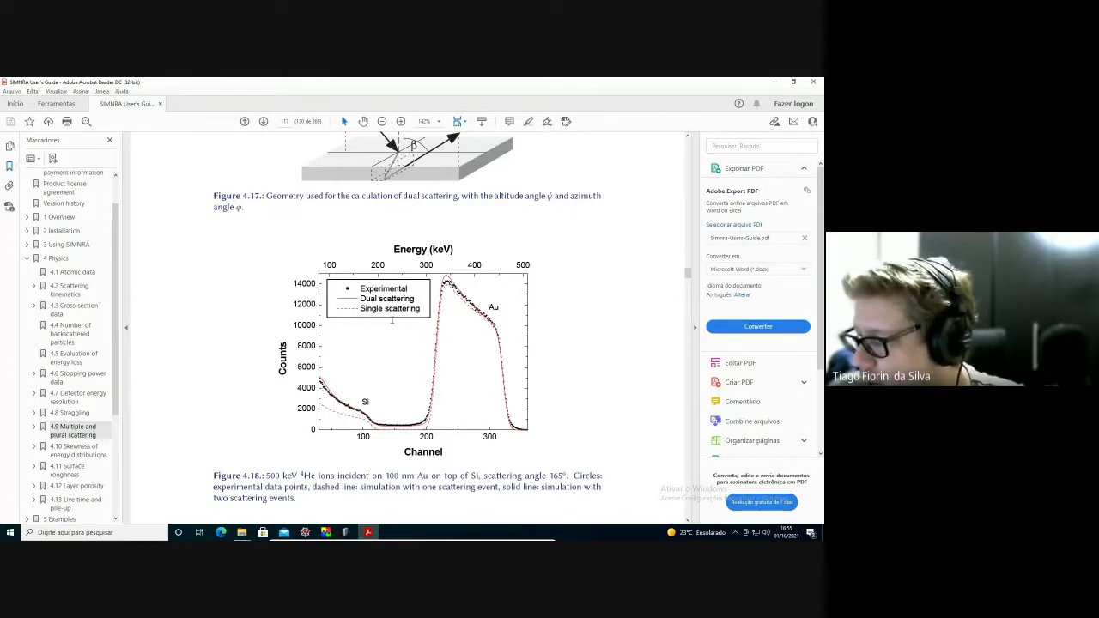
scroll(588, 296, down, 2)
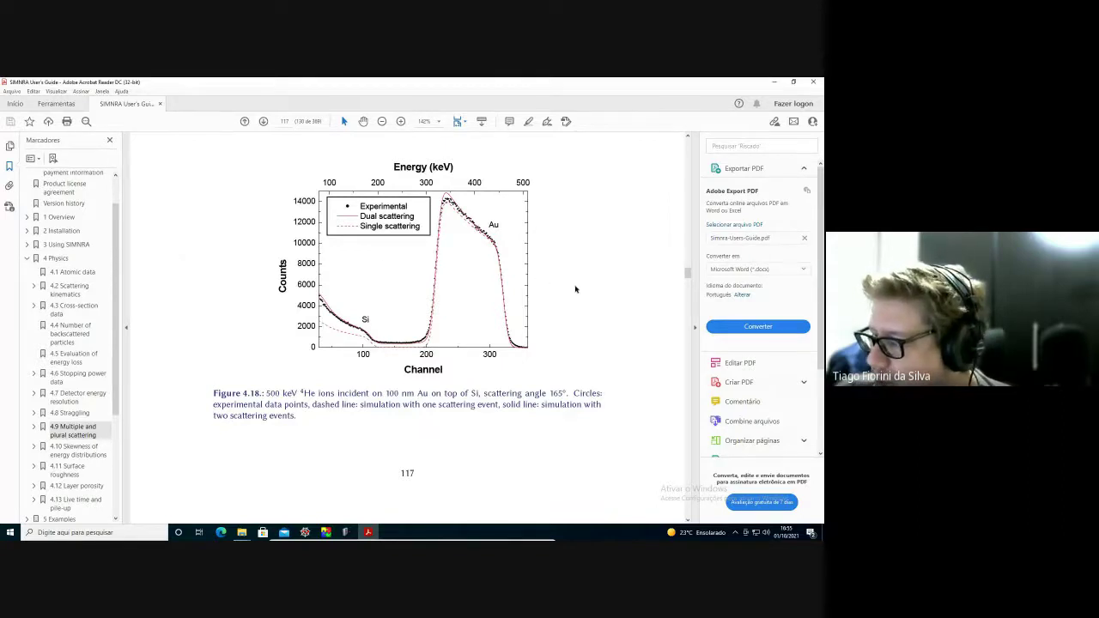
scroll(575, 292, down, 3)
scroll(576, 294, down, 7)
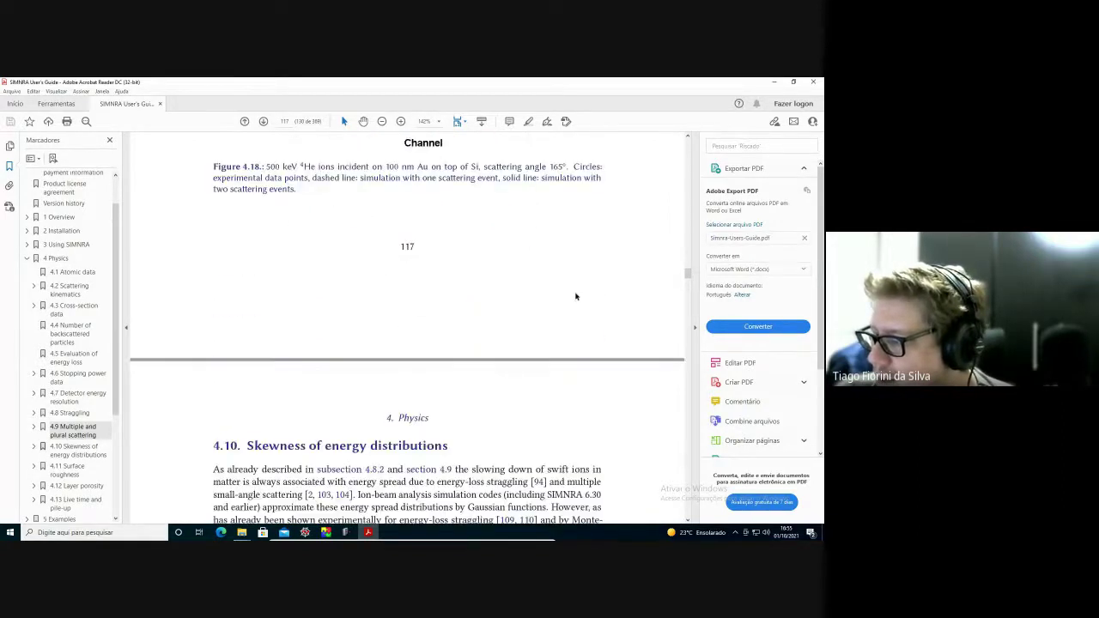
scroll(575, 296, up, 6)
scroll(576, 296, up, 3)
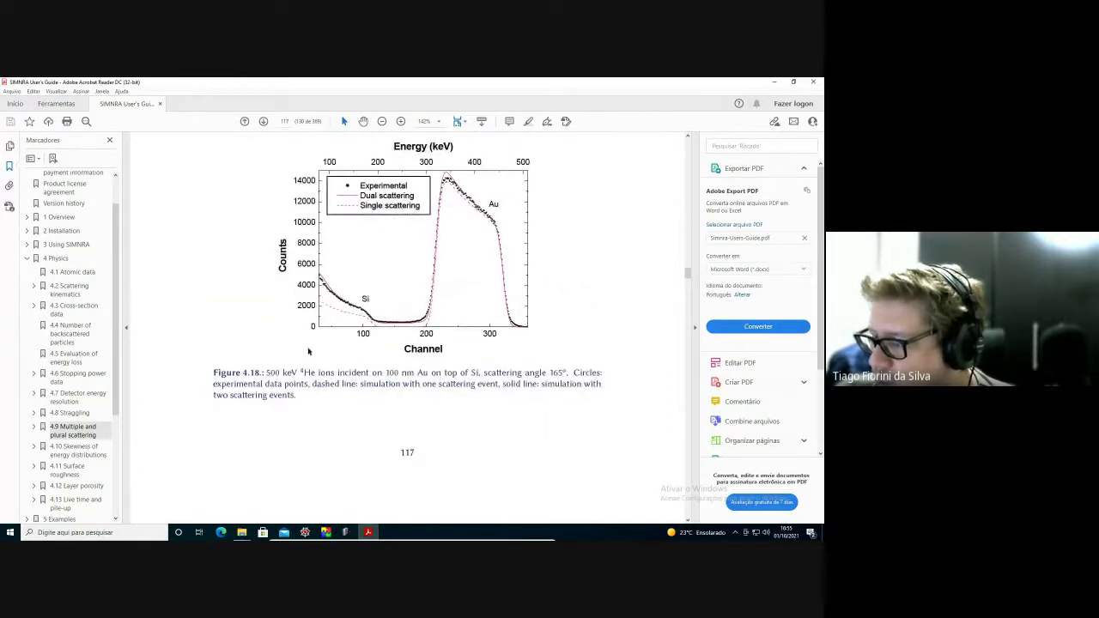
- Go back over the multiple and plural scattering text, and inspect the single and dual scattering curves of Figure 4.18 at higher magnification
scroll(349, 364, up, 5)
scroll(349, 364, up, 20)
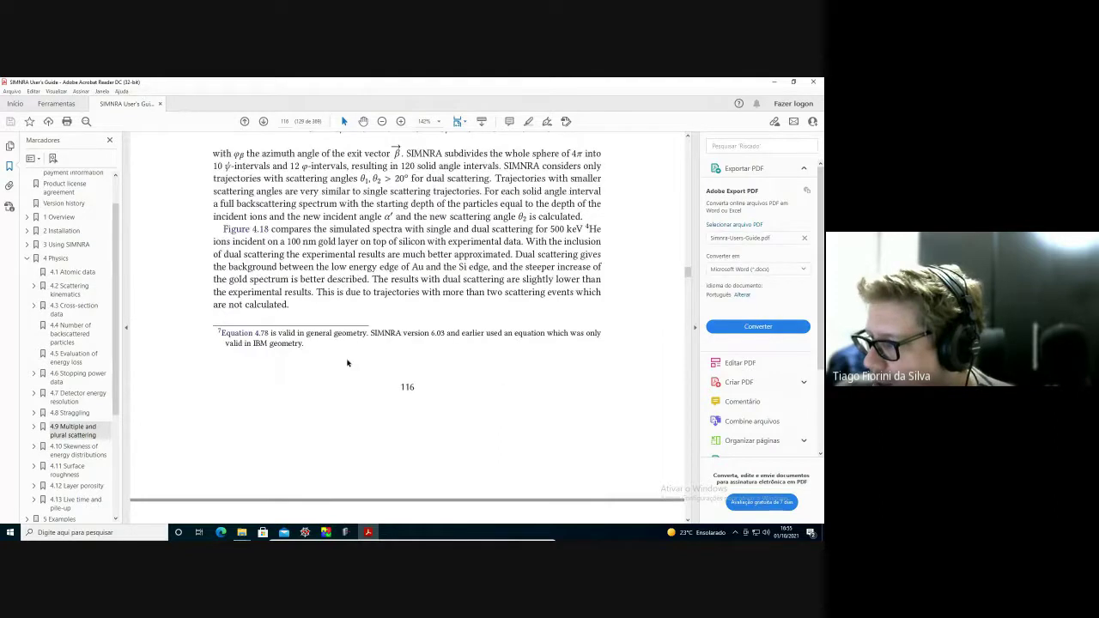
scroll(348, 361, up, 4)
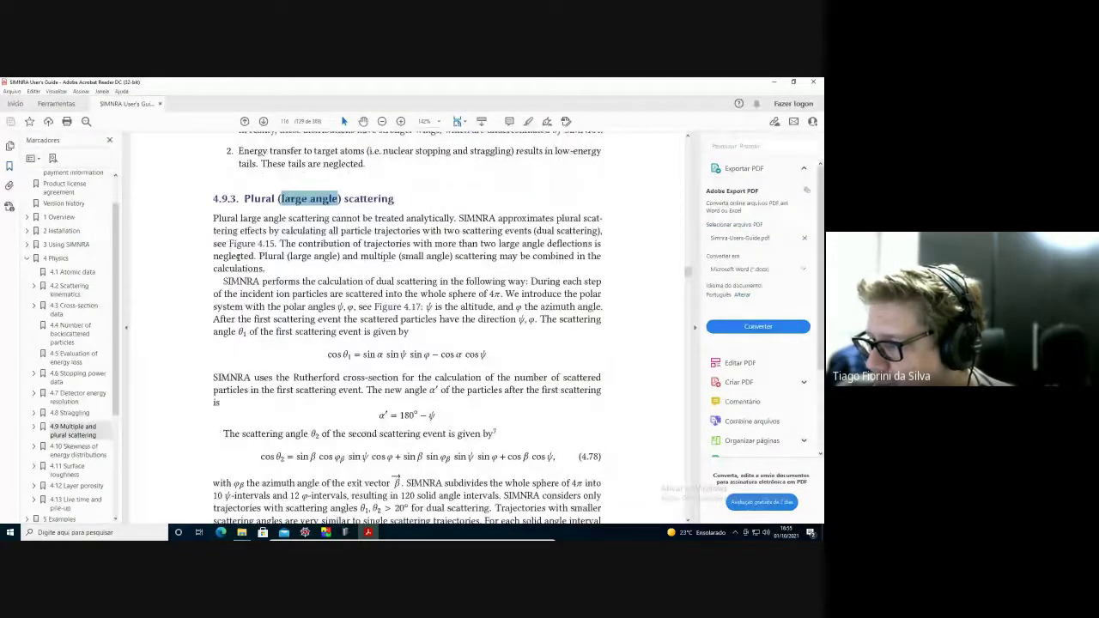
scroll(464, 228, up, 18)
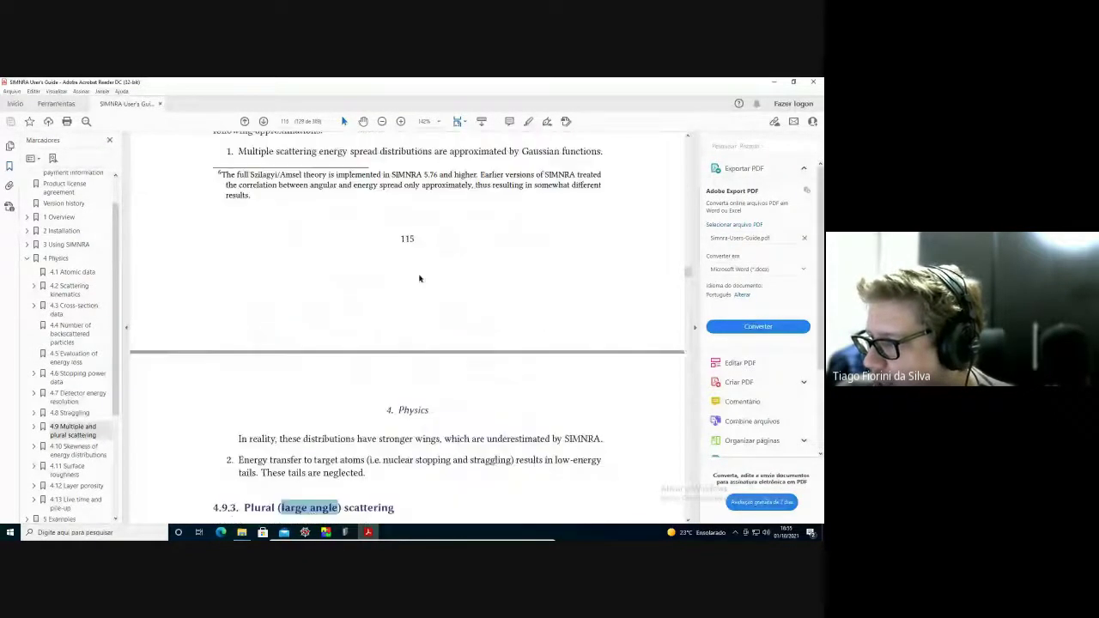
scroll(419, 275, up, 1)
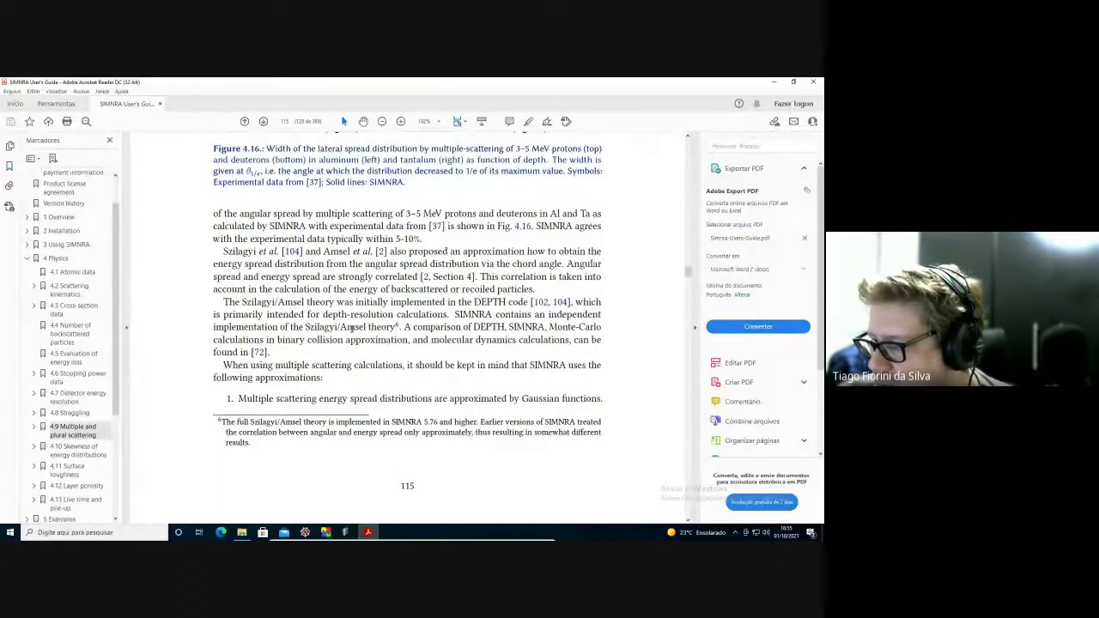
scroll(455, 358, down, 20)
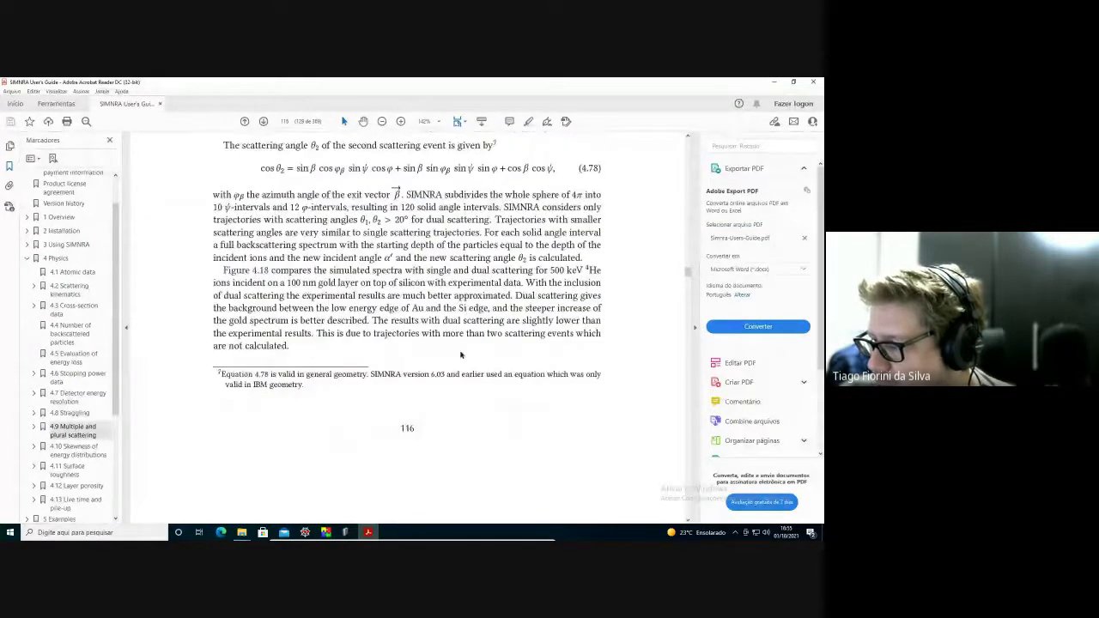
scroll(460, 355, down, 15)
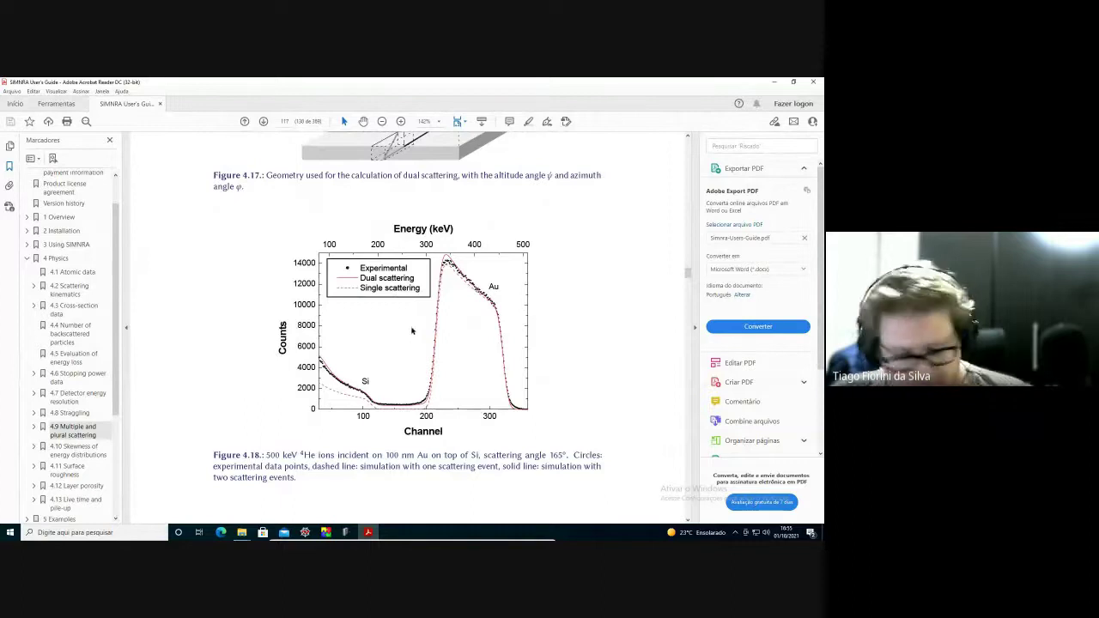
scroll(439, 343, up, 3)
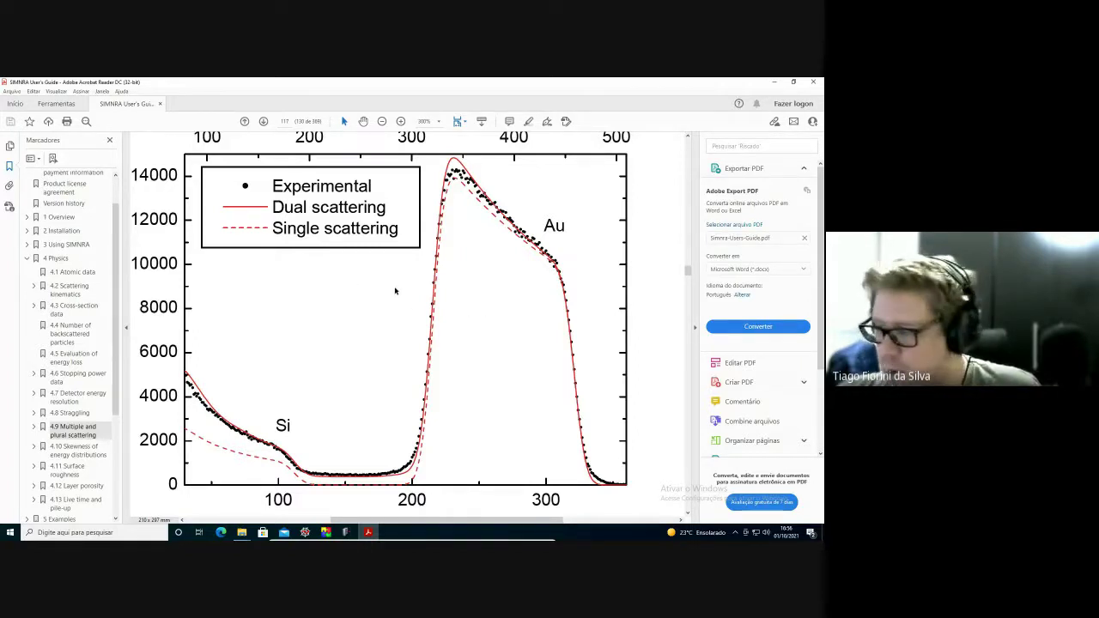
scroll(395, 291, down, 2)
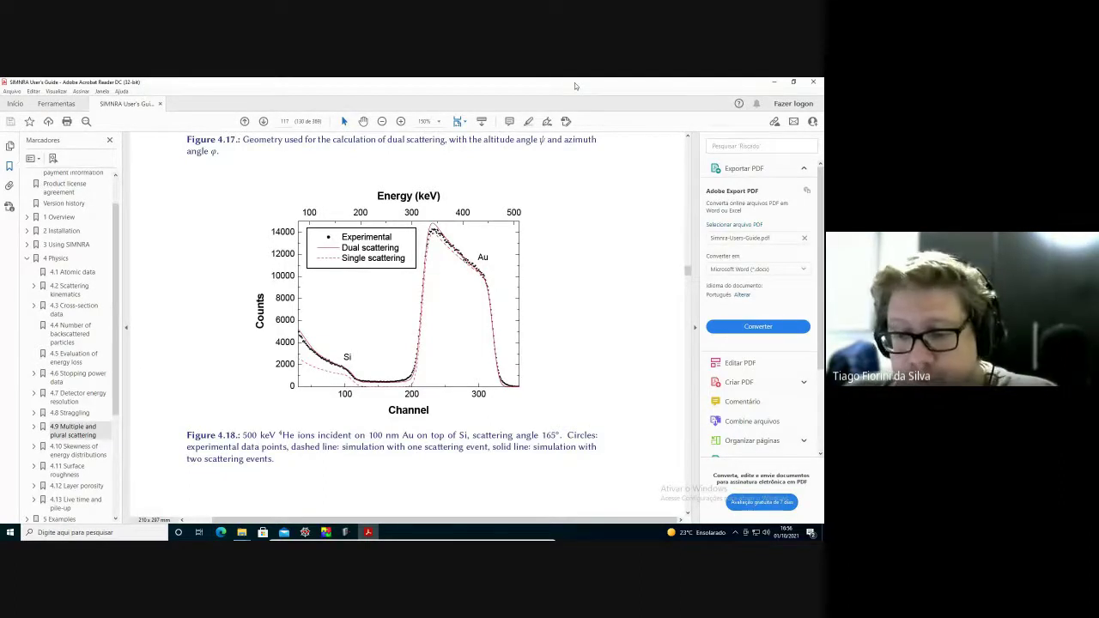
- Return to SIMNRA and show the smoothed experimental spectrum in the plot
click(775, 81)
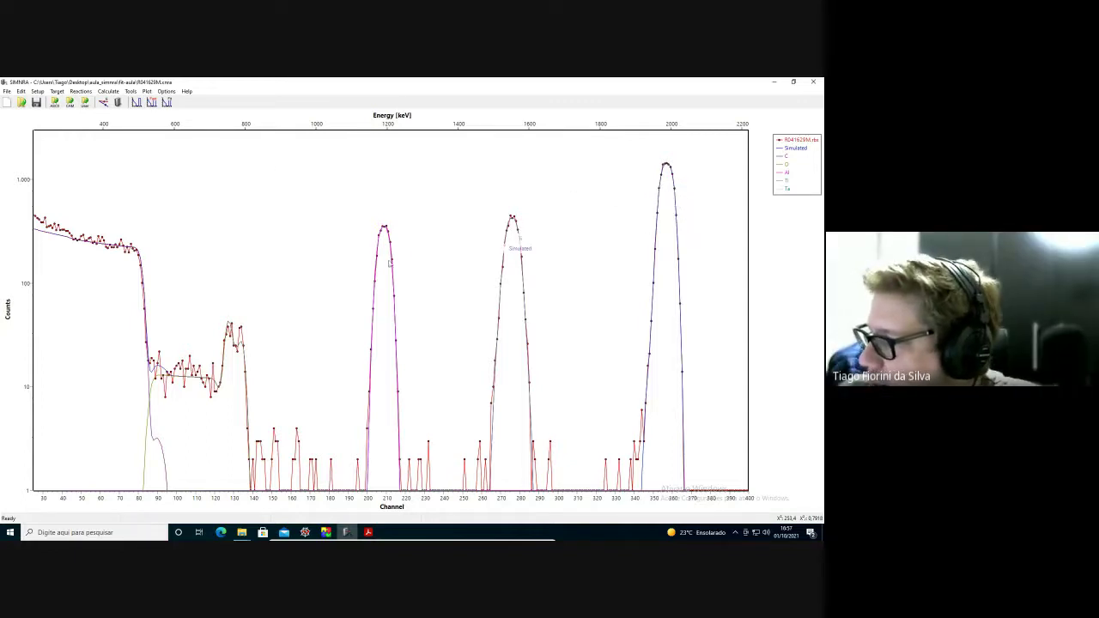
click(147, 91)
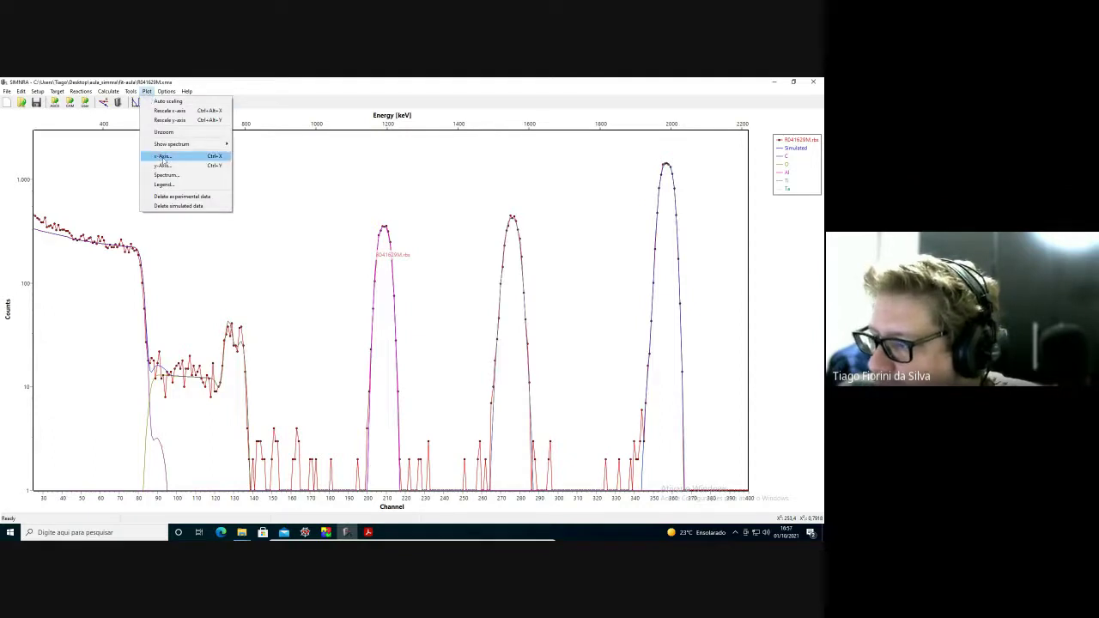
mouse_move(184, 148)
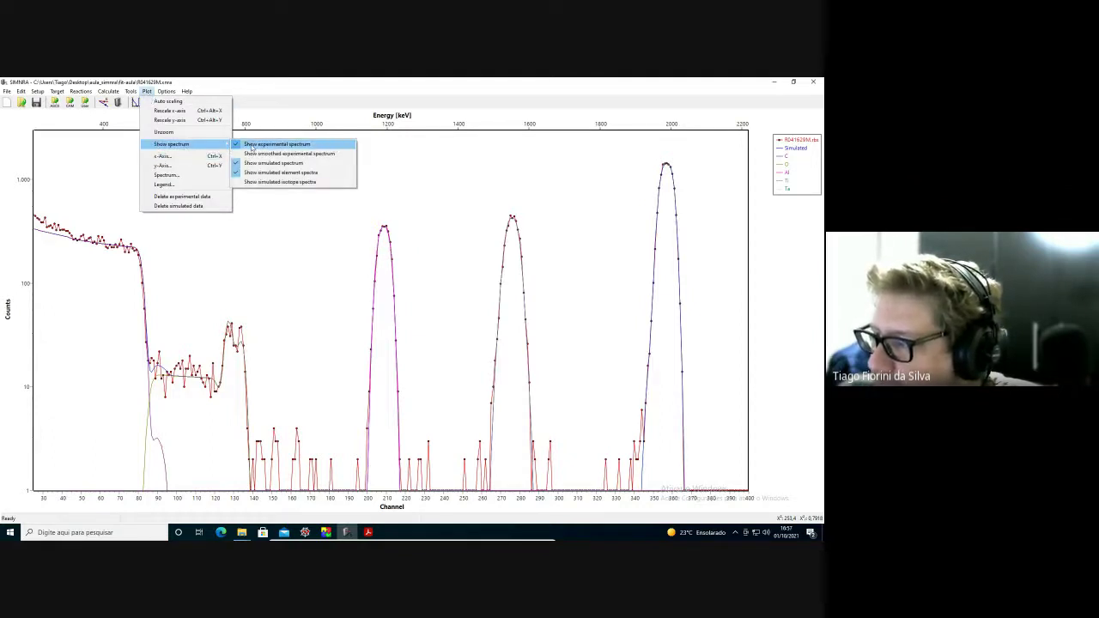
click(313, 157)
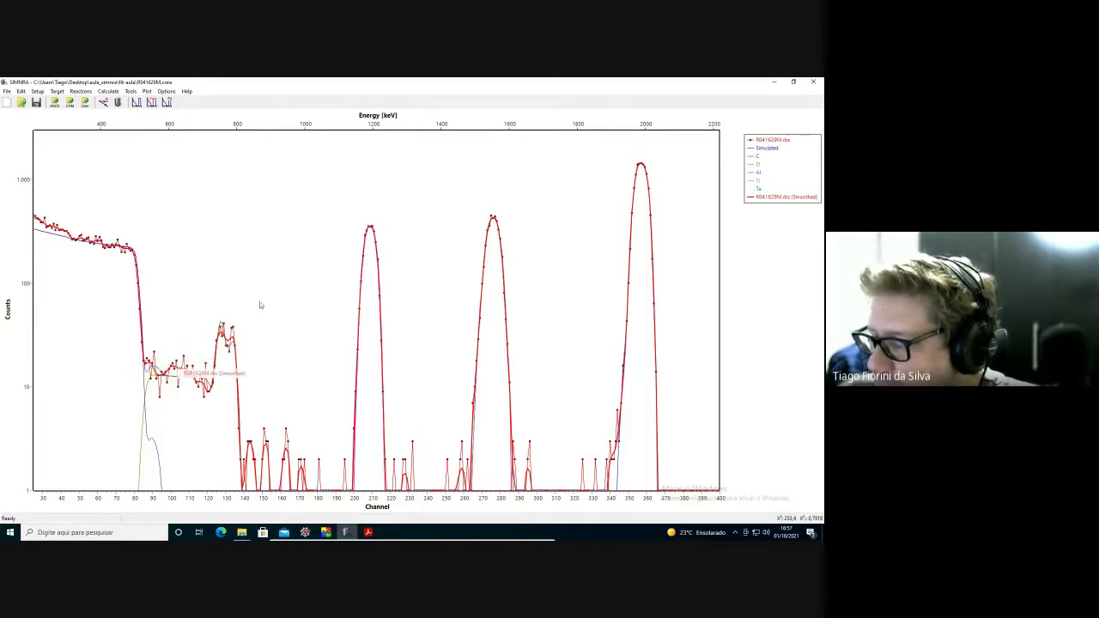
- Hide the smoothed experimental spectrum again and look over the remaining spectrum display options
click(146, 92)
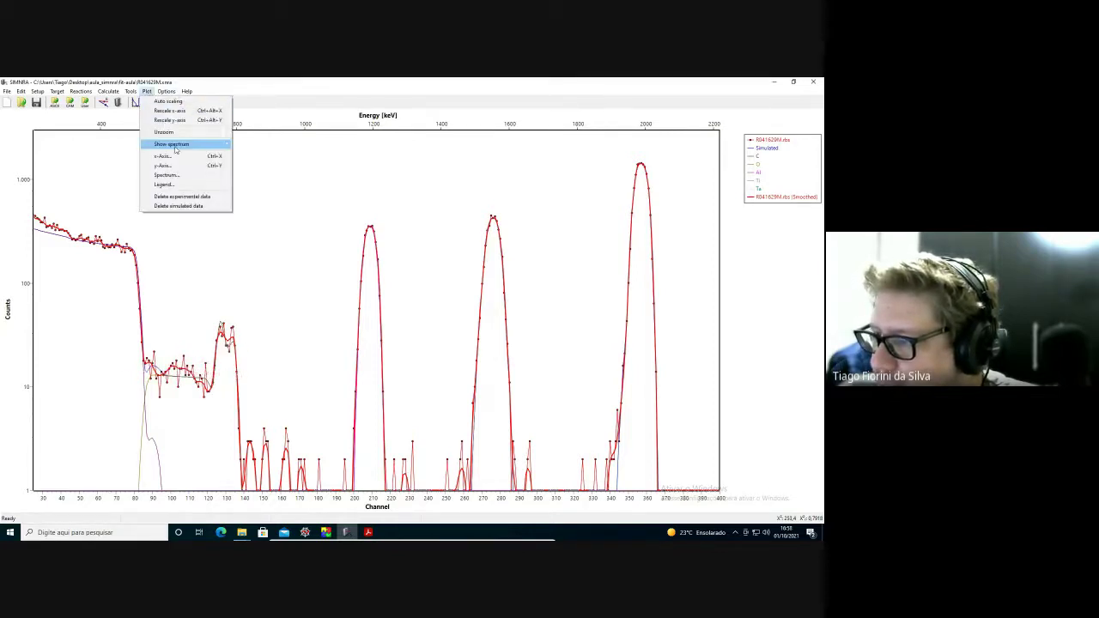
mouse_move(176, 146)
click(257, 154)
click(147, 91)
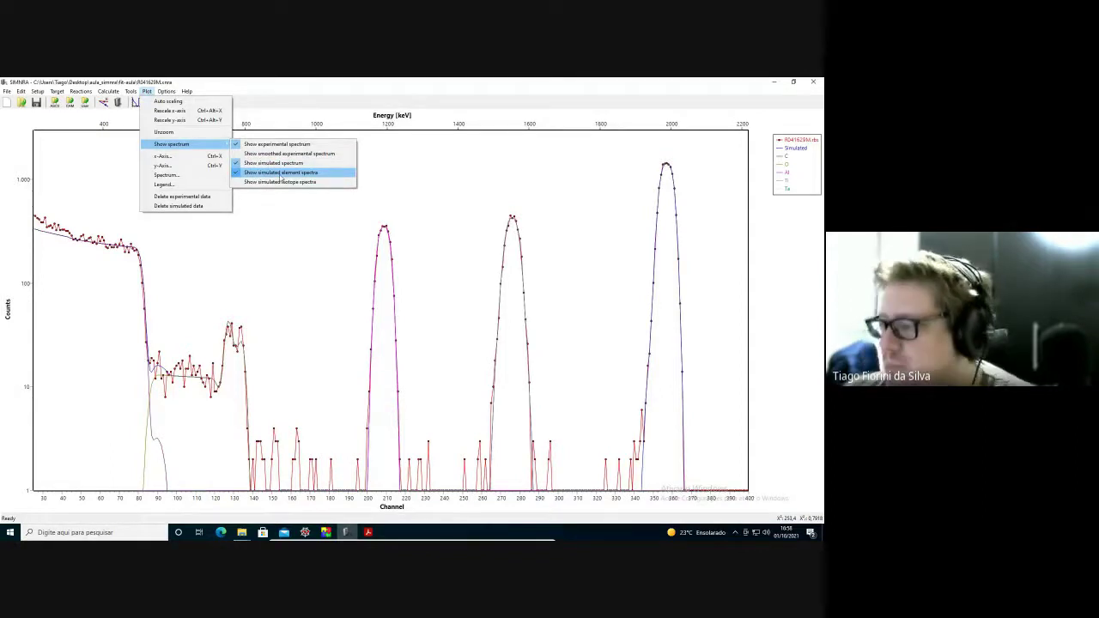
click(417, 234)
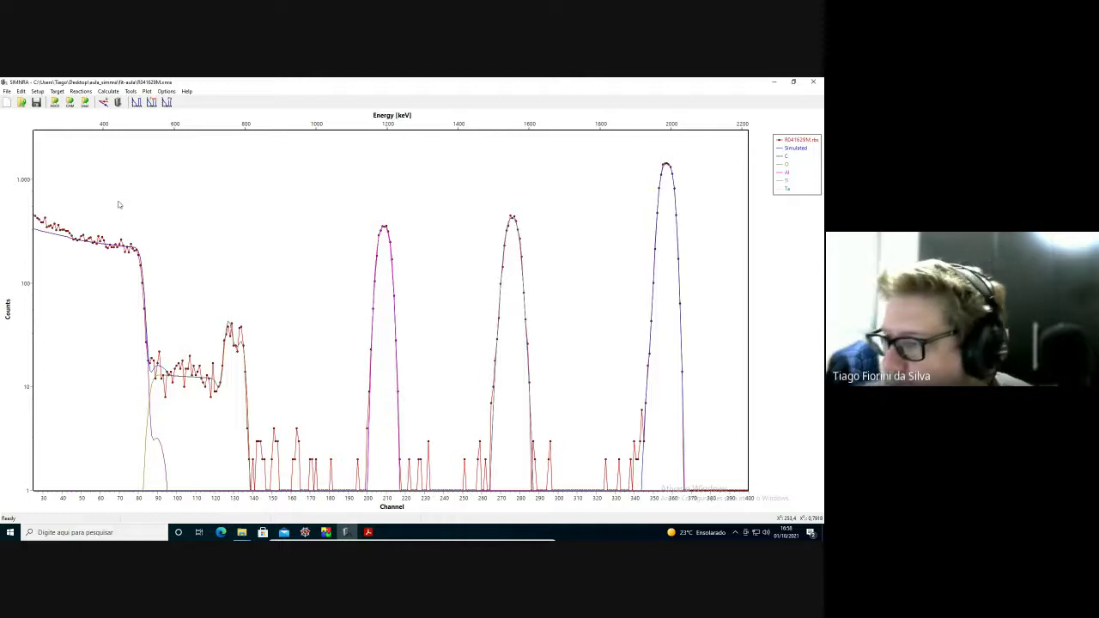
- Review the directories, saving, spectrum data format and print preferences, and leave them without changes
click(166, 91)
mouse_move(147, 92)
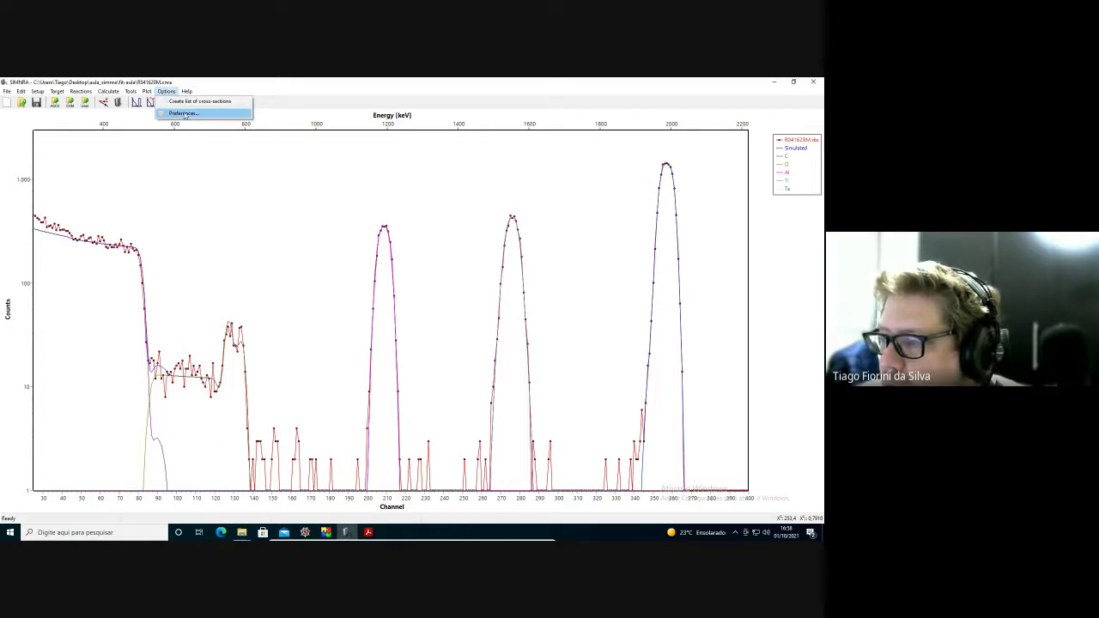
click(184, 115)
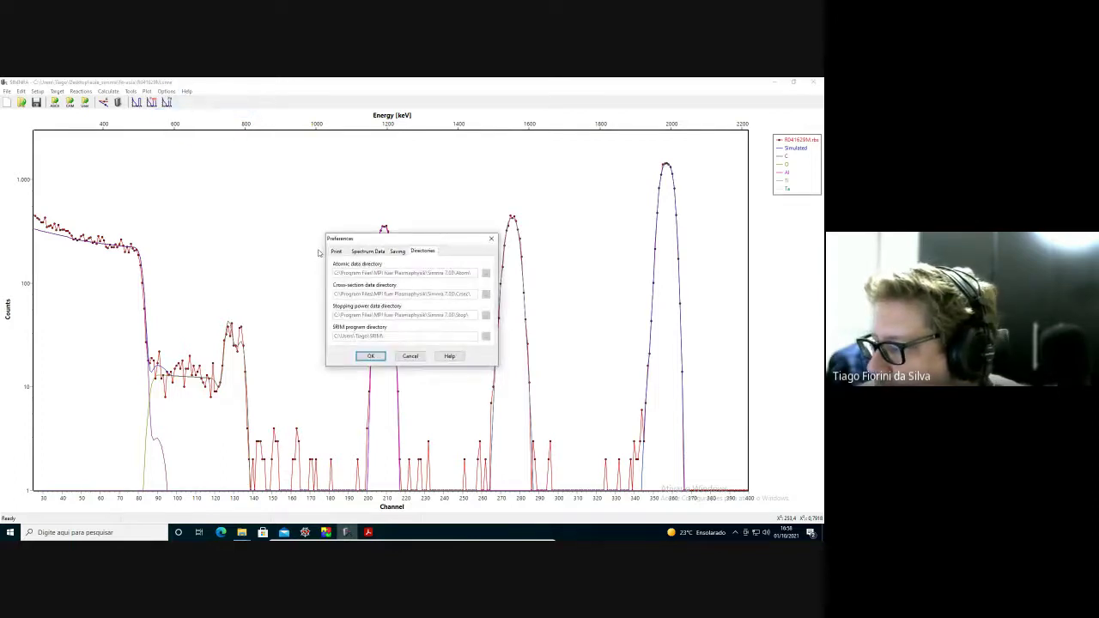
click(398, 251)
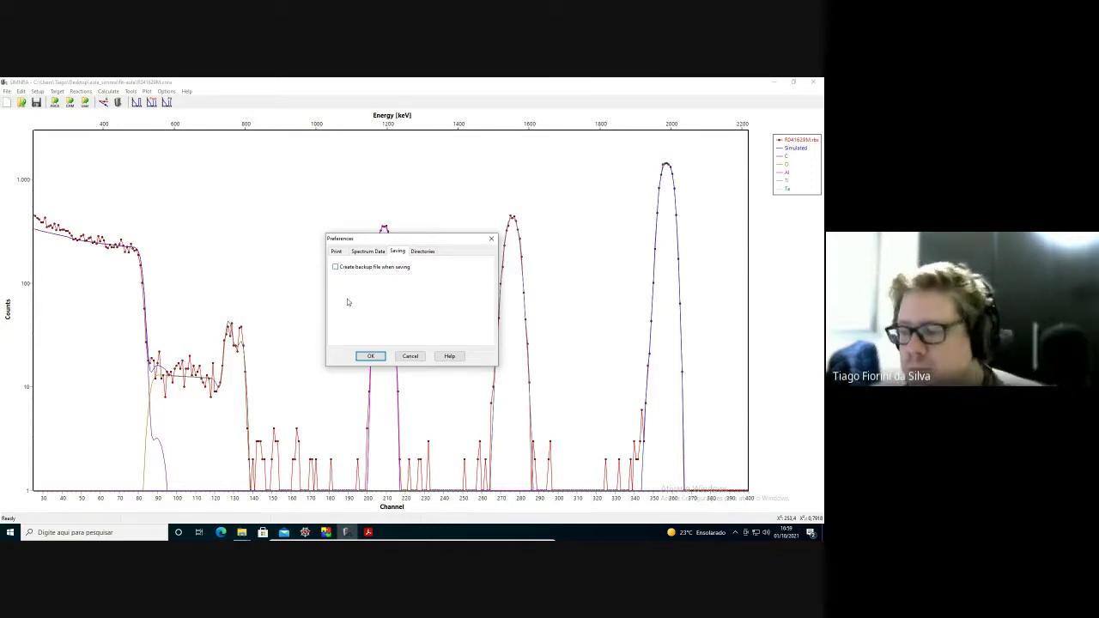
click(364, 252)
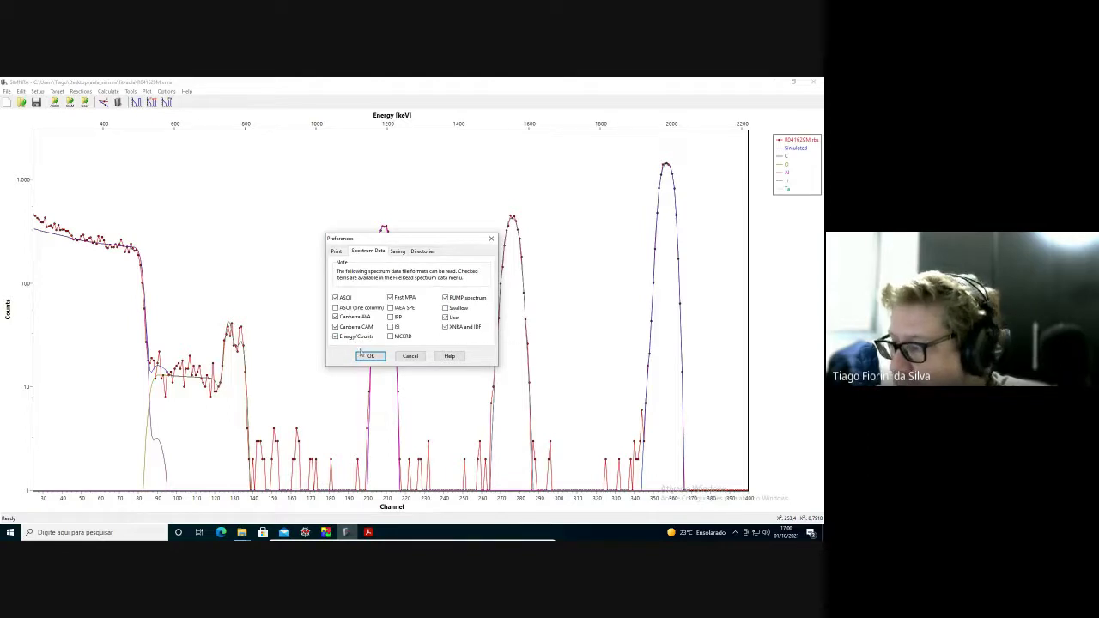
click(344, 252)
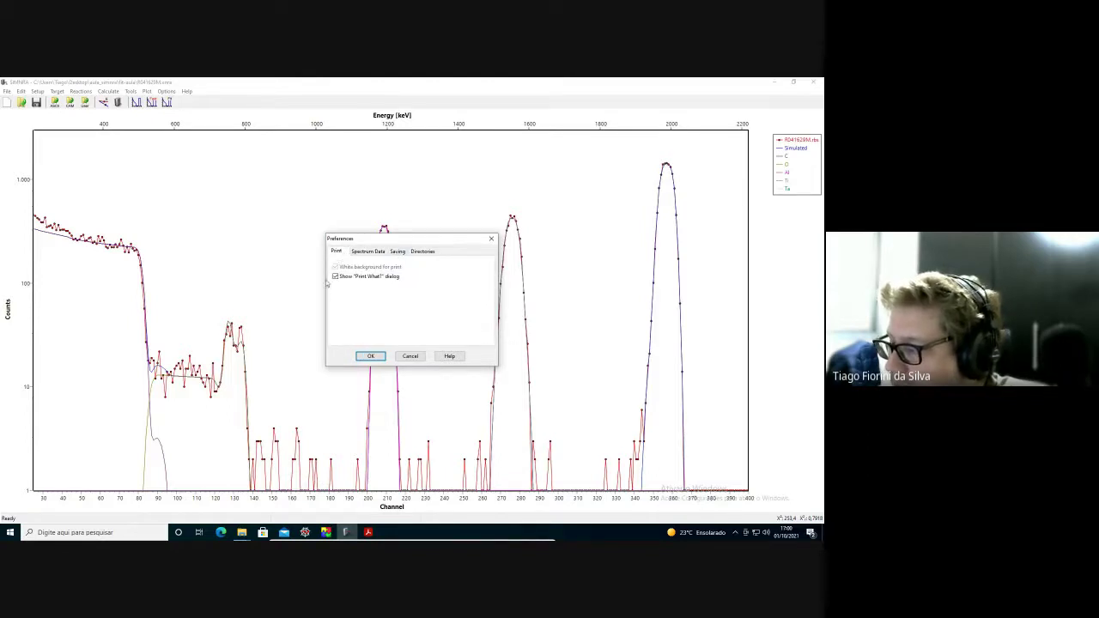
click(409, 356)
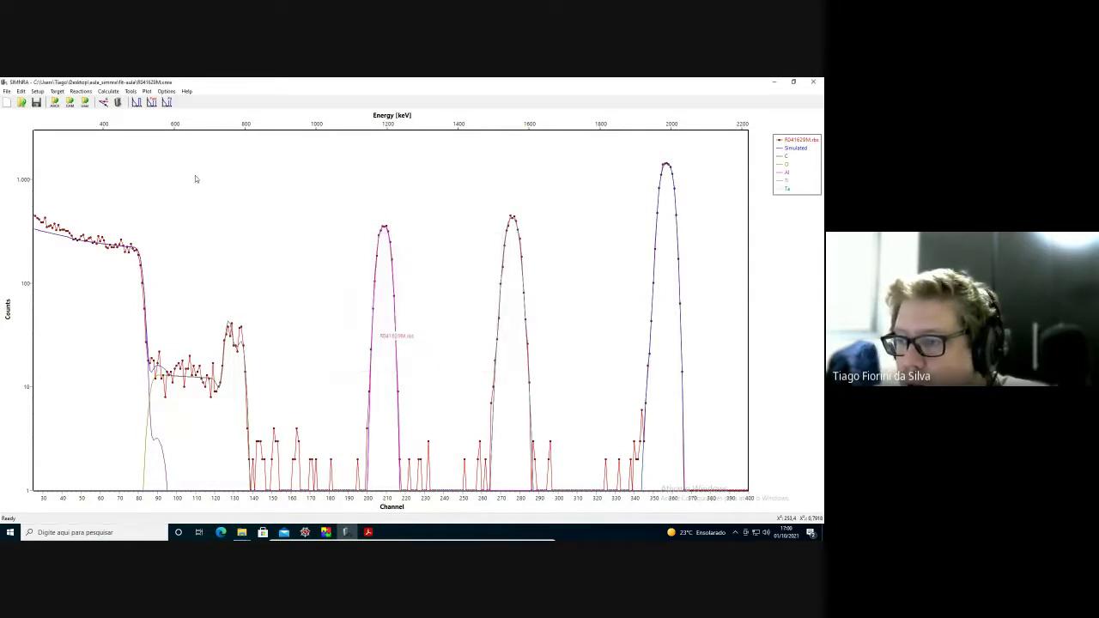
- Open the fit settings, move them clear of the peaks, and set the first fit region from channel 180 to 380
click(167, 103)
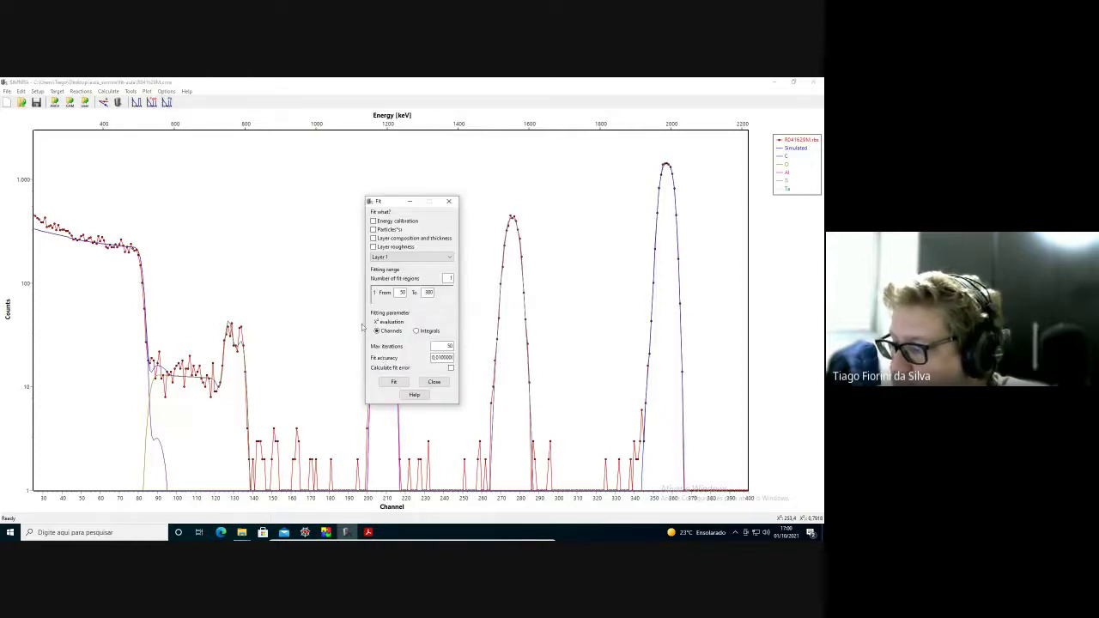
drag(396, 206, 294, 151)
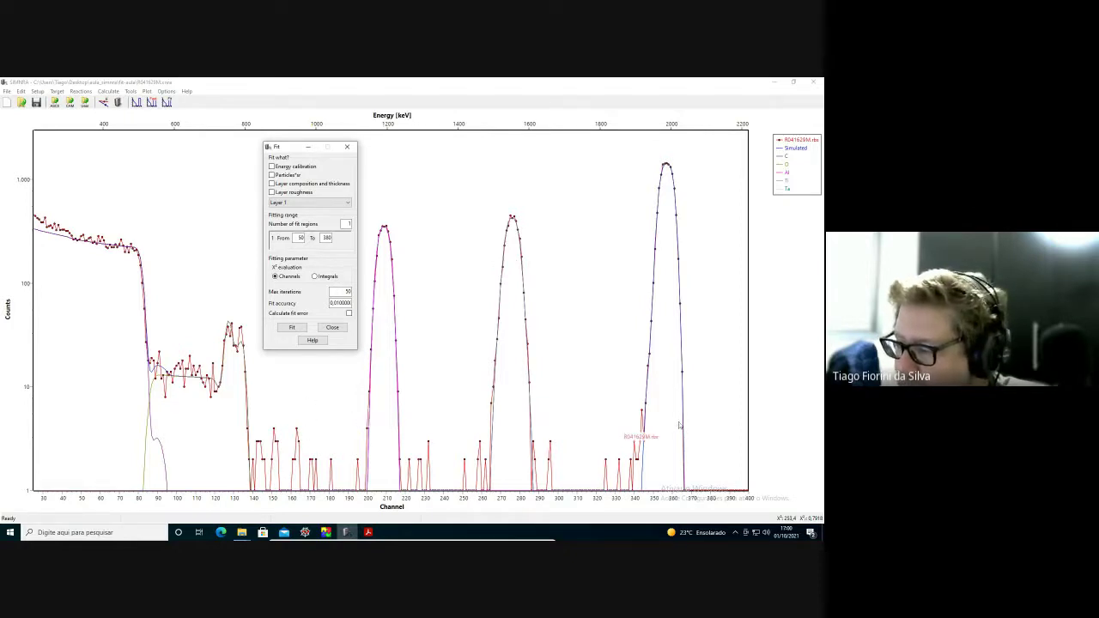
click(299, 238)
double_click(299, 238)
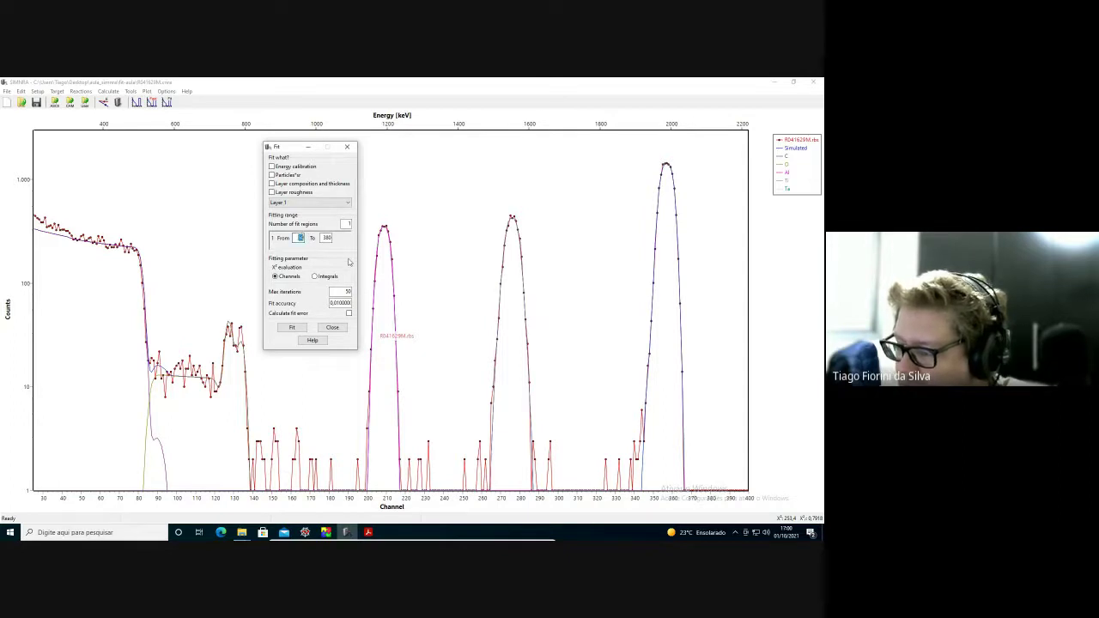
text(100)
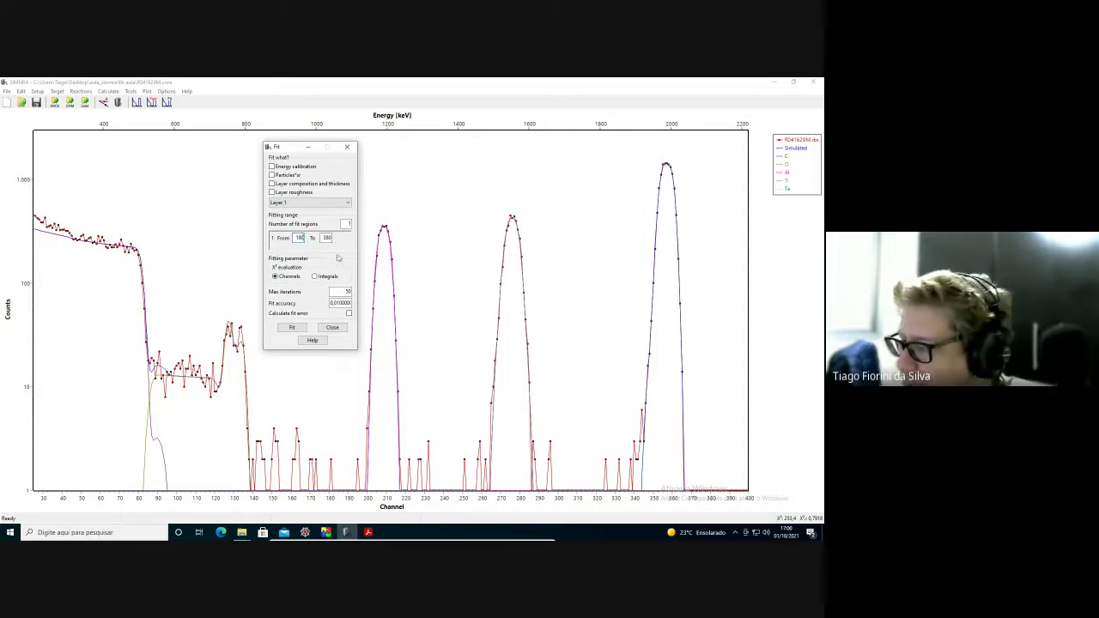
double_click(327, 238)
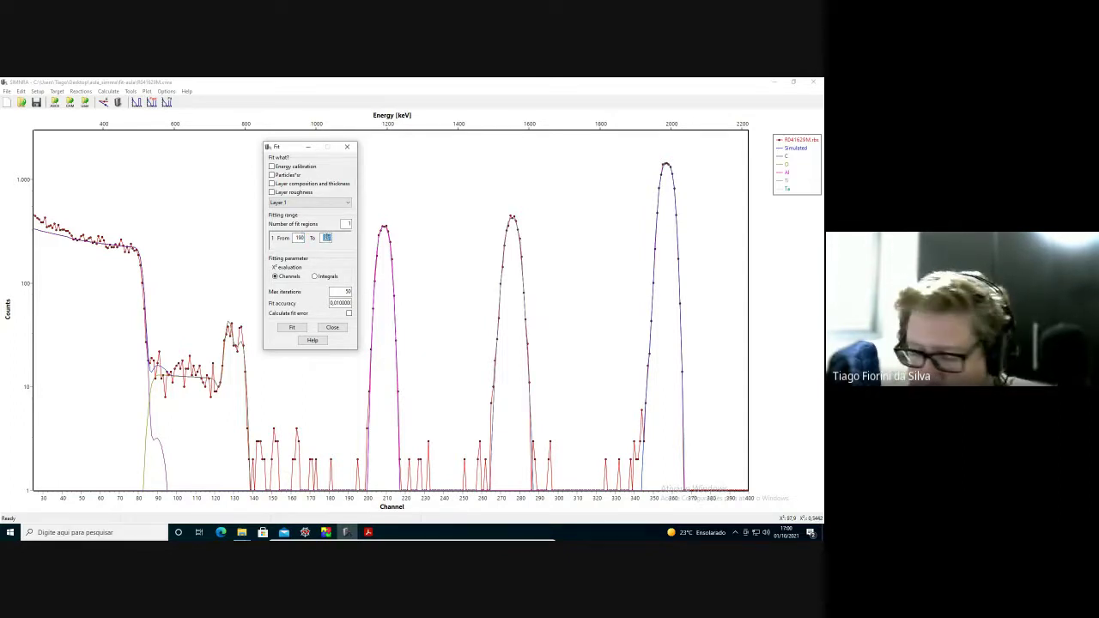
text(380)
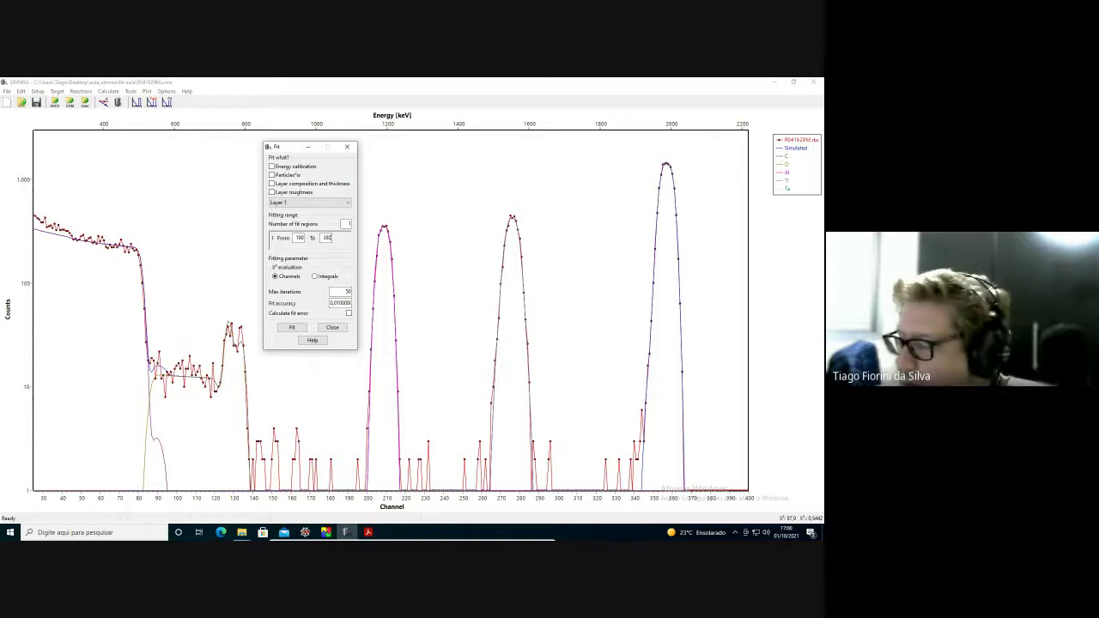
- Set the number of fit regions to 2 and define the second region from channel 110 to 140
double_click(347, 224)
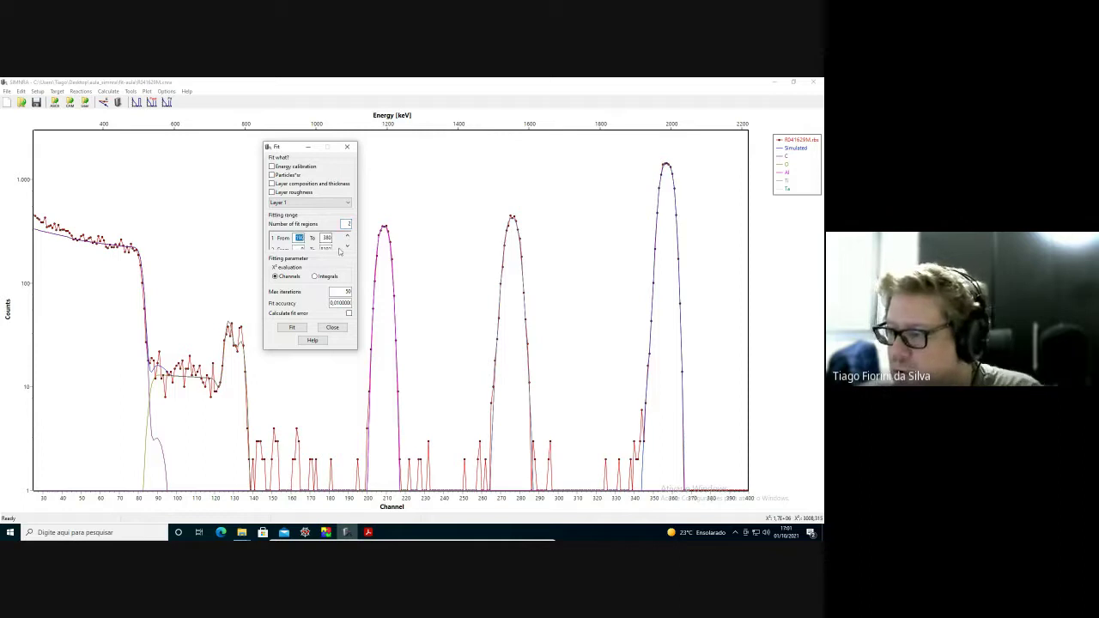
click(347, 246)
click(347, 247)
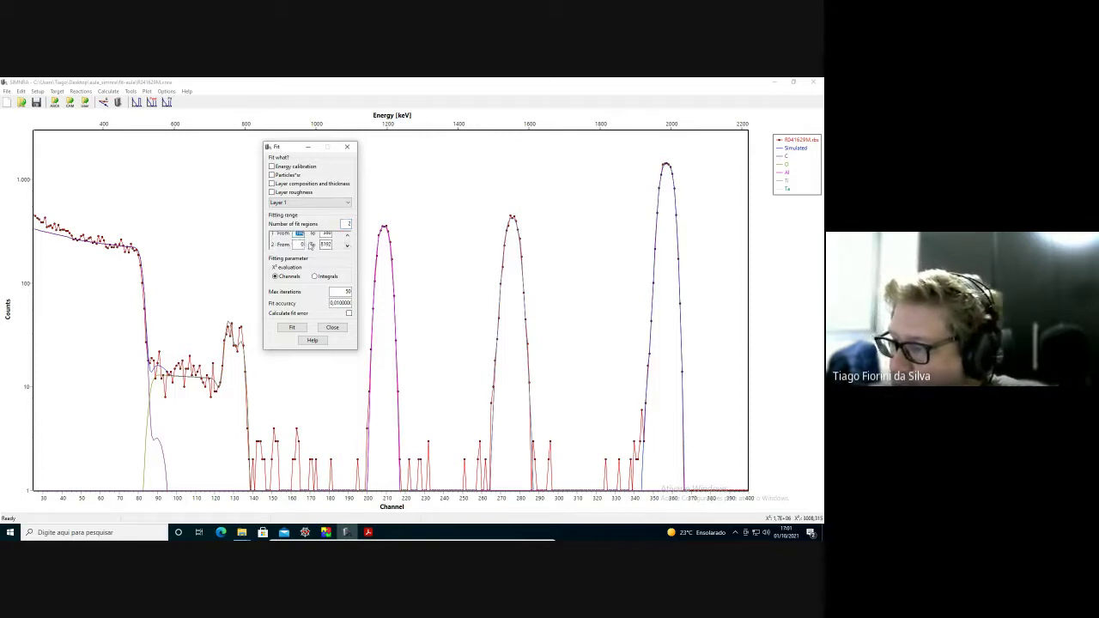
double_click(301, 245)
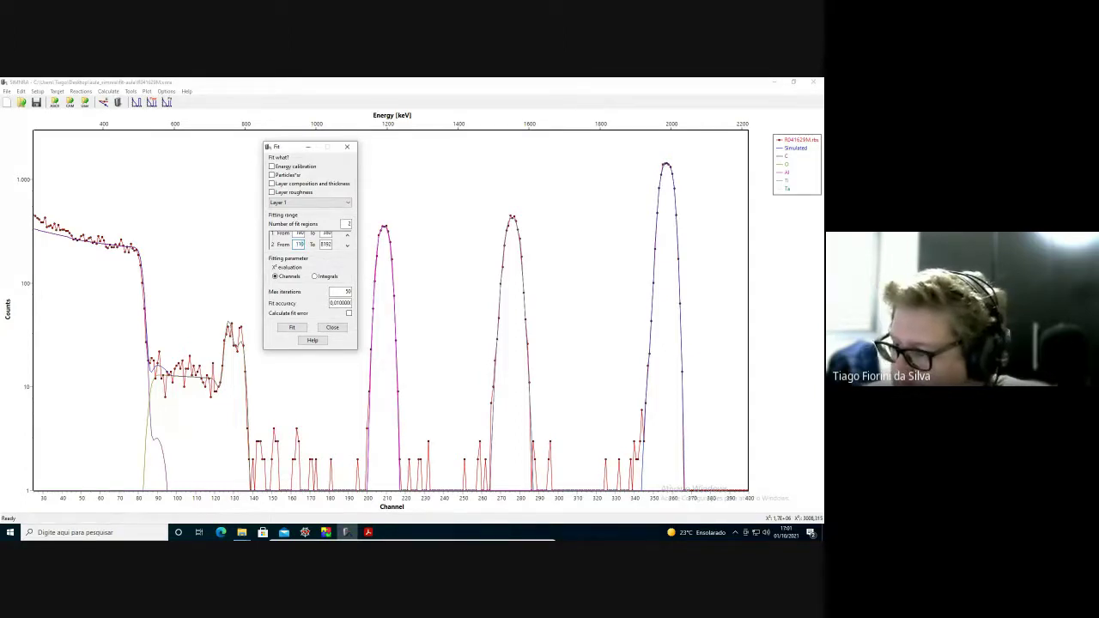
double_click(324, 245)
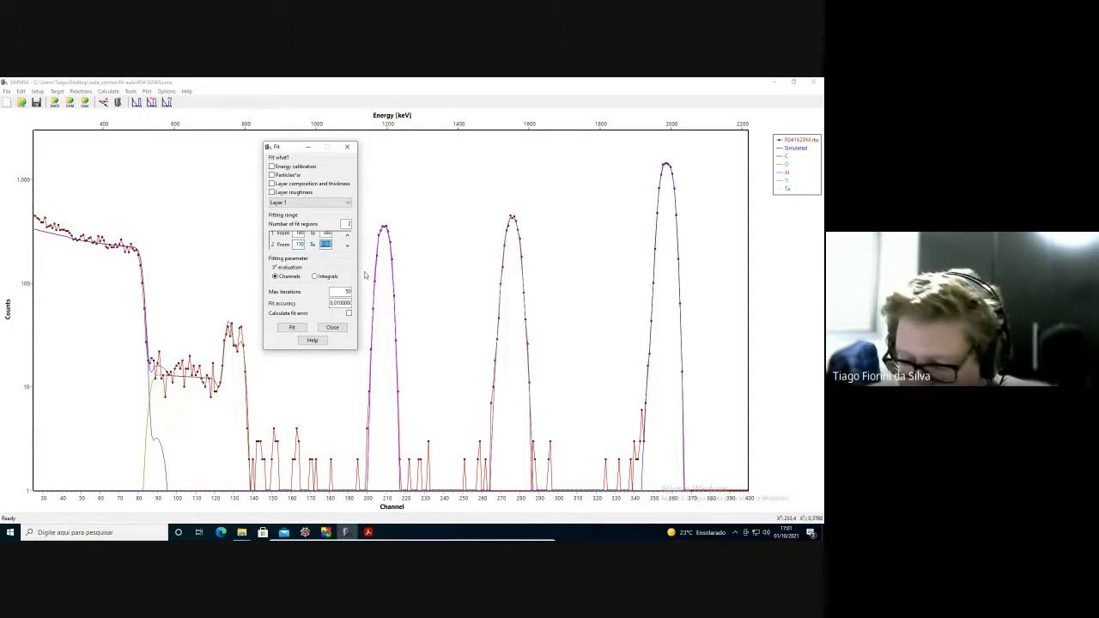
text(14)
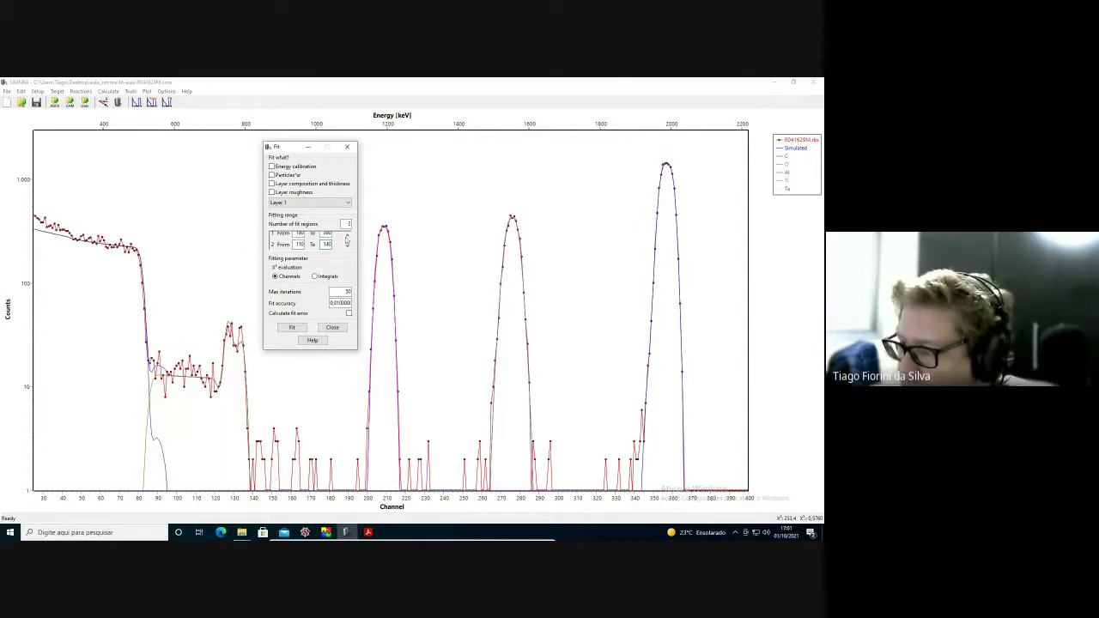
click(347, 234)
click(346, 247)
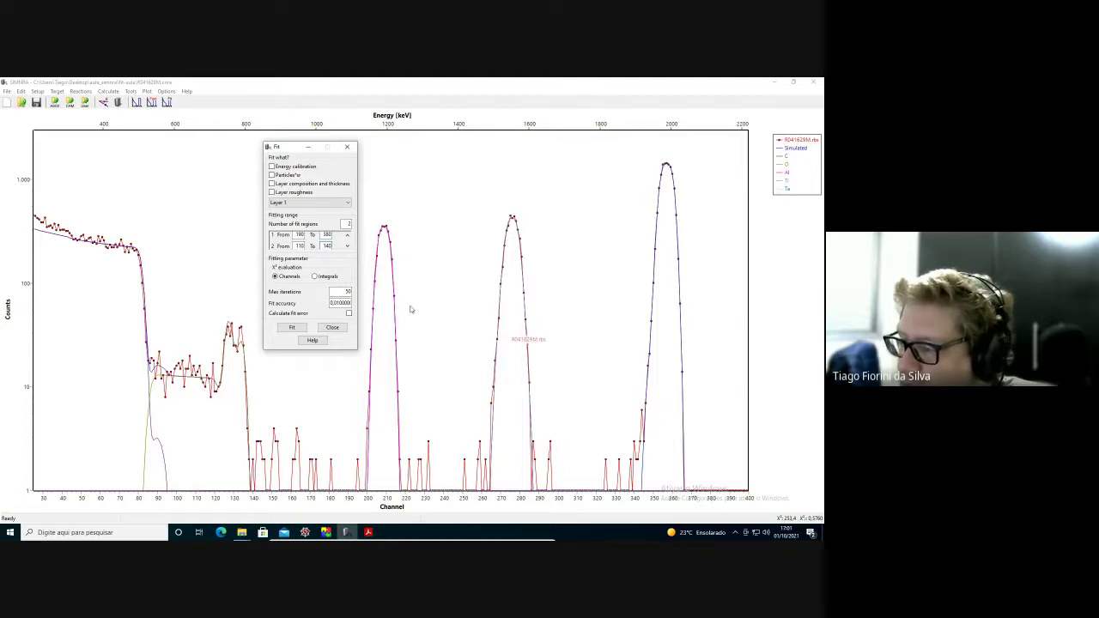
- Switch the chi-squared evaluation to Integrals and back to Channels, and close the fit settings without running a fit
click(316, 277)
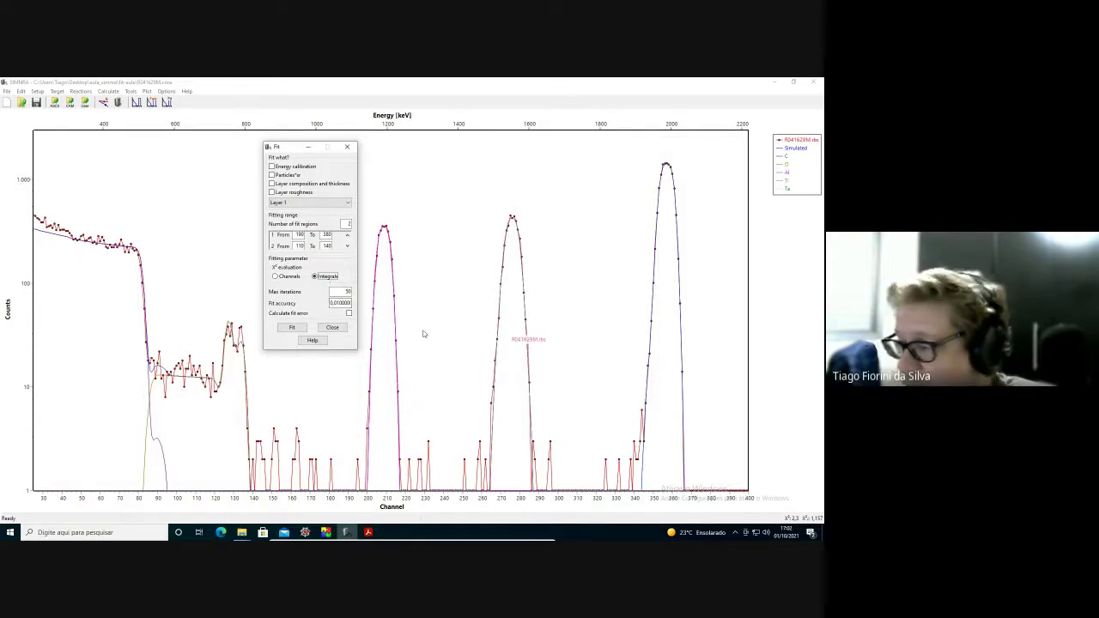
click(277, 276)
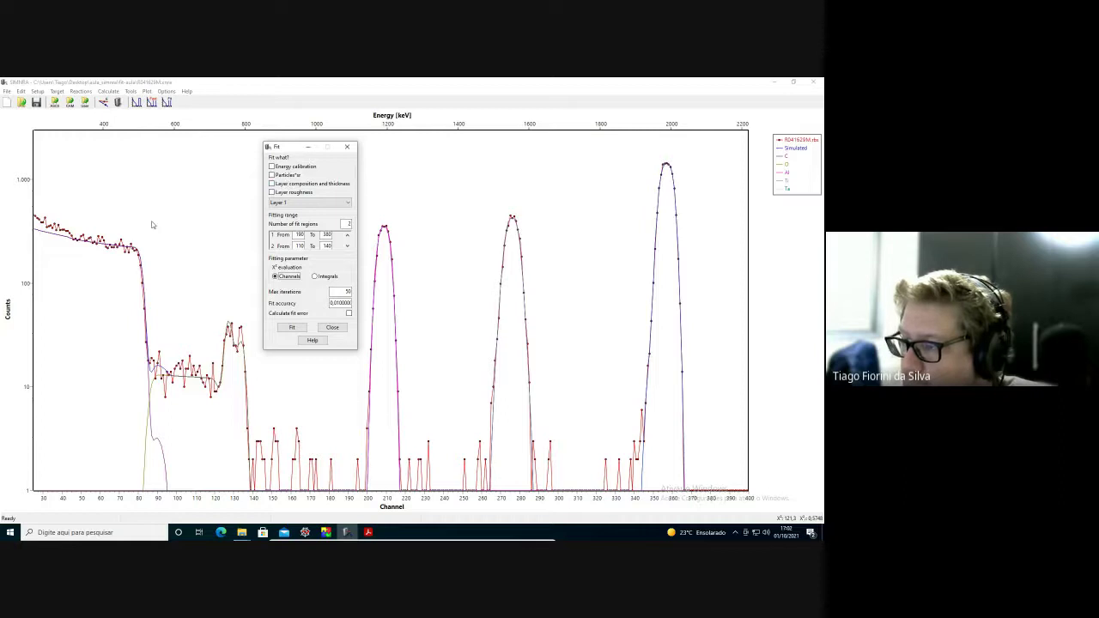
click(334, 328)
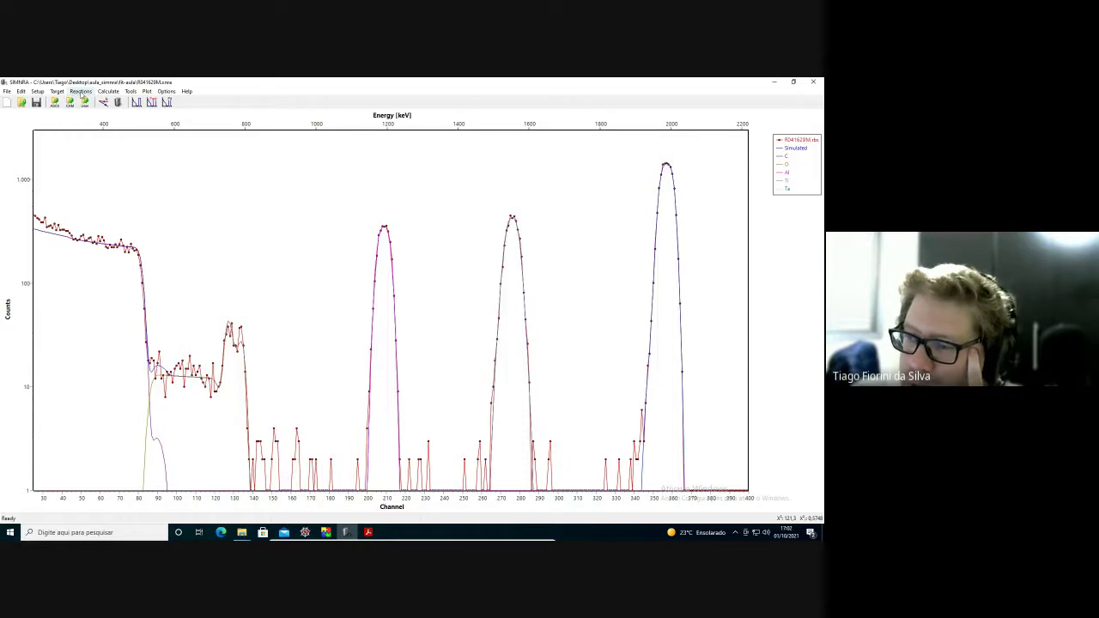
- Open the reactions list for carbon and deselect the Rutherford cross section for 13C
click(80, 91)
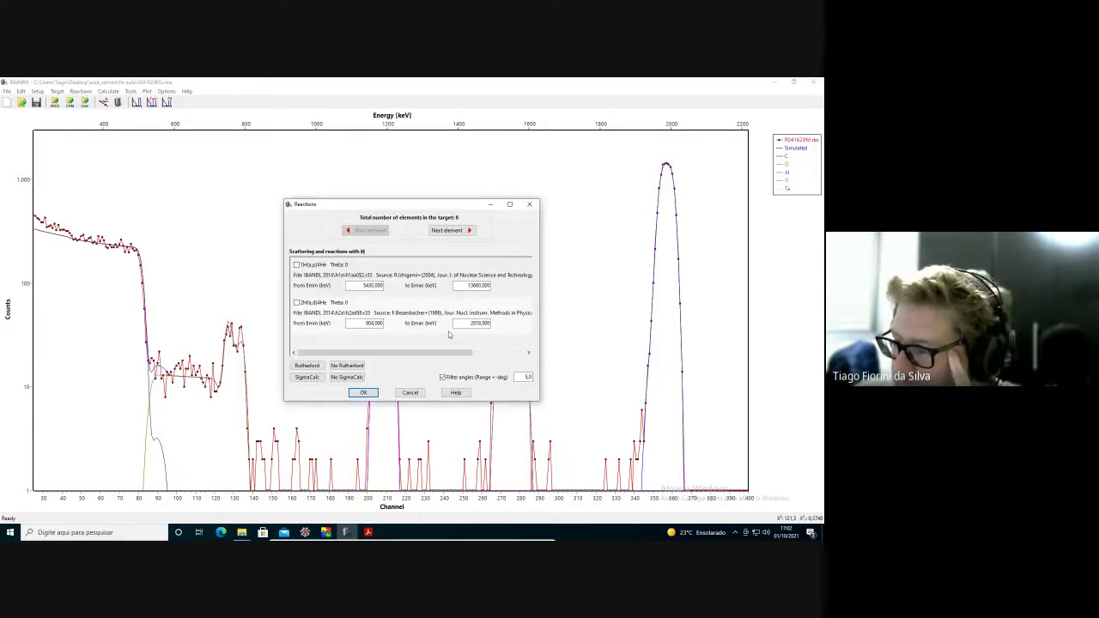
click(447, 231)
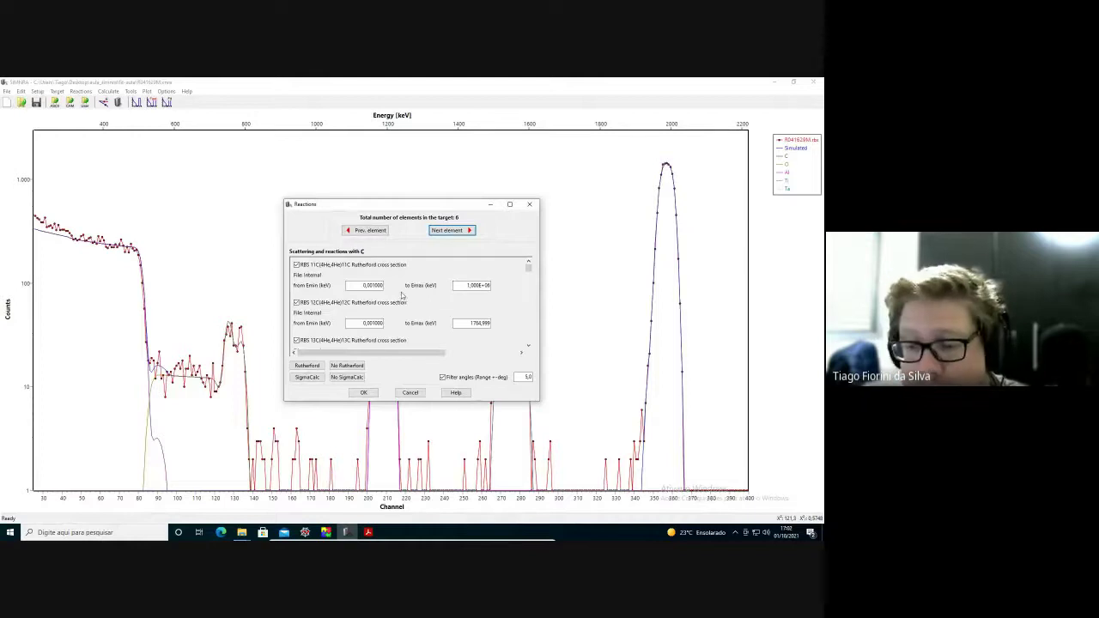
click(529, 347)
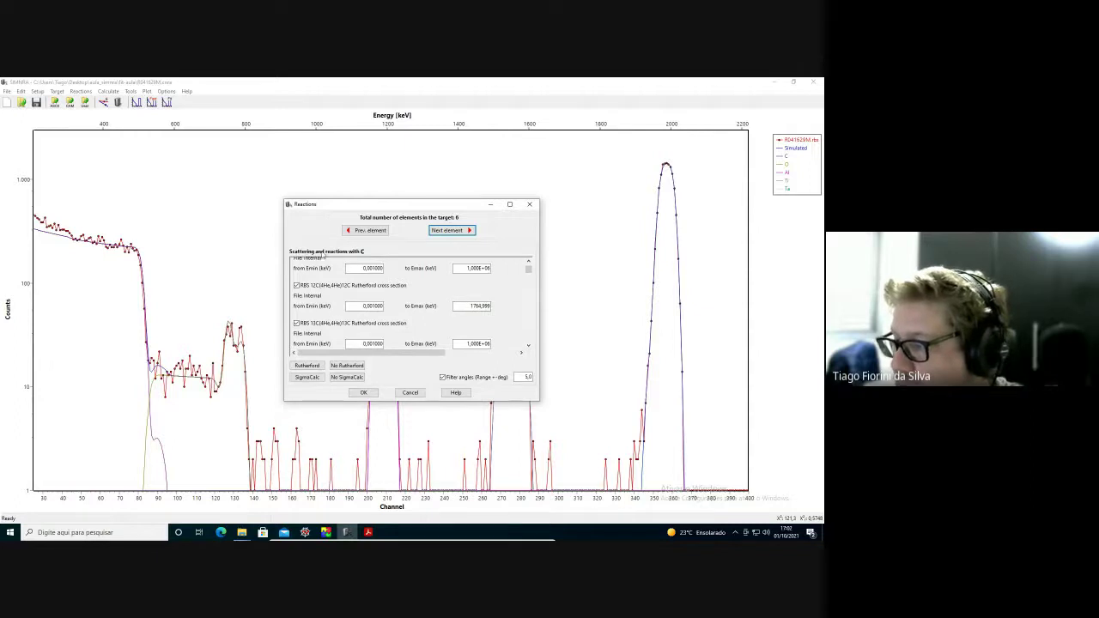
click(529, 346)
click(529, 346)
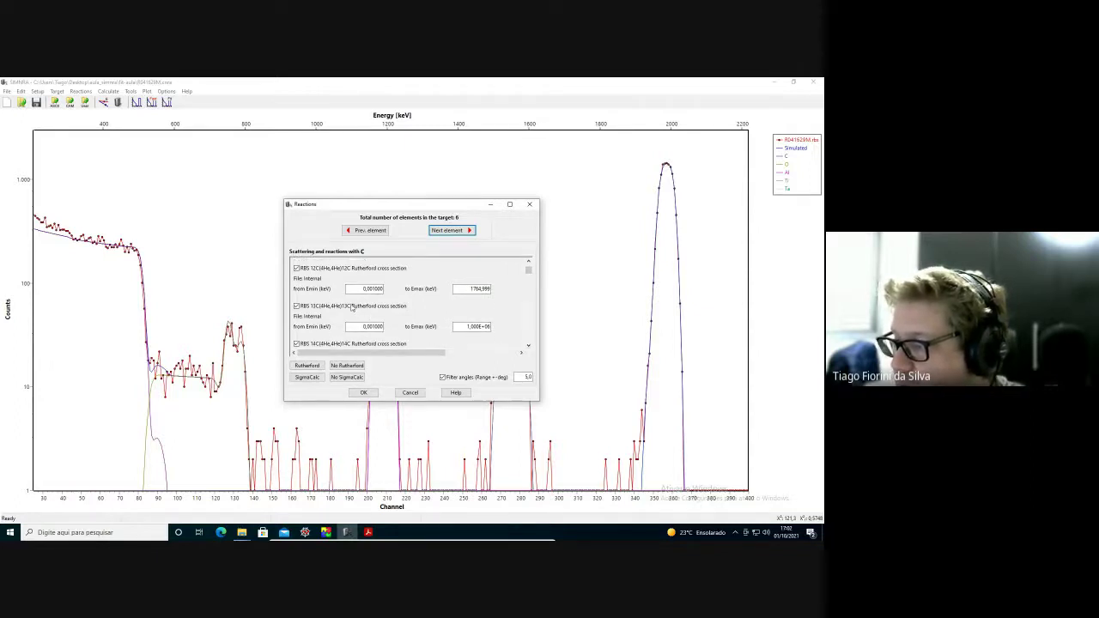
click(357, 306)
drag(405, 355, 361, 352)
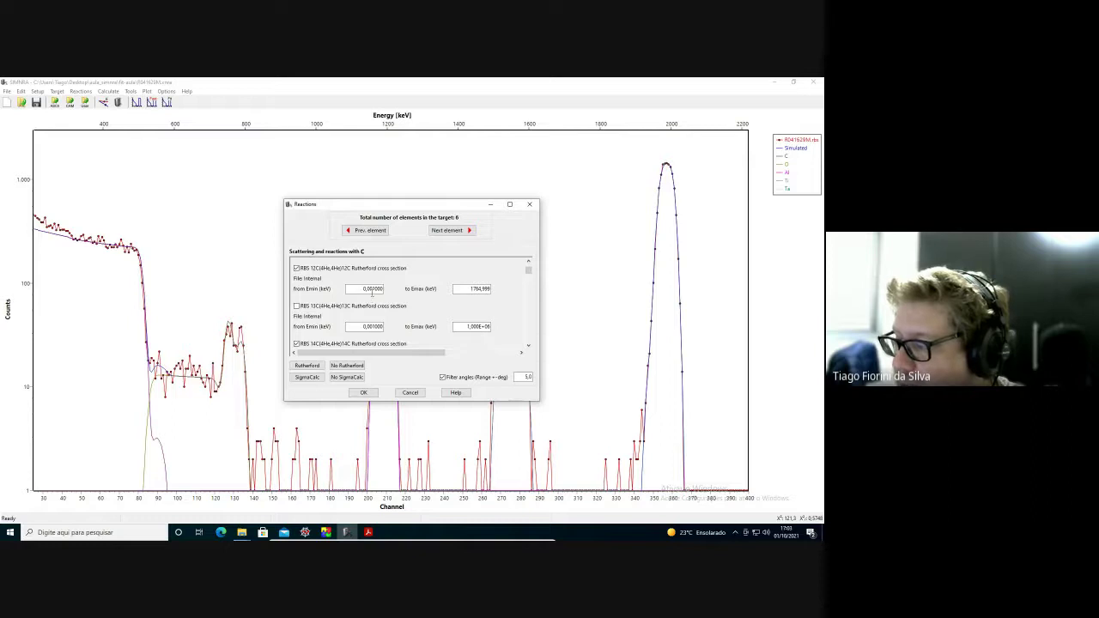
- Examine the energy ranges of carbon's 12C Rutherford cross section and the selected SigmaCalc 12C cross section at 170.0 degrees
double_click(372, 291)
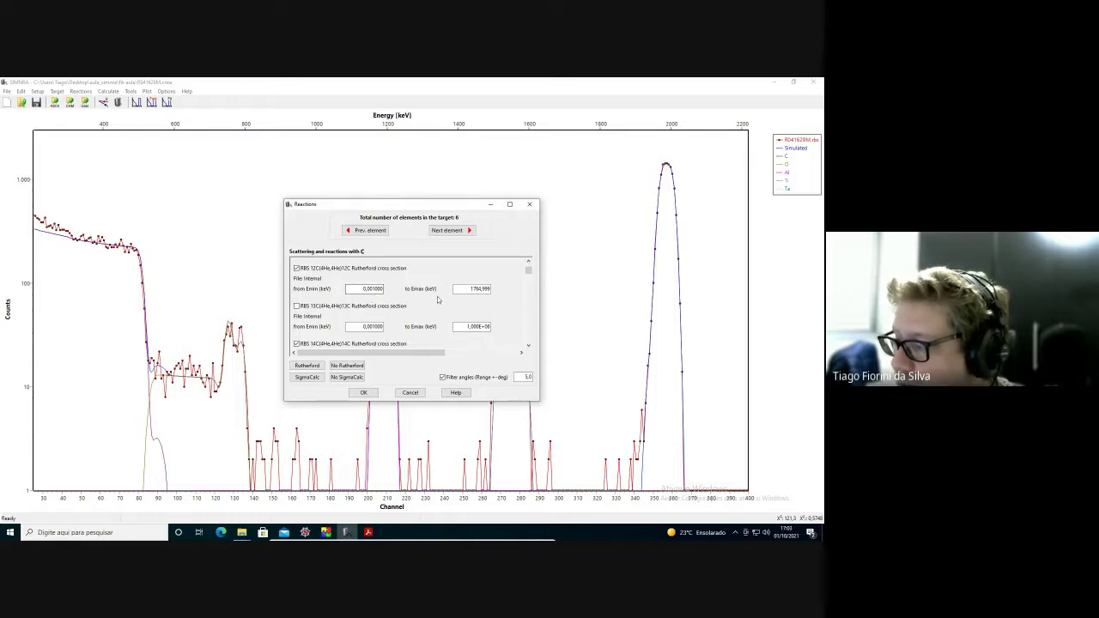
double_click(475, 289)
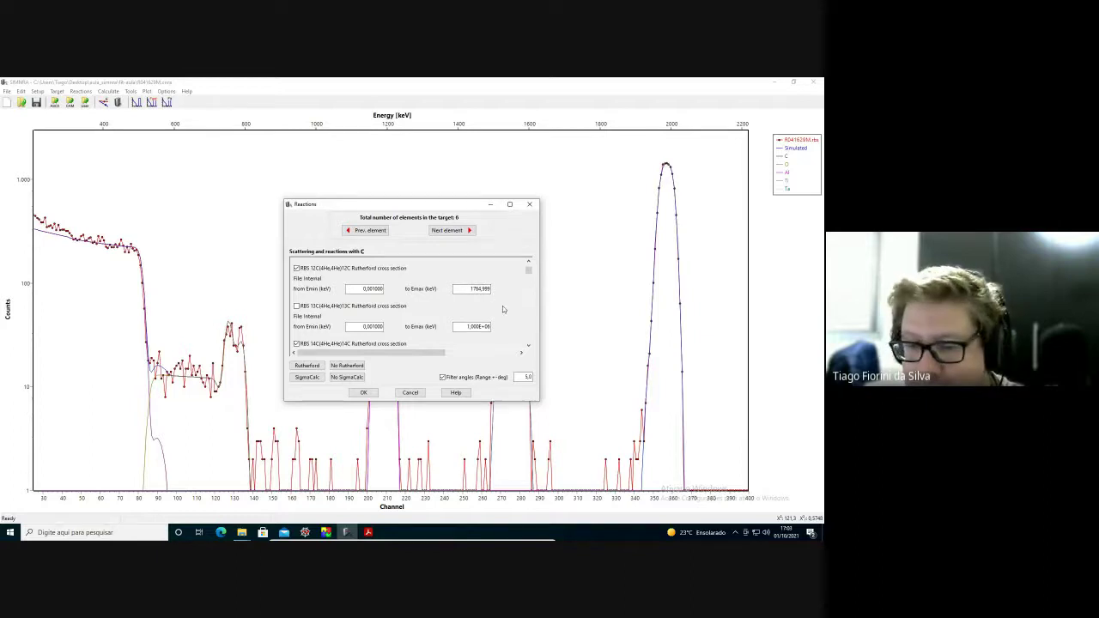
click(528, 346)
click(528, 345)
click(529, 345)
click(528, 345)
click(528, 345)
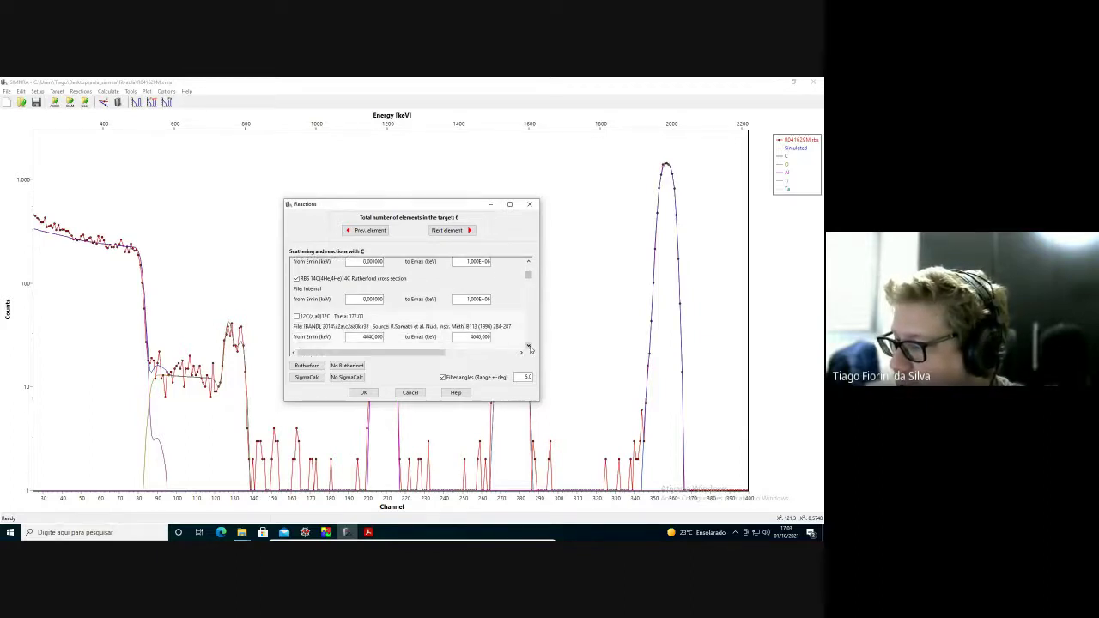
click(529, 345)
click(528, 346)
click(528, 345)
click(528, 346)
click(528, 346)
click(529, 346)
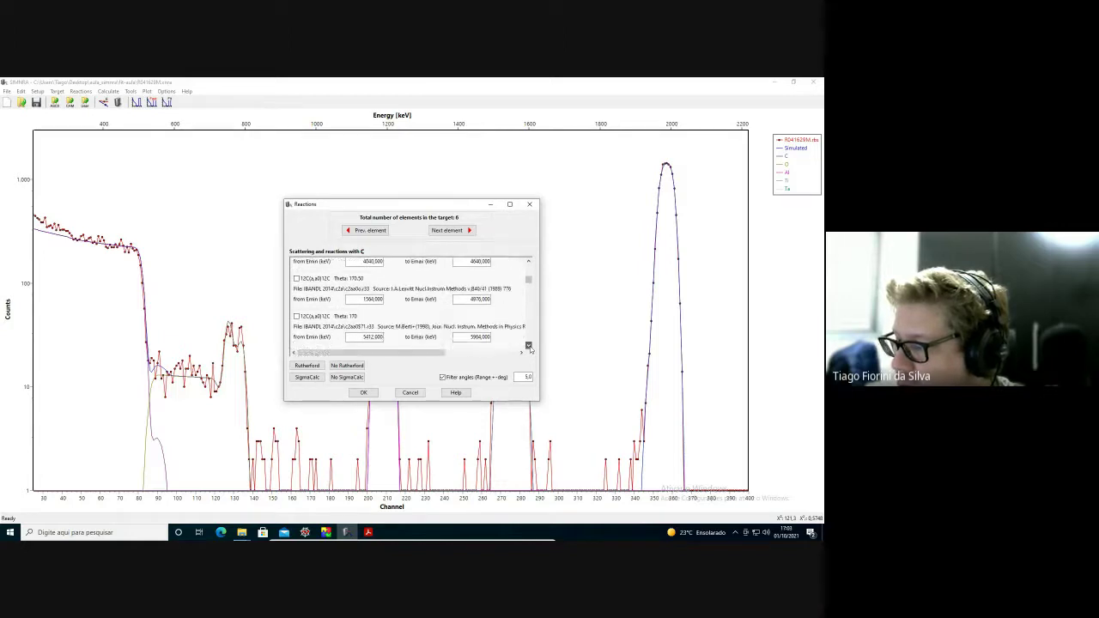
click(528, 345)
click(528, 345)
click(529, 345)
click(528, 345)
click(528, 345)
click(528, 345)
click(528, 346)
click(528, 345)
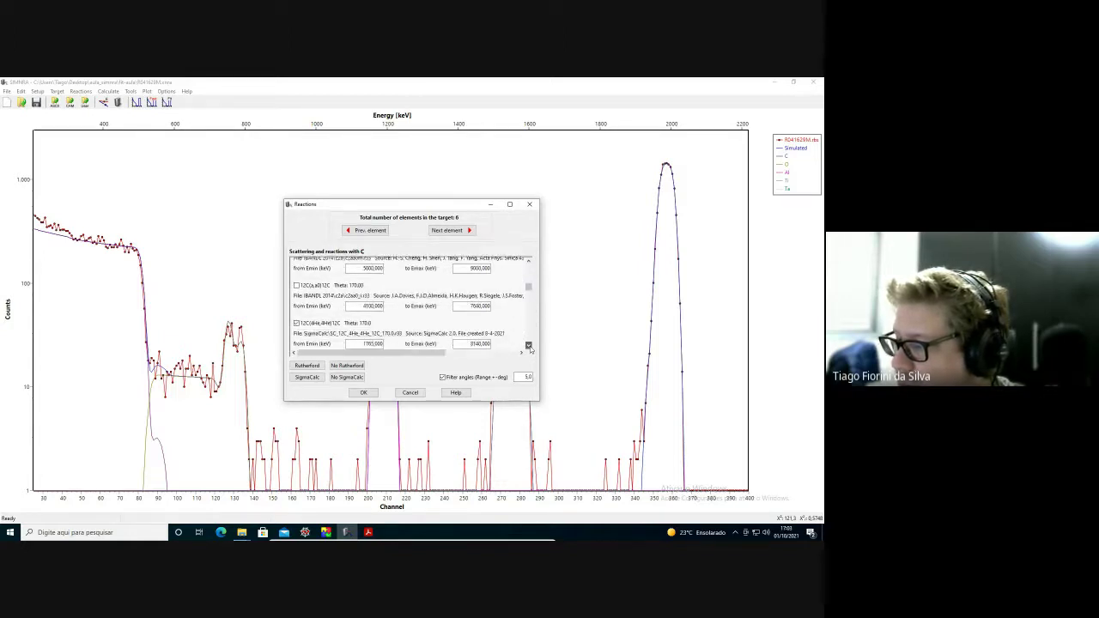
click(528, 345)
click(528, 345)
click(529, 346)
click(528, 345)
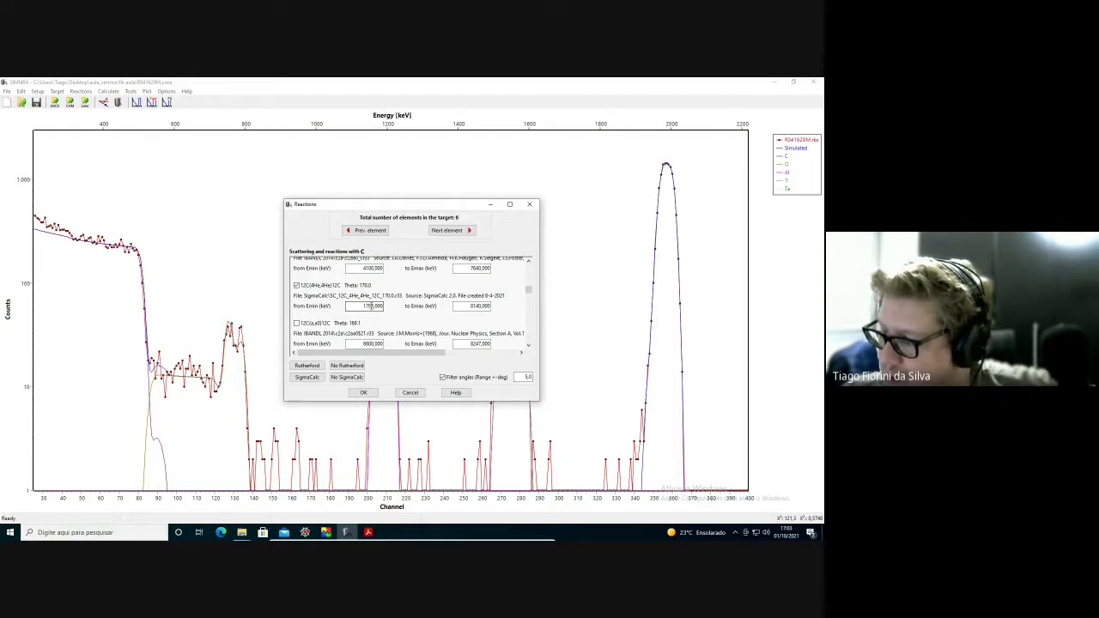
click(373, 305)
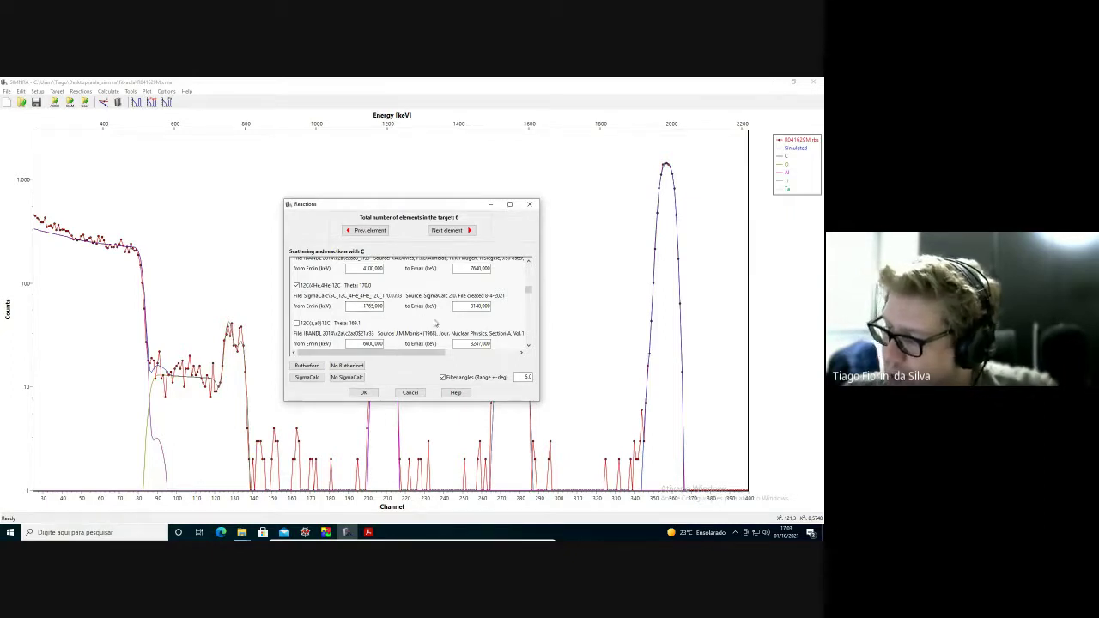
double_click(472, 307)
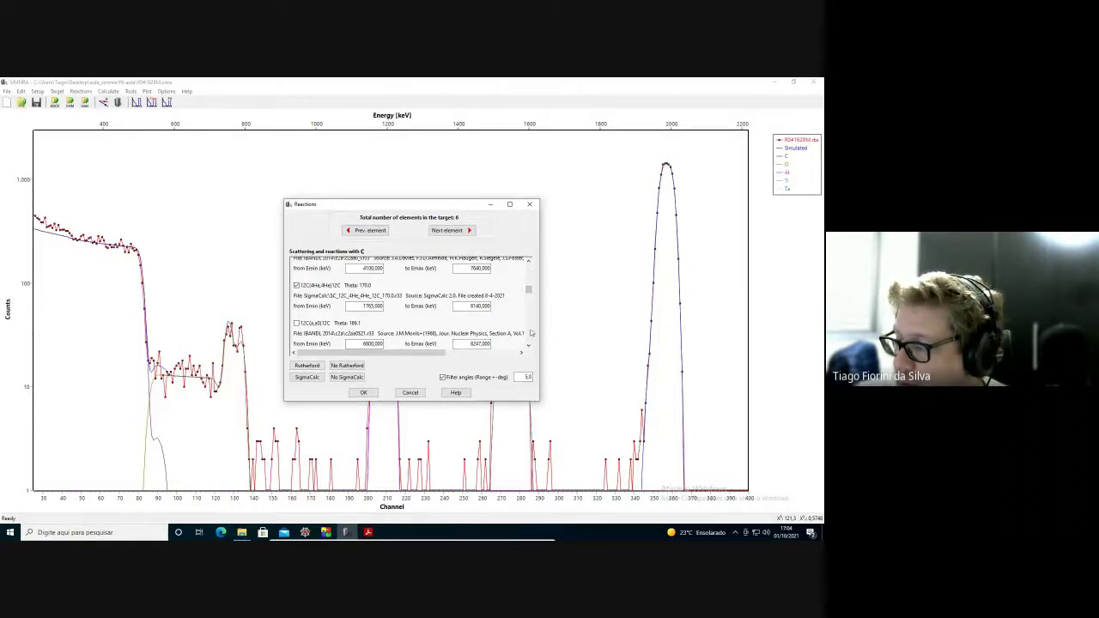
- Browse the remaining carbon cross sections, and look through the cross sections listed for oxygen
scroll(531, 333, down, 2)
scroll(530, 334, down, 1)
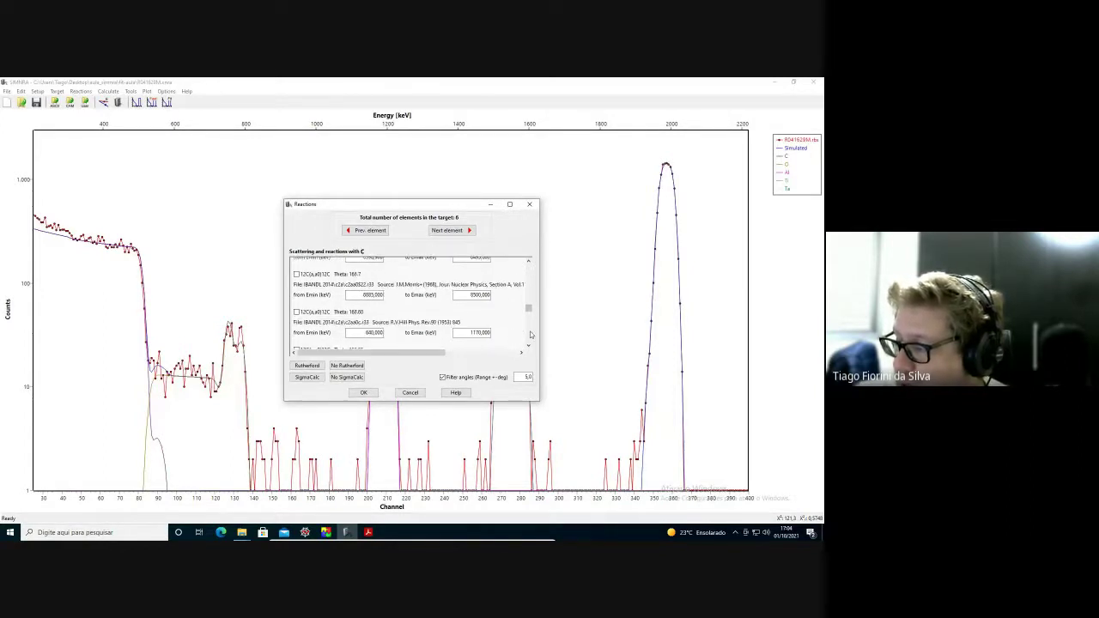
scroll(531, 335, down, 4)
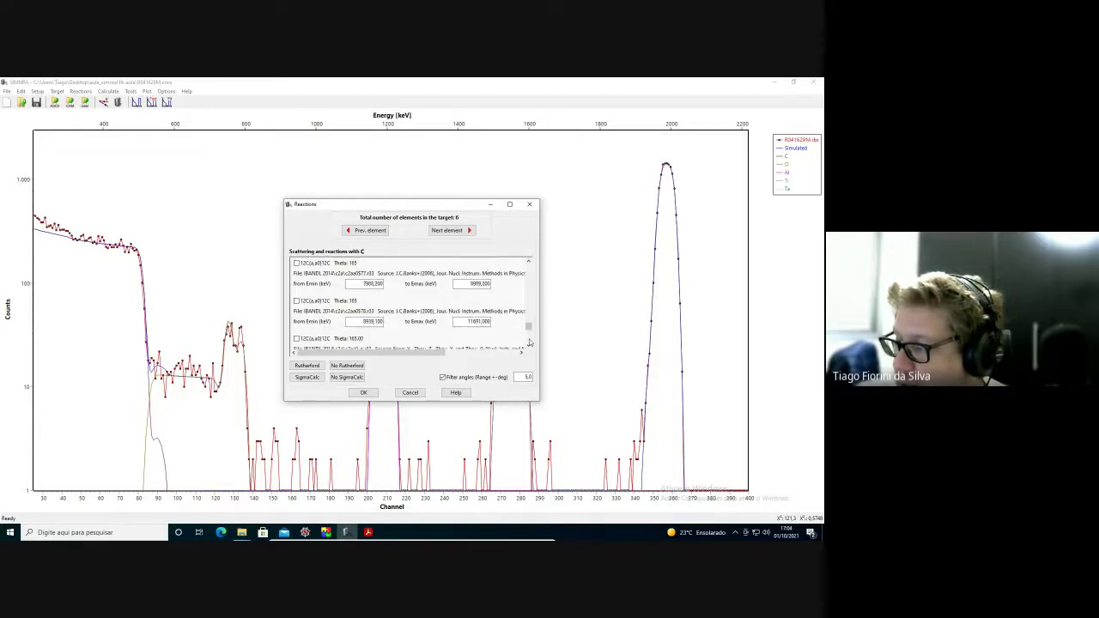
scroll(530, 343, down, 1)
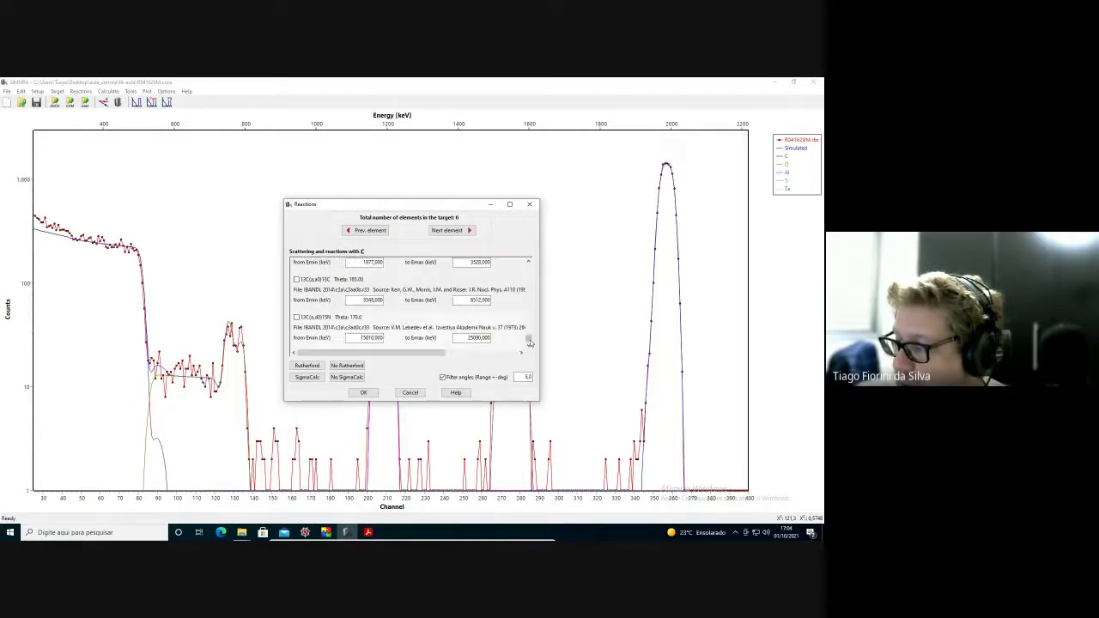
click(447, 230)
scroll(527, 309, down, 3)
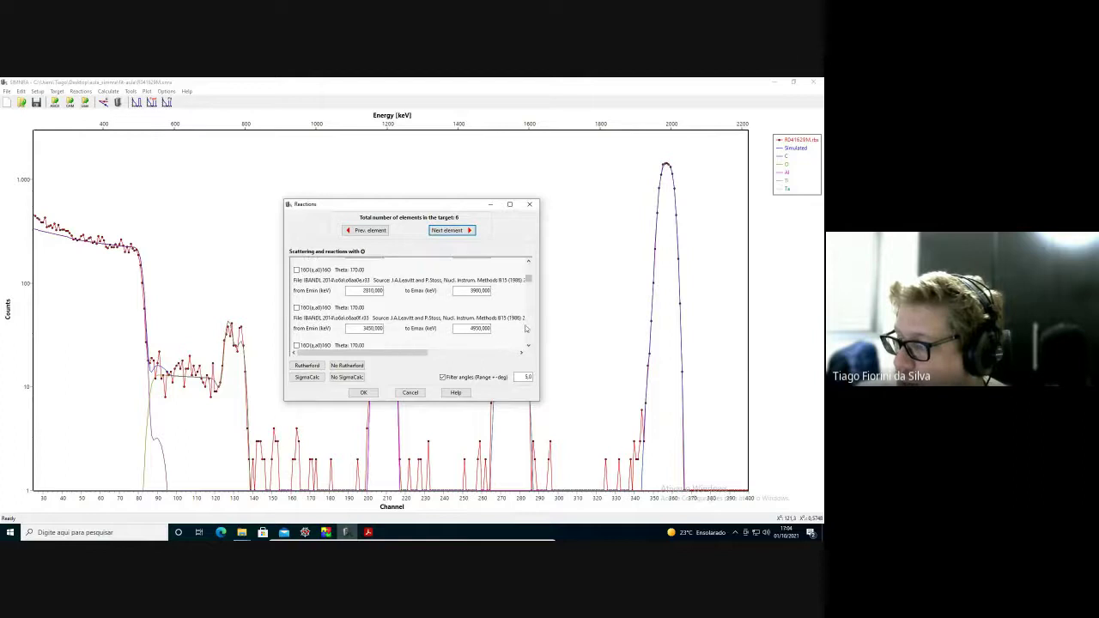
scroll(530, 329, down, 2)
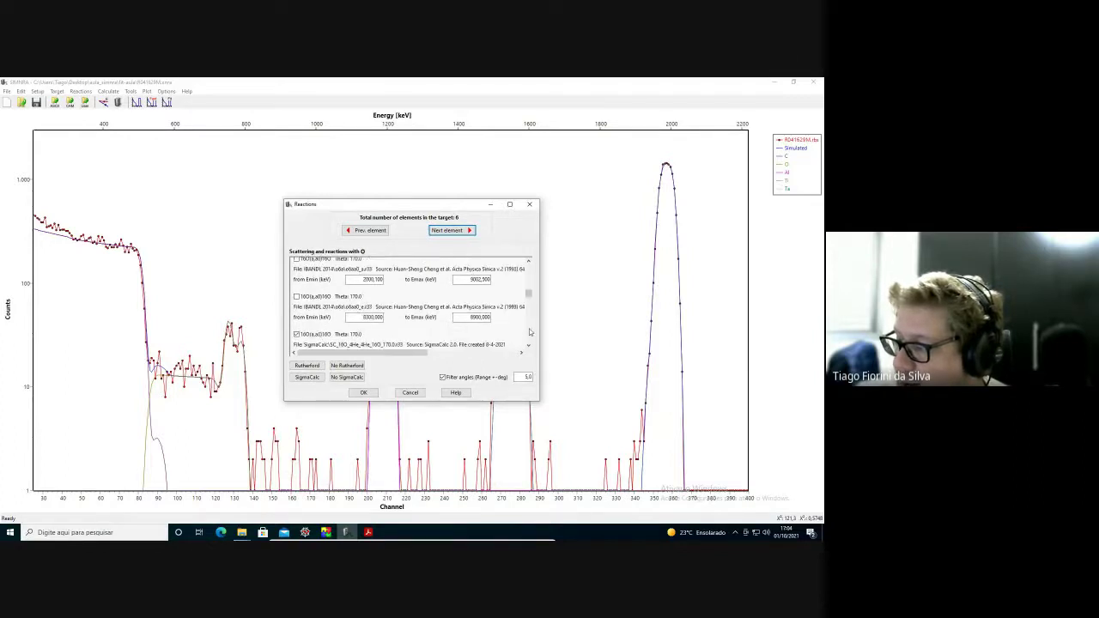
scroll(530, 332, down, 3)
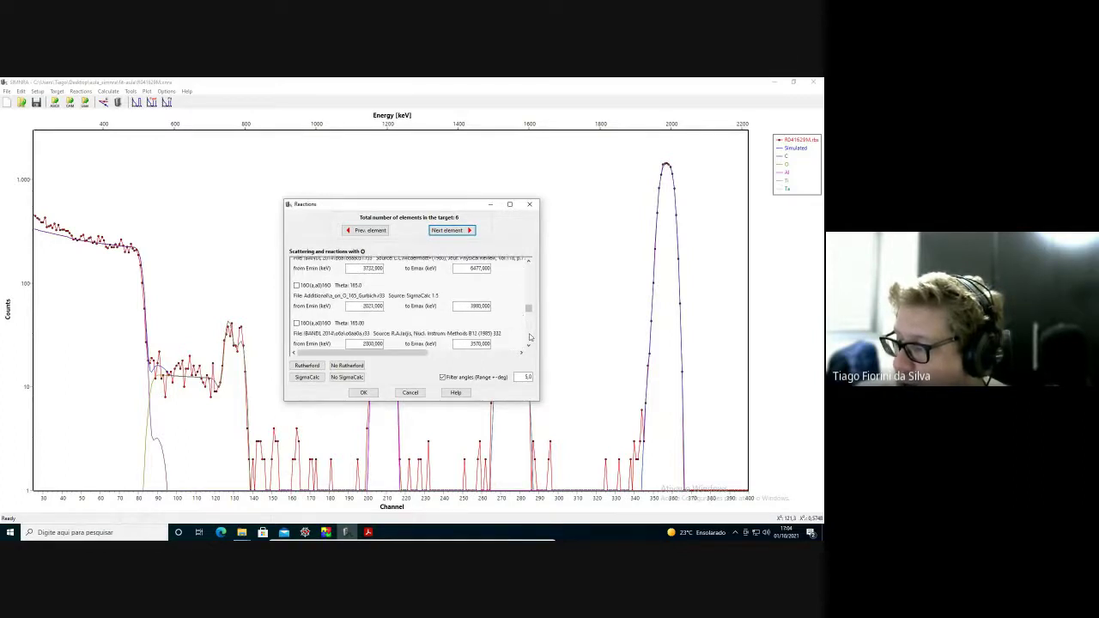
scroll(529, 338, down, 2)
scroll(529, 339, down, 3)
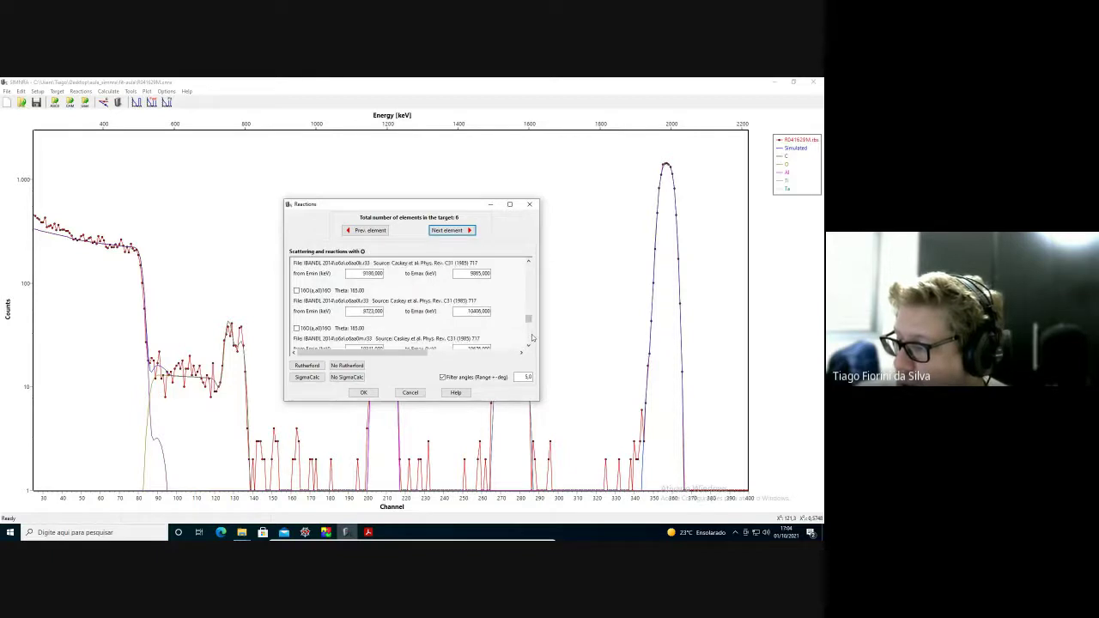
- Look over the aluminium cross sections and close the reactions list without keeping any changes
click(447, 230)
scroll(530, 332, down, 5)
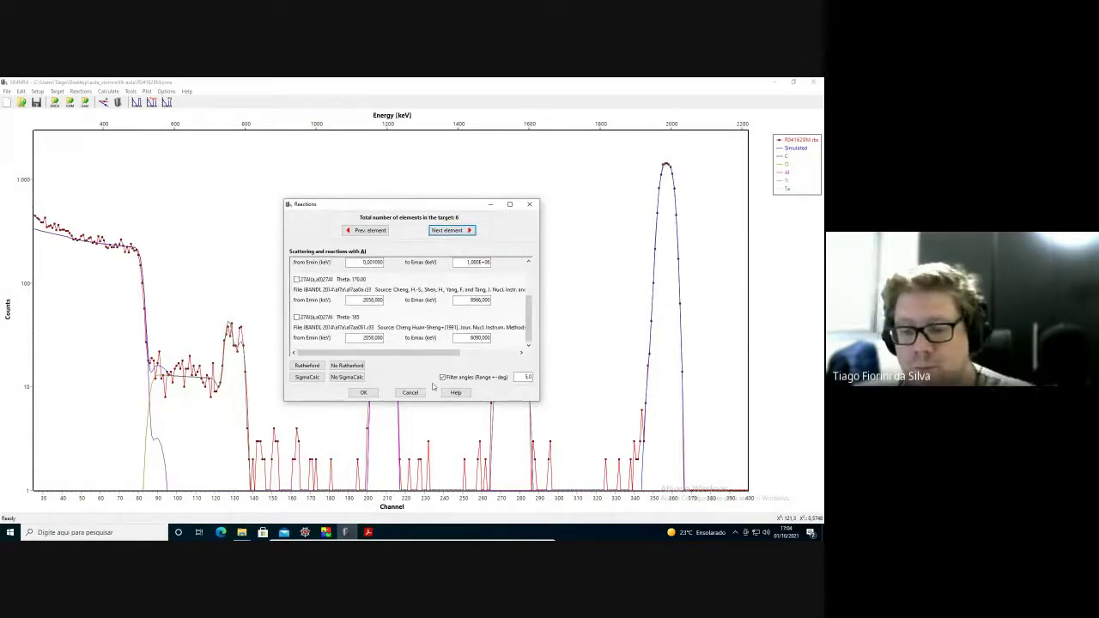
click(407, 393)
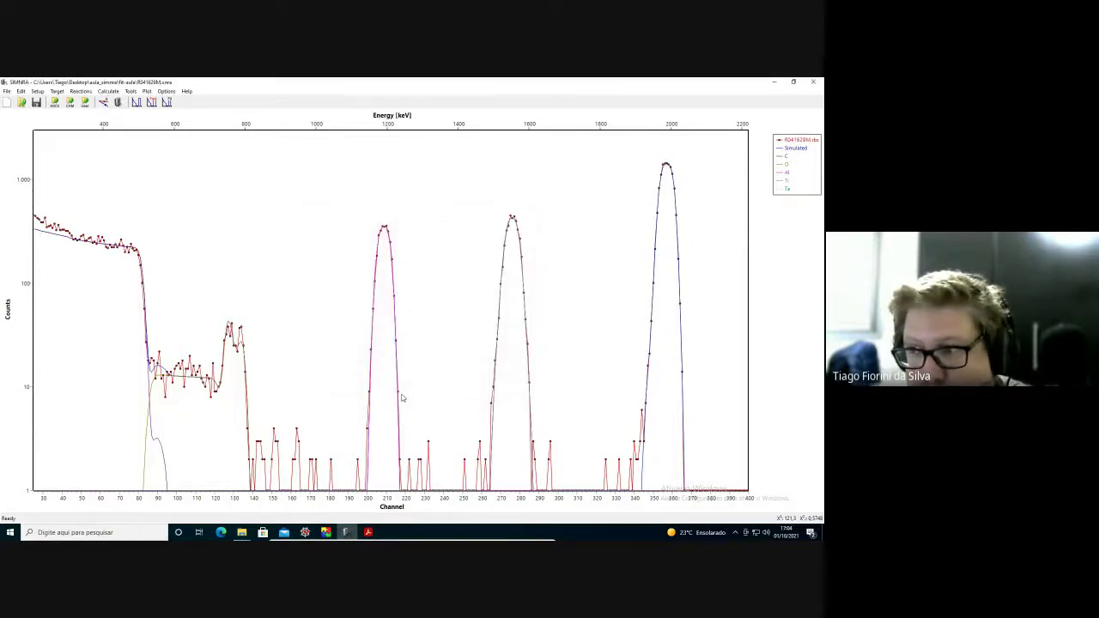